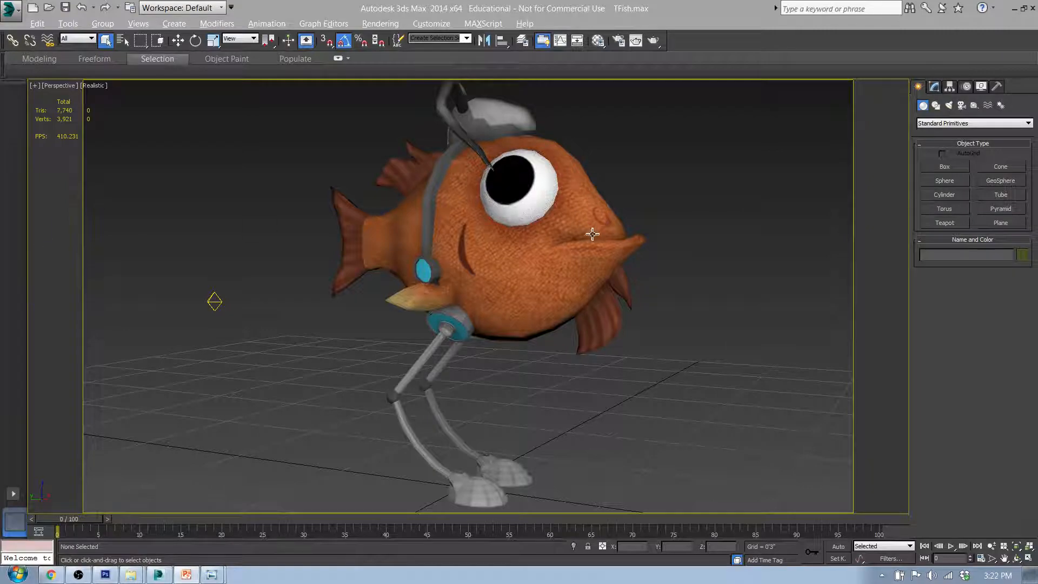
Step: Select the fish body and open the Material Editor at the TFish material's Maps section
left_click(547, 241)
middle_click_drag(516, 203, 542, 209, "alt")
left_click(598, 41)
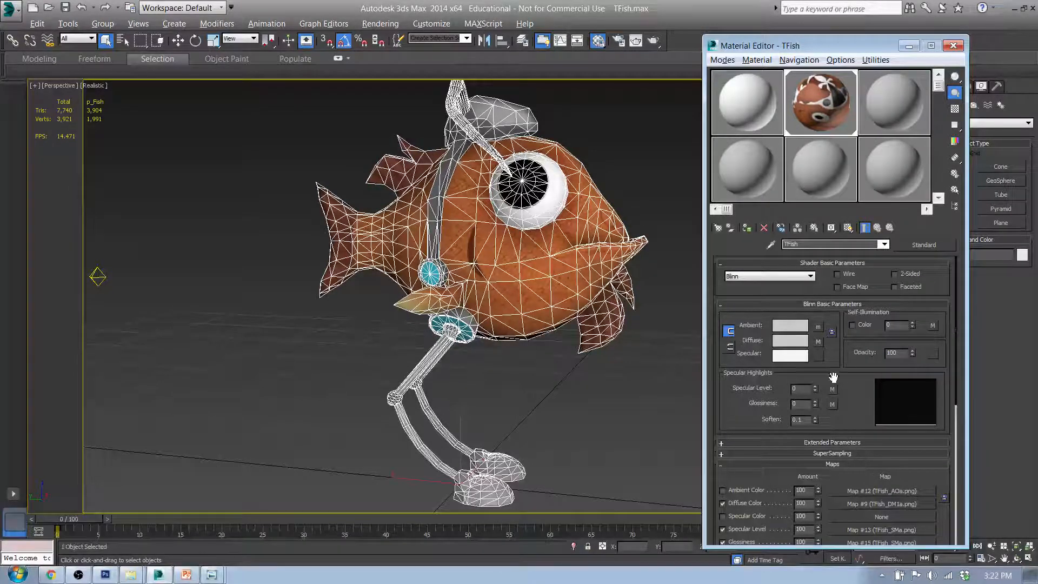
left_click_drag(858, 382, 859, 326)
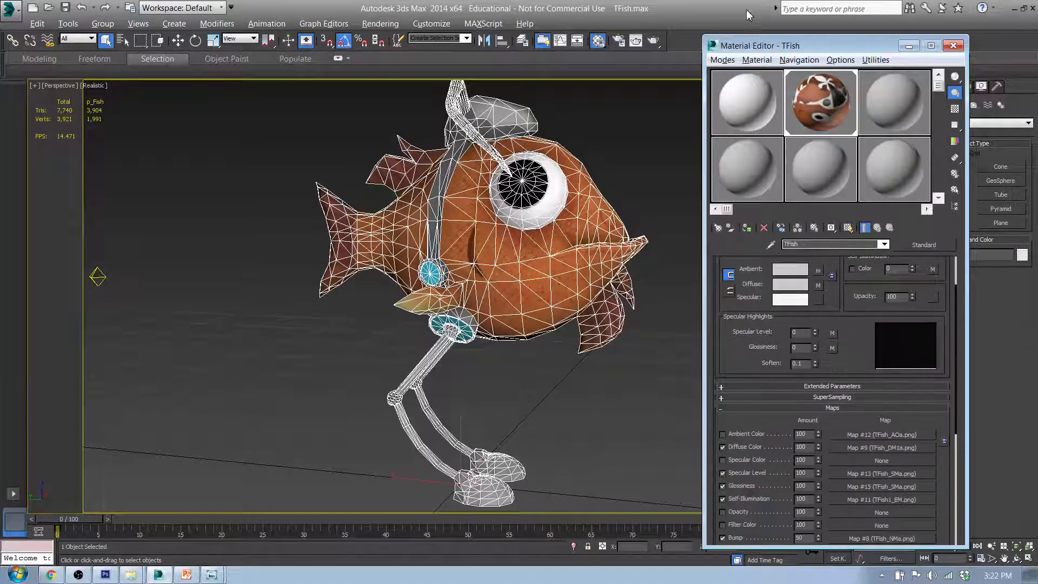
Step: View the node graph in the maximized Slate Material Editor and return to the Compact Material Editor
left_click(722, 60)
left_click(673, 90)
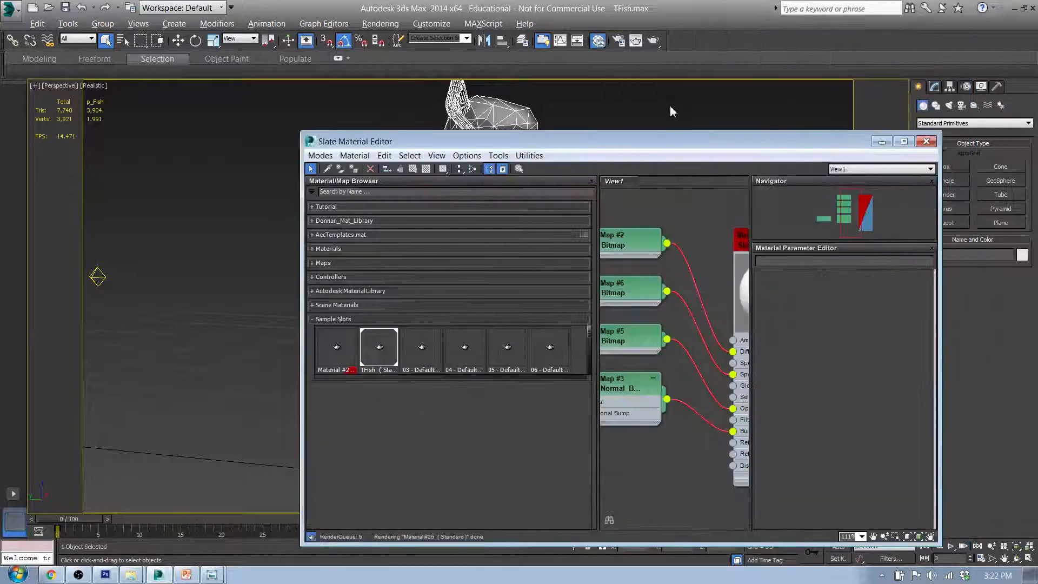
left_click(904, 141)
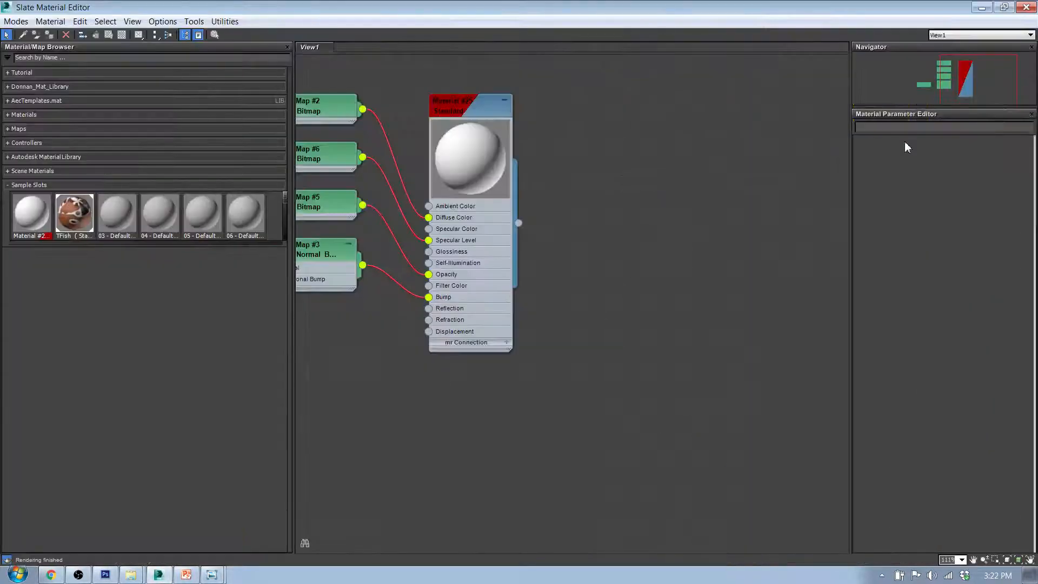
right_click(582, 179)
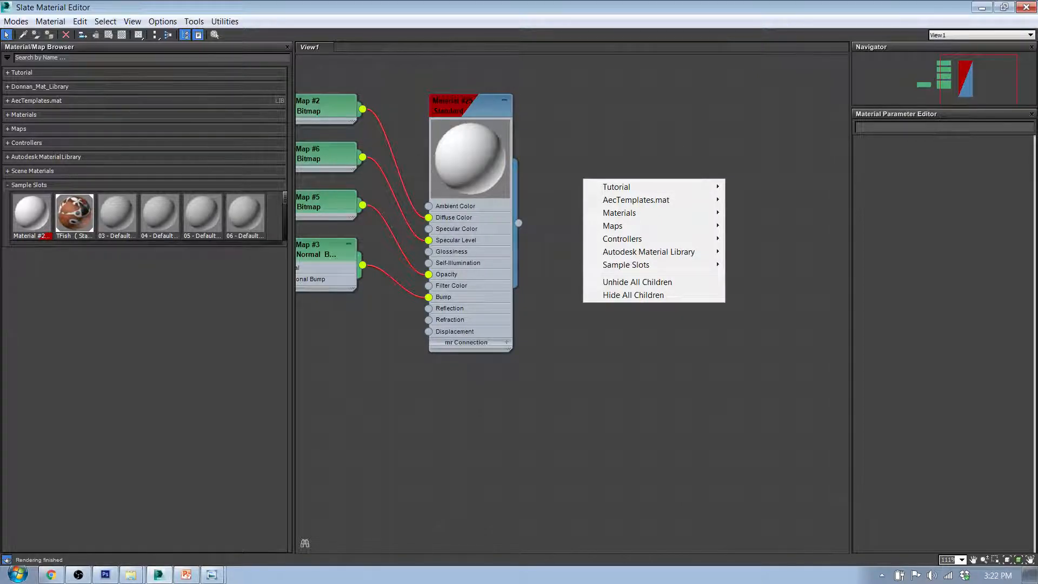
left_click(322, 331)
left_click_drag(332, 370, 319, 329)
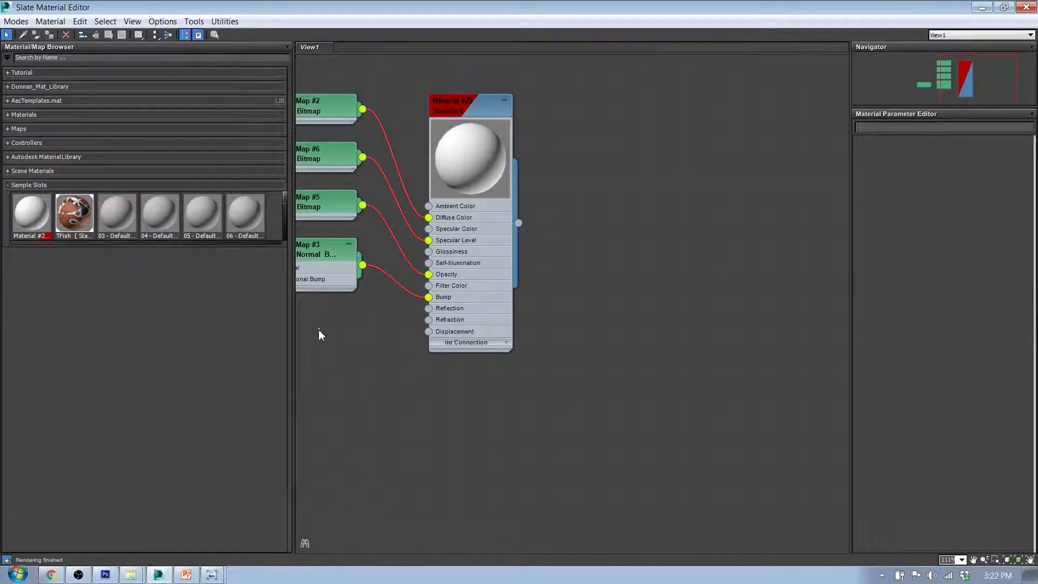
left_click(13, 23)
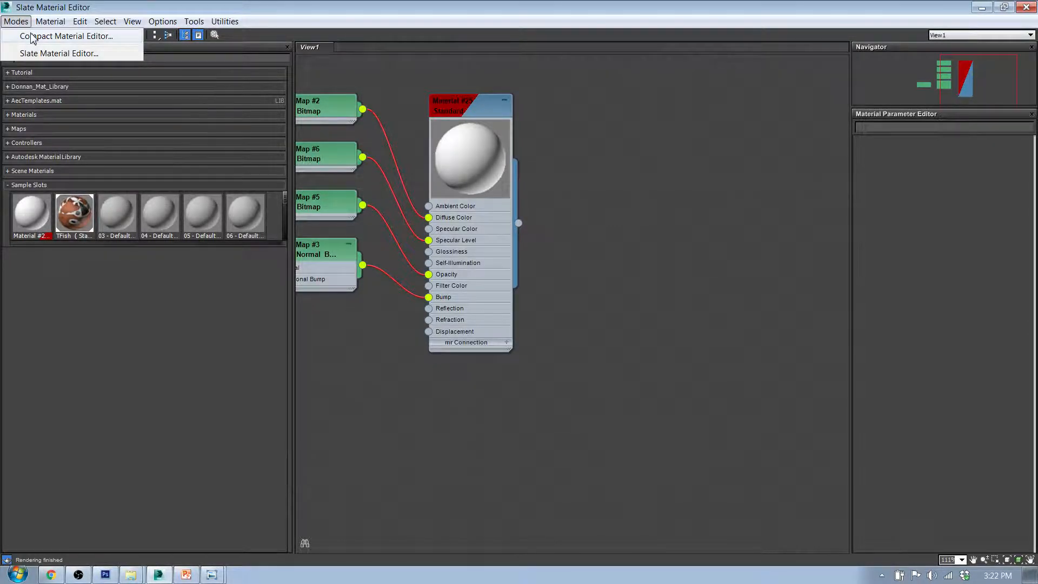
left_click(31, 37)
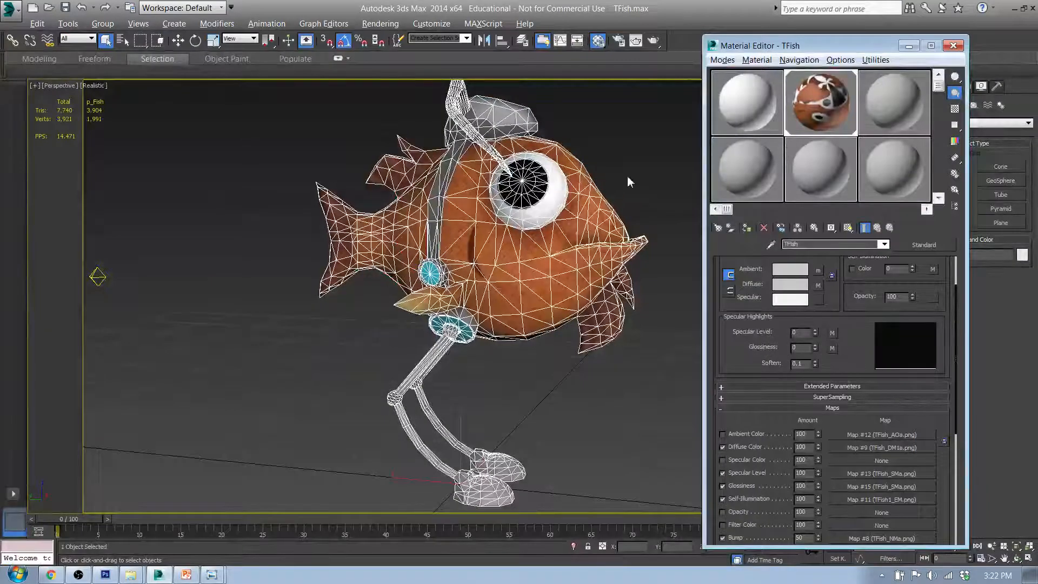
Step: Open an enlarged preview of the TFish material, rotate the sample, and set its sample type to a cube
double_click(816, 106)
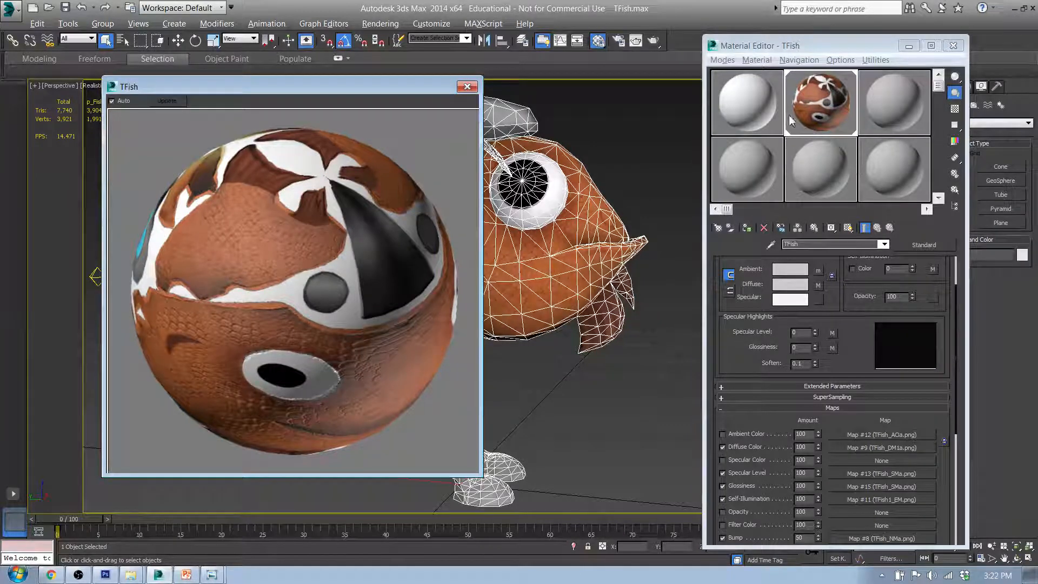
right_click(242, 239)
left_click(273, 258)
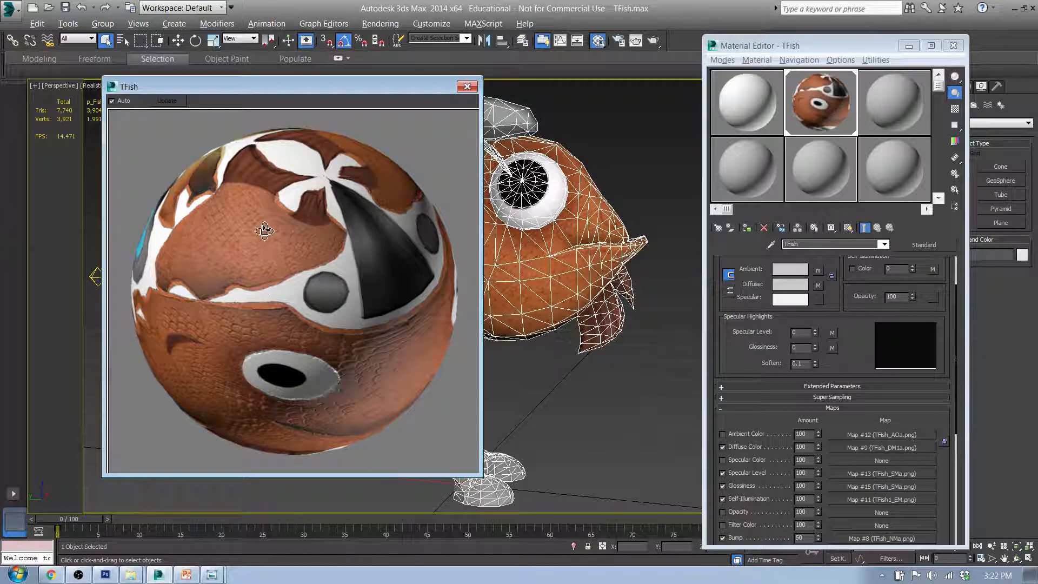
left_click_drag(265, 291, 312, 286)
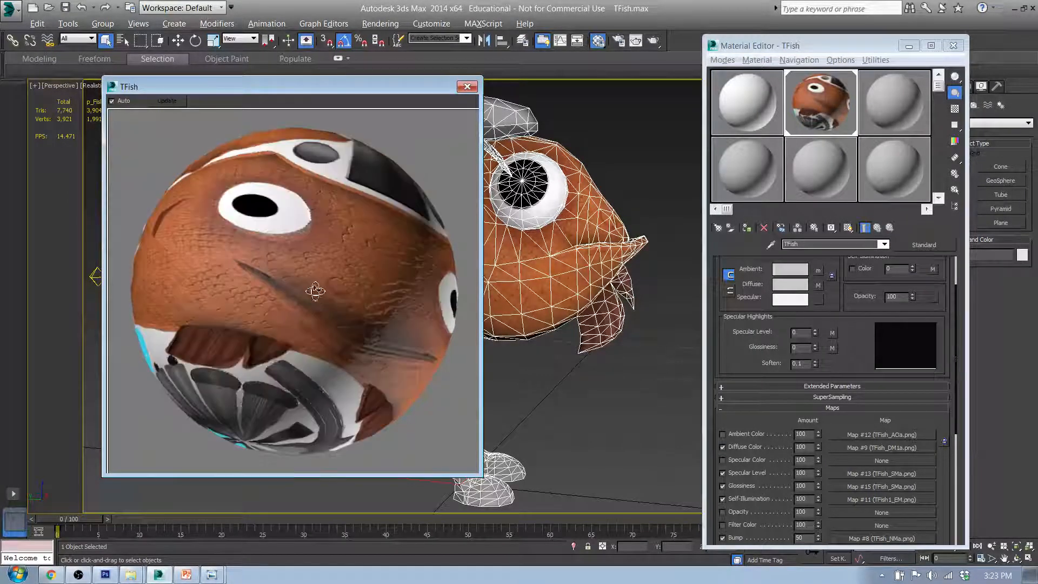
left_click_drag(955, 76, 998, 80)
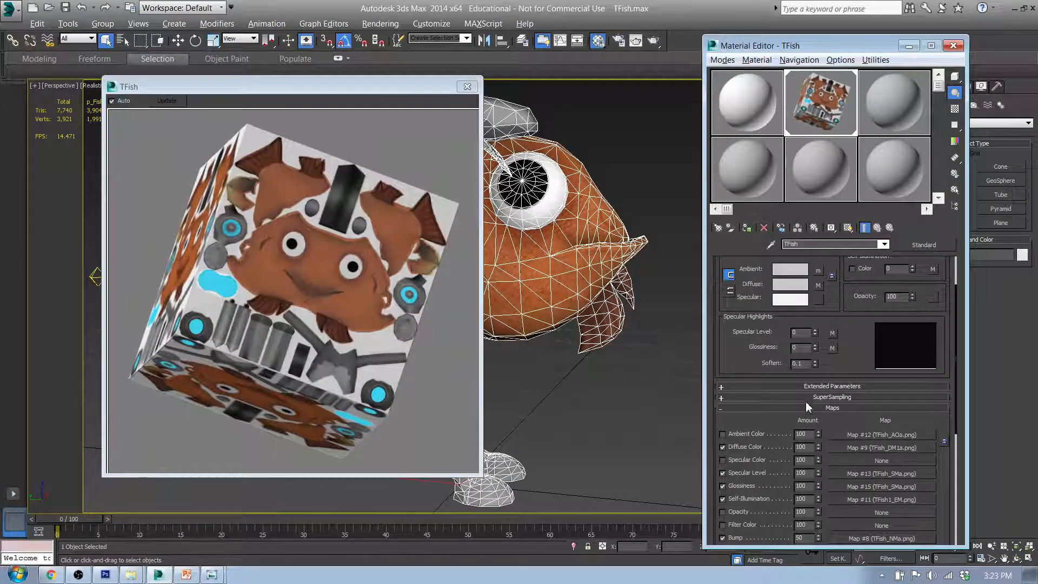
Step: Disable the Specular Level, Glossiness, Self-Illumination and Bump maps of the TFish material
left_click(722, 474)
left_click(722, 486)
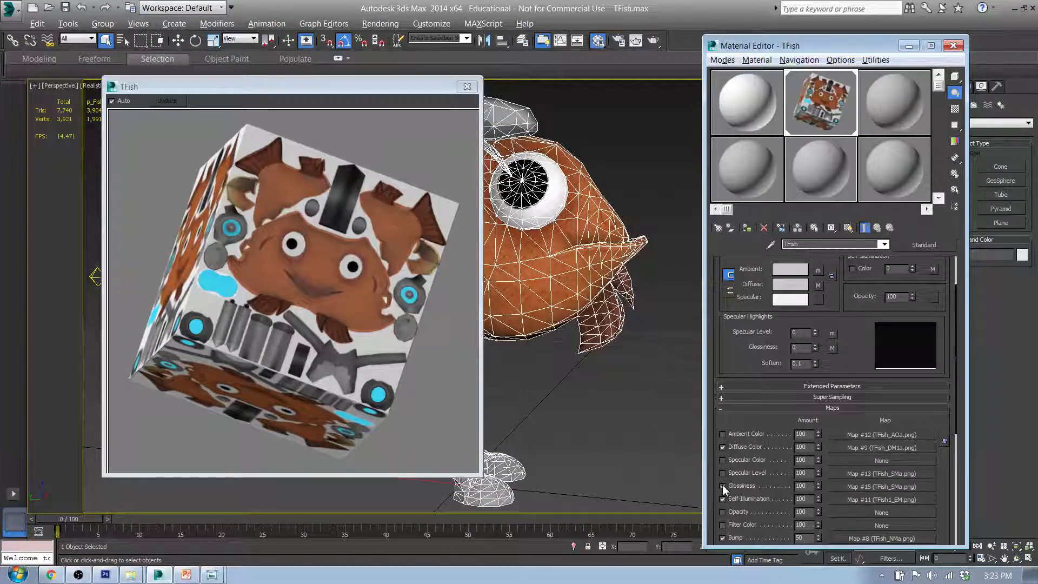
left_click(723, 498)
scroll(723, 492, "down", 3)
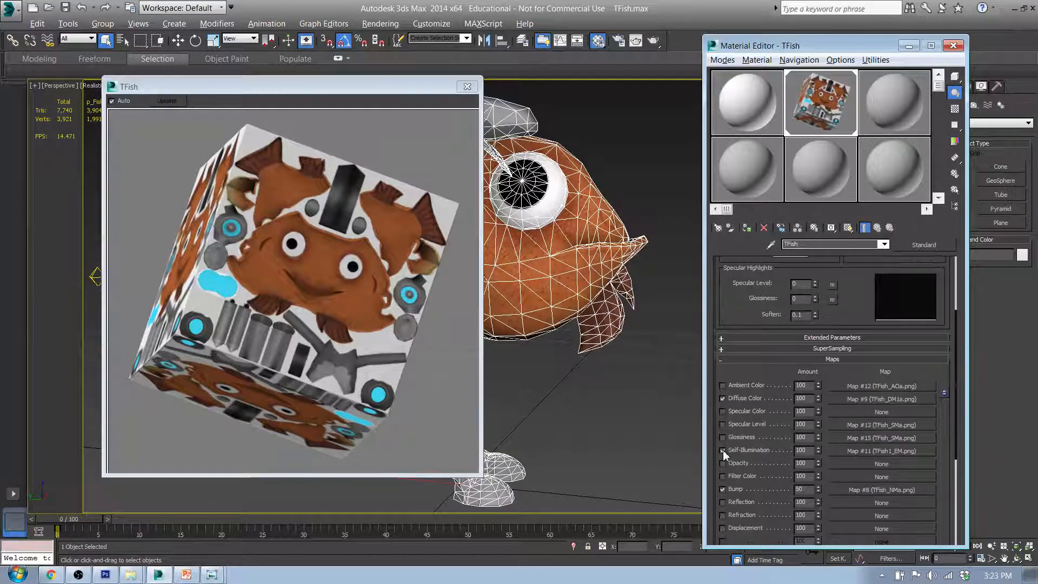
left_click(722, 489)
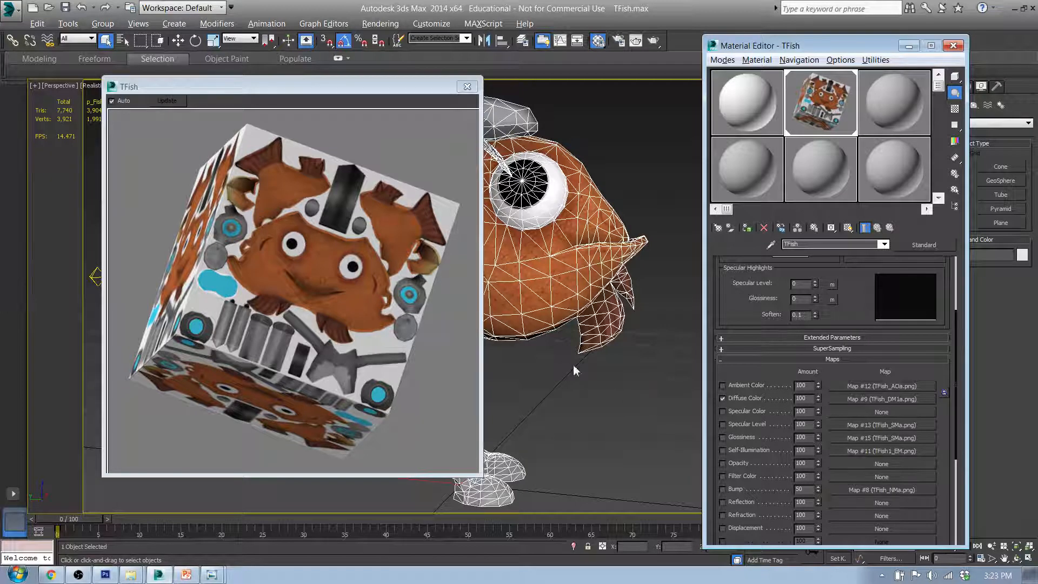
Step: Rotate the preview cube and compare the material with the Diffuse Color map off and on, leaving it enabled
left_click(333, 254)
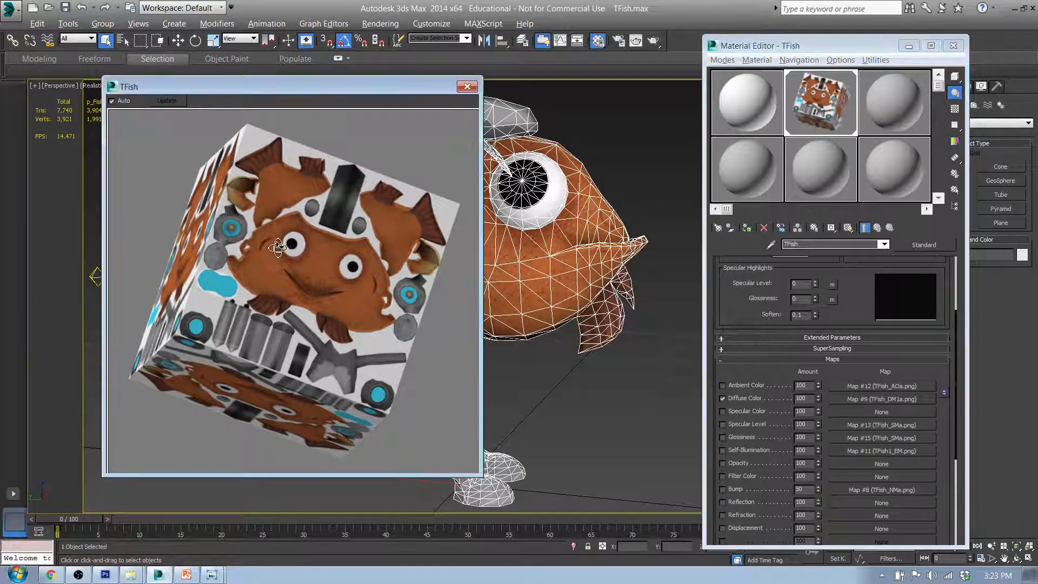
left_click_drag(283, 250, 365, 268)
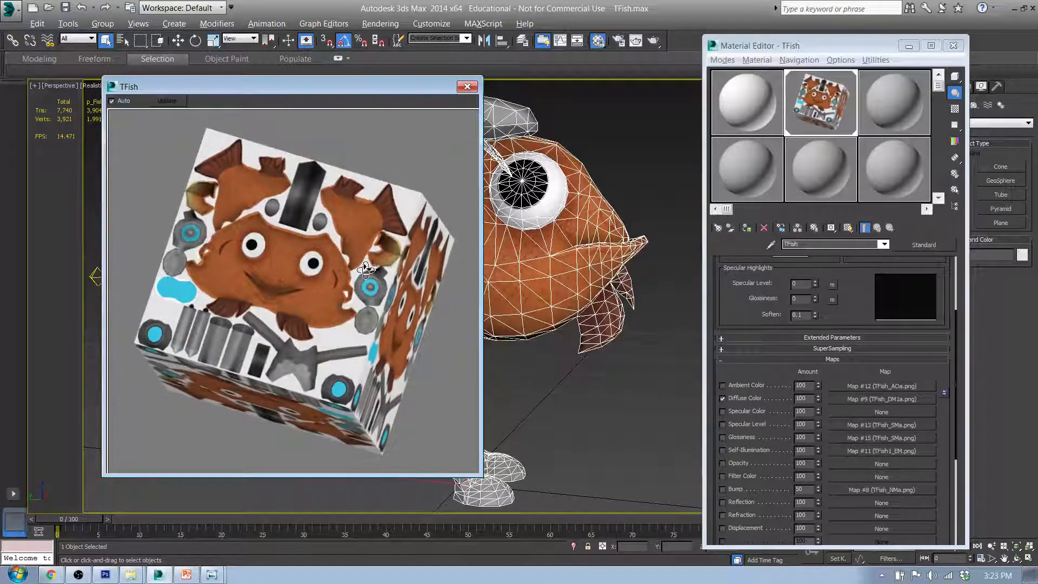
left_click(722, 399)
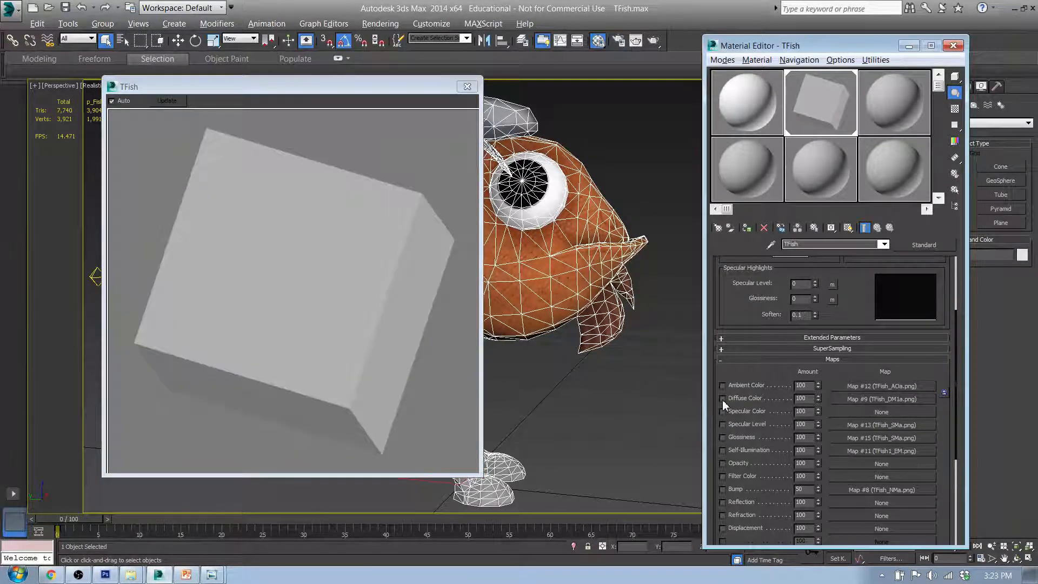
left_click(722, 399)
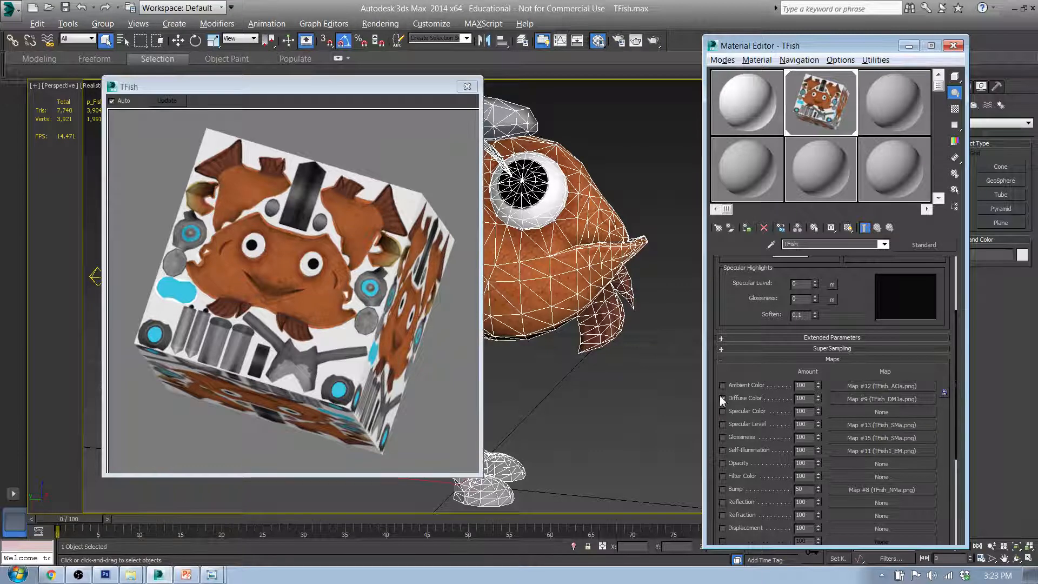
left_click(722, 398)
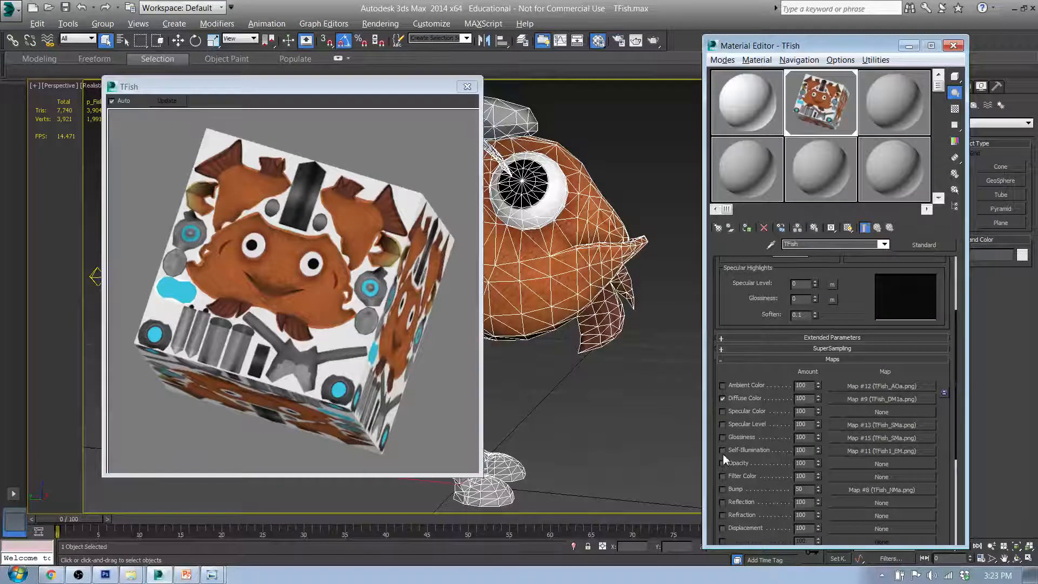
Step: Compare the material with the TFish_NMa.png Bump map on and off, leaving the map enabled
left_click(723, 489)
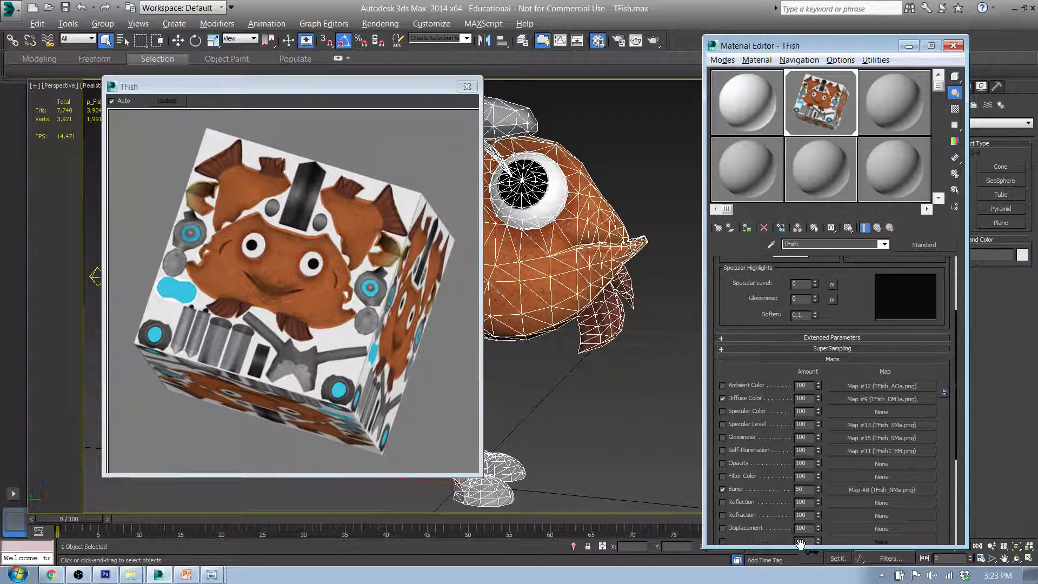
left_click(723, 489)
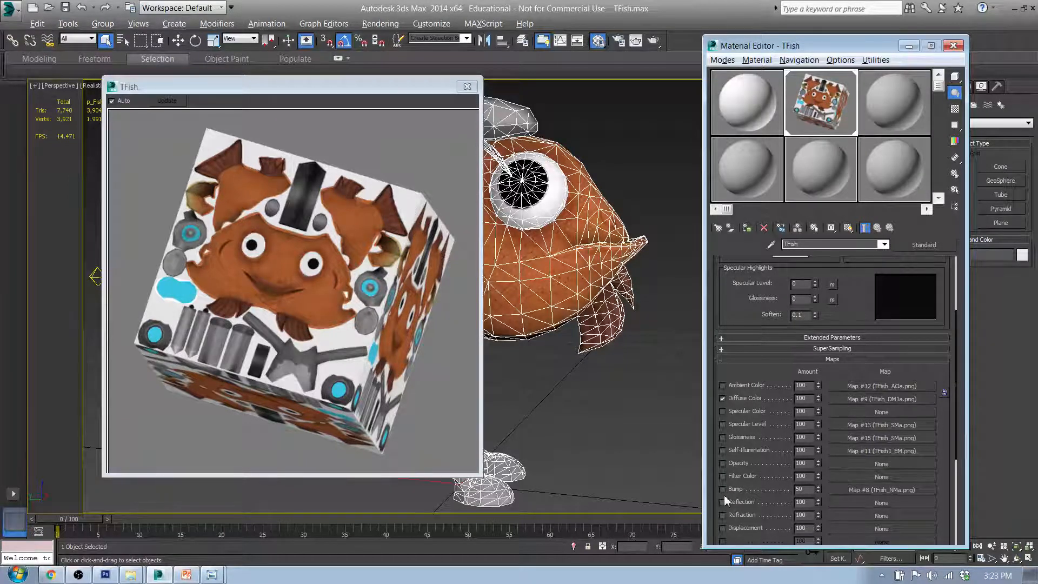
left_click(723, 489)
double_click(800, 489)
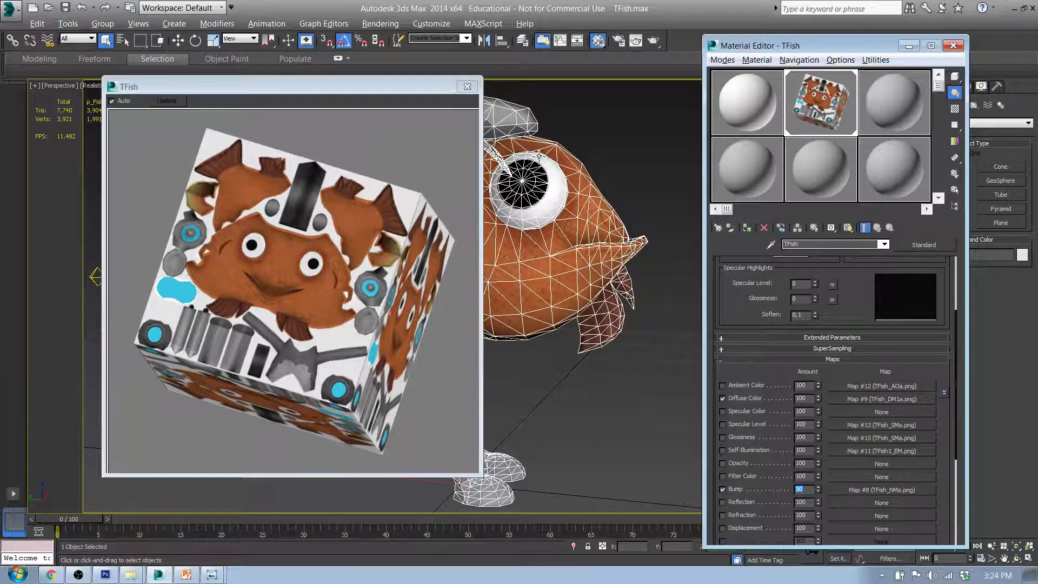
Step: Close the enlarged material preview and render a close-up of the fish's head from the Perspective view
left_click(469, 86)
mouse_move(556, 216)
middle_mouse_down("alt")
mouse_move(522, 224)
mouse_move(539, 220)
middle_mouse_up("alt")
scroll(540, 220, "up", 5)
middle_click_drag(582, 351, 560, 311, "alt")
scroll(584, 338, "down", 2)
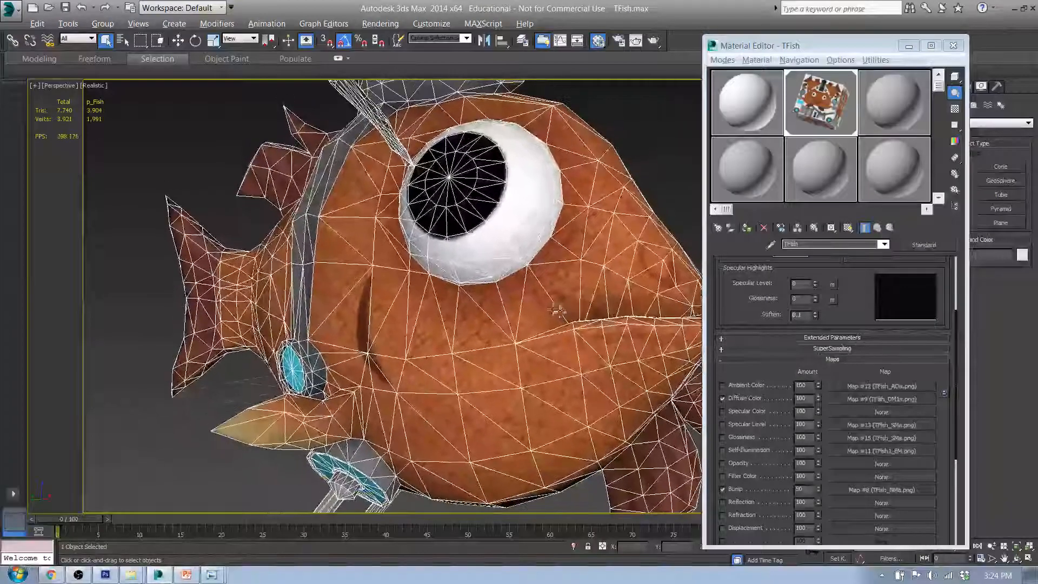
left_click(653, 41)
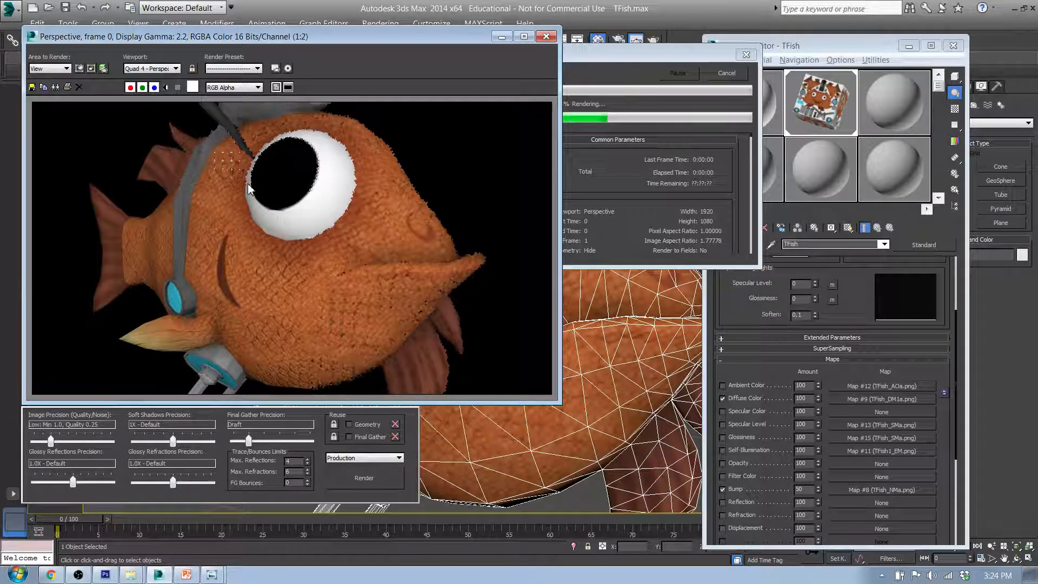
left_click(546, 37)
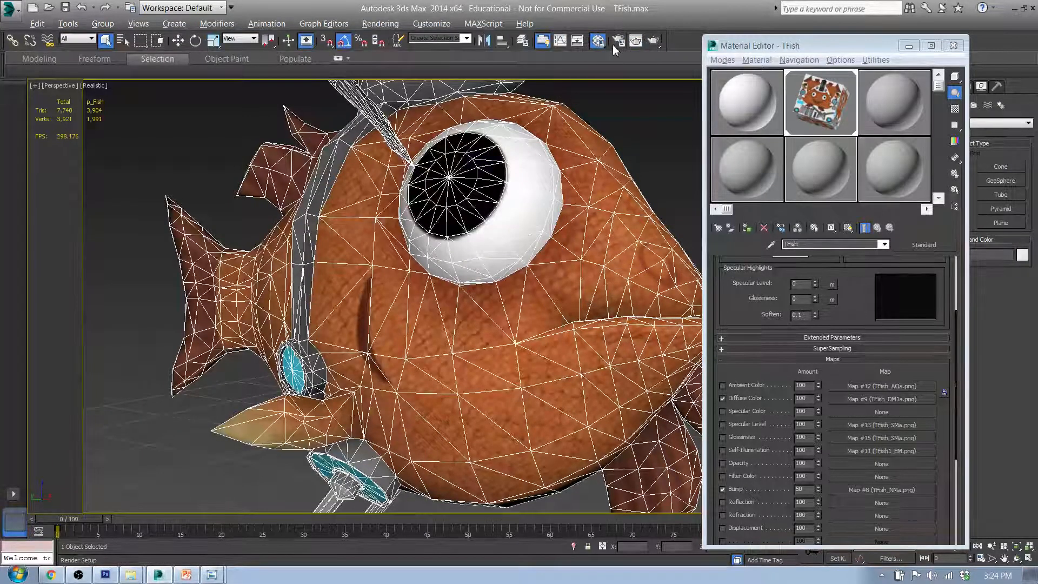
Step: Assign the Default Scanline Renderer as the production renderer in the render setup
left_click(614, 48)
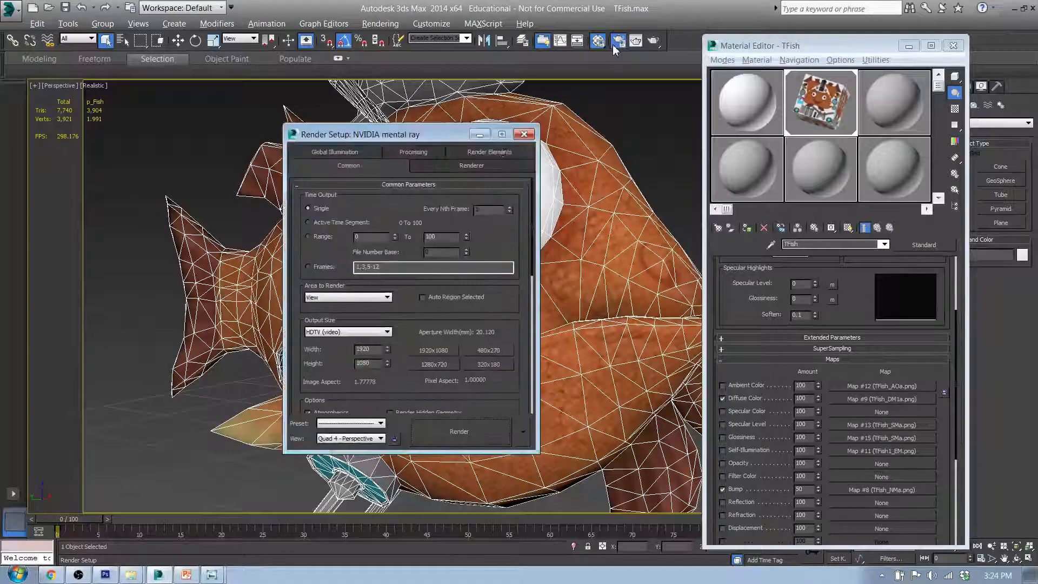
left_click_drag(533, 269, 534, 448)
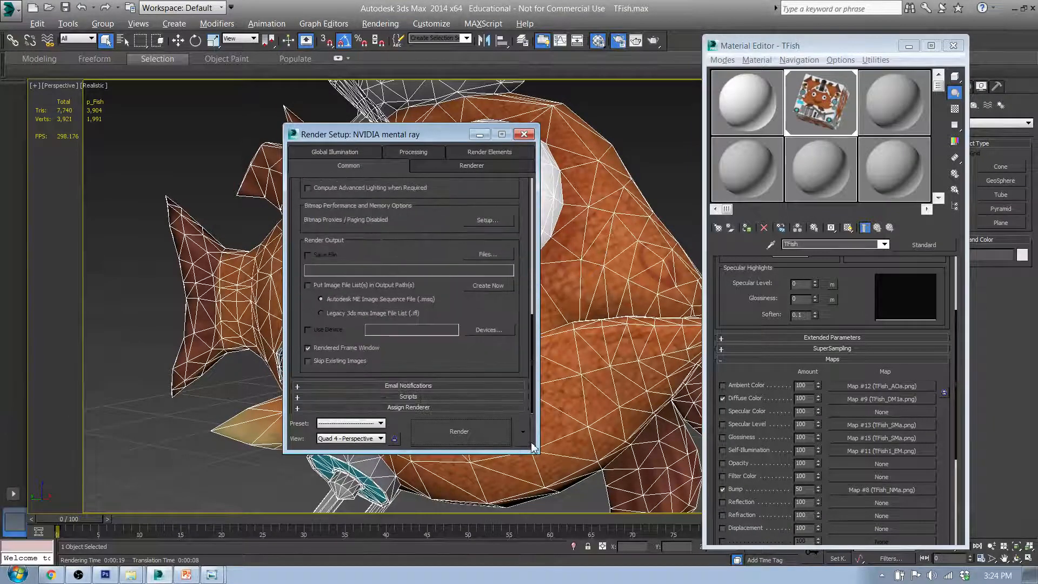
left_click(410, 407)
left_click(491, 349)
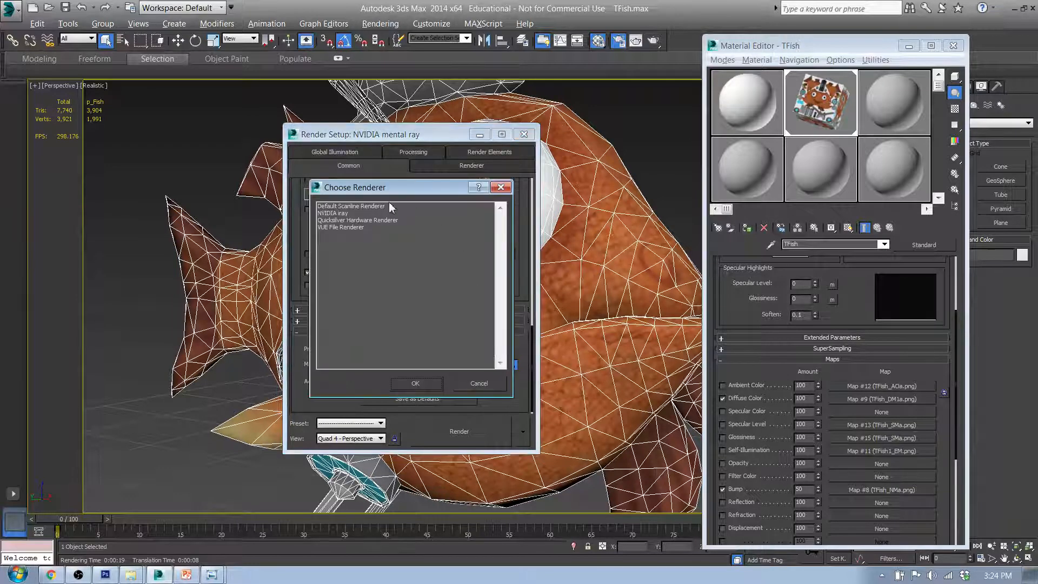
double_click(363, 207)
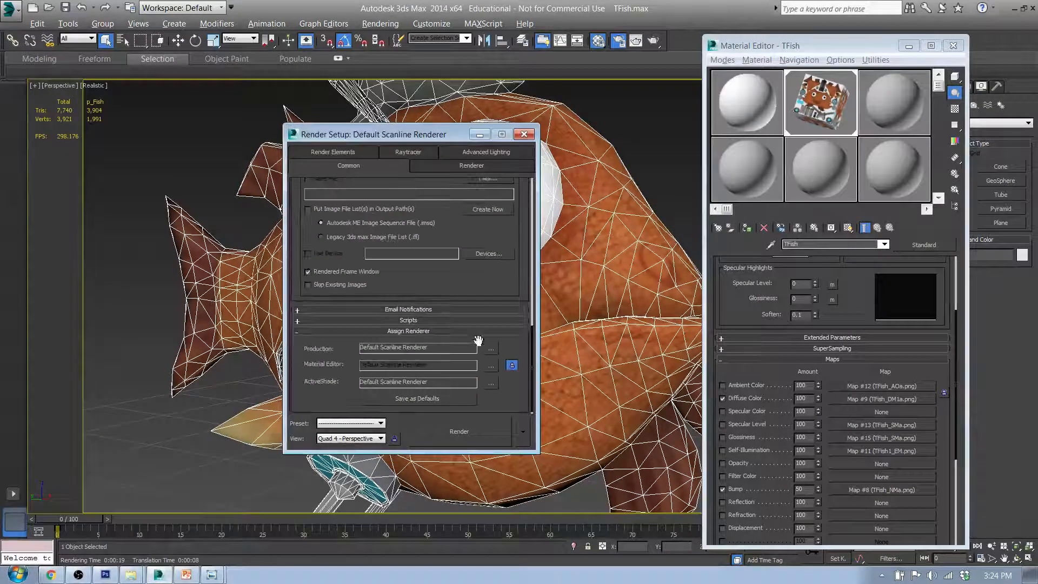
Step: Render the fish close-up with the scanline renderer and close the render and setup windows
left_click(458, 431)
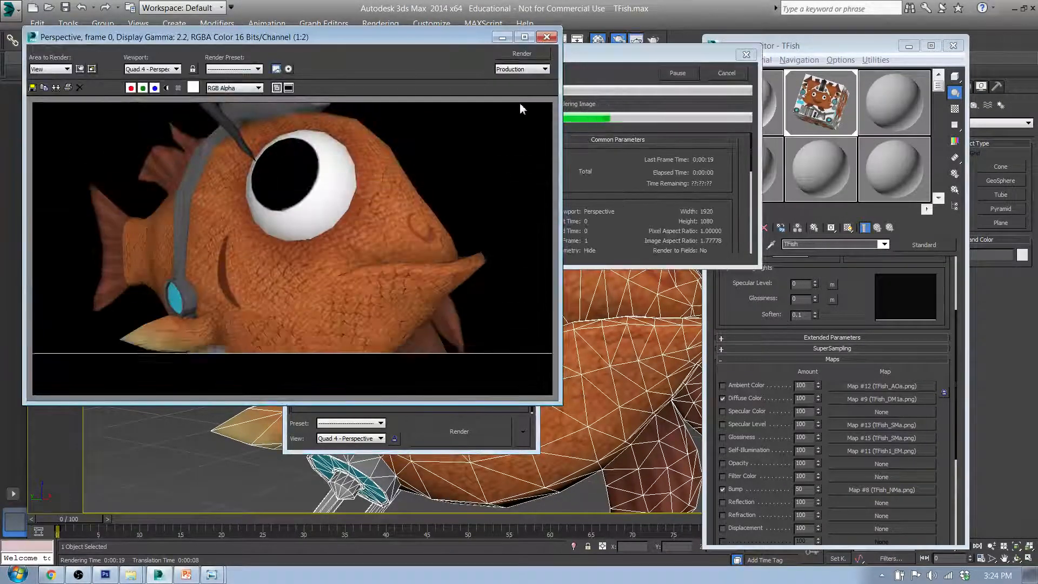
left_click(548, 36)
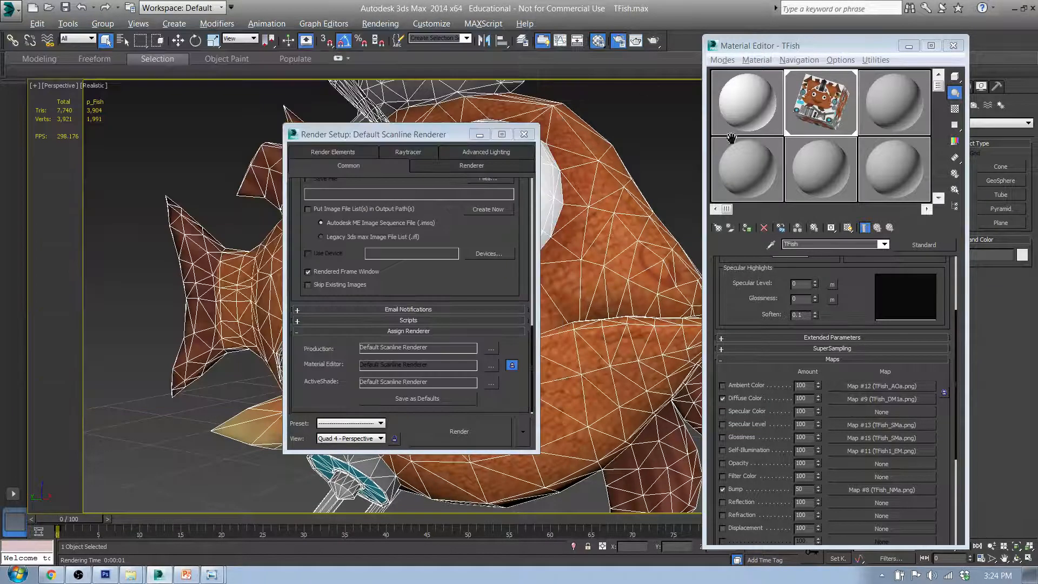
left_click(524, 134)
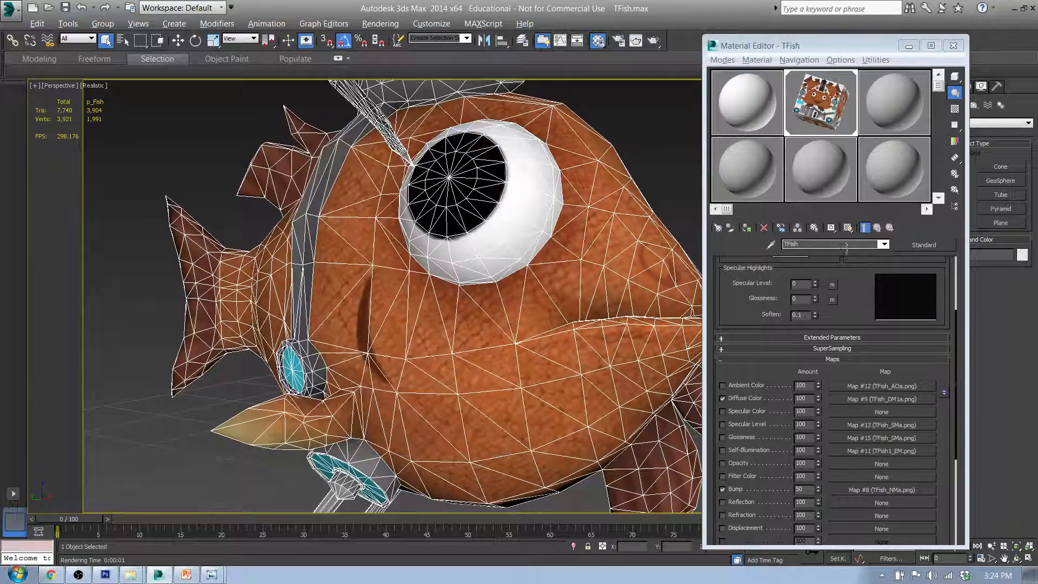
Step: Set the TFish sample type back to a sphere and open its enlarged preview
left_click_drag(955, 76, 973, 77)
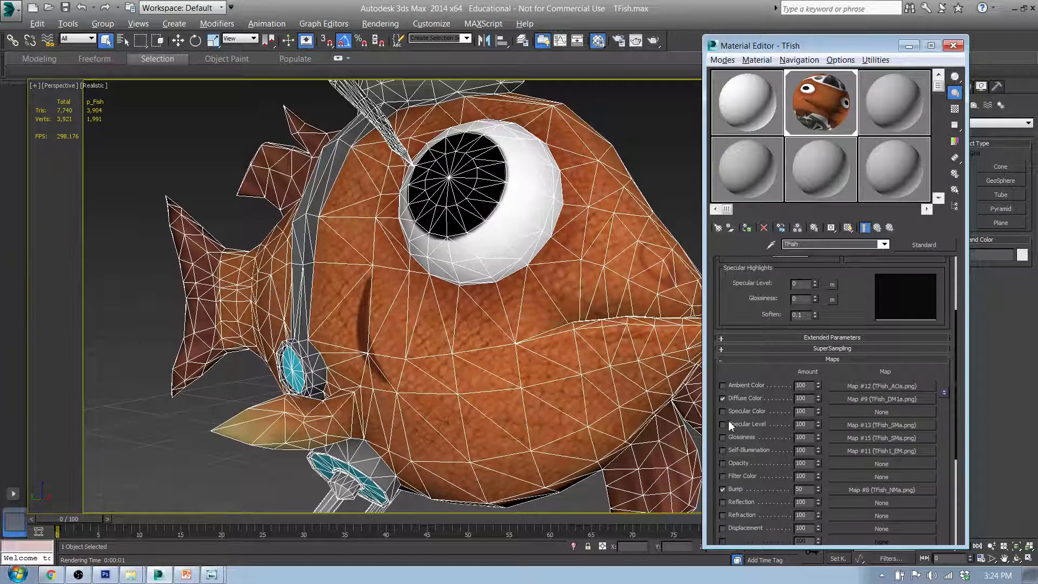
double_click(822, 119)
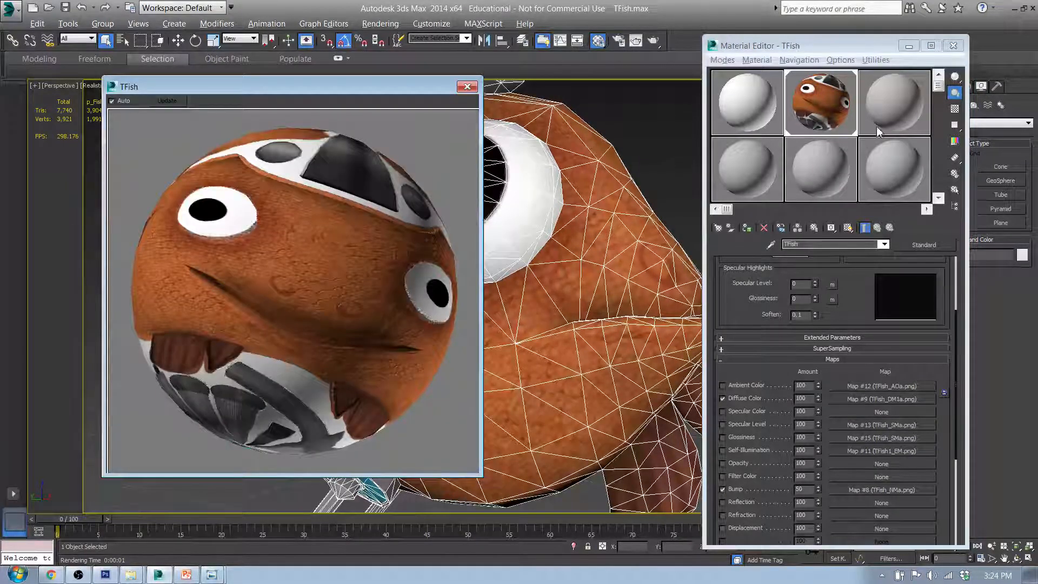
Step: Turn off the TFish Diffuse Color map and rotate the preview sphere to examine the bump detail alone
left_click(722, 398)
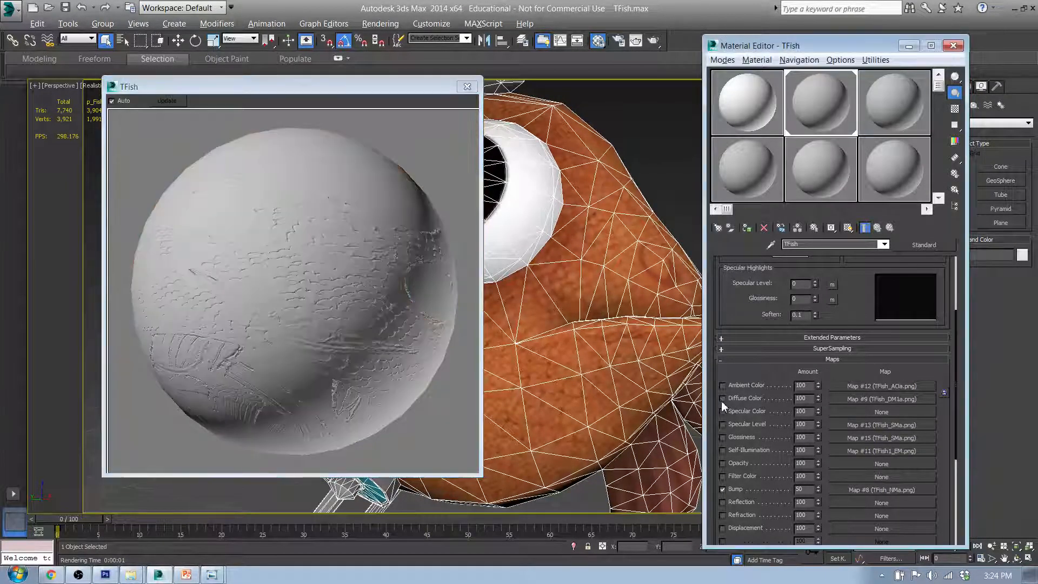
left_click(250, 288)
left_click_drag(287, 278, 378, 289)
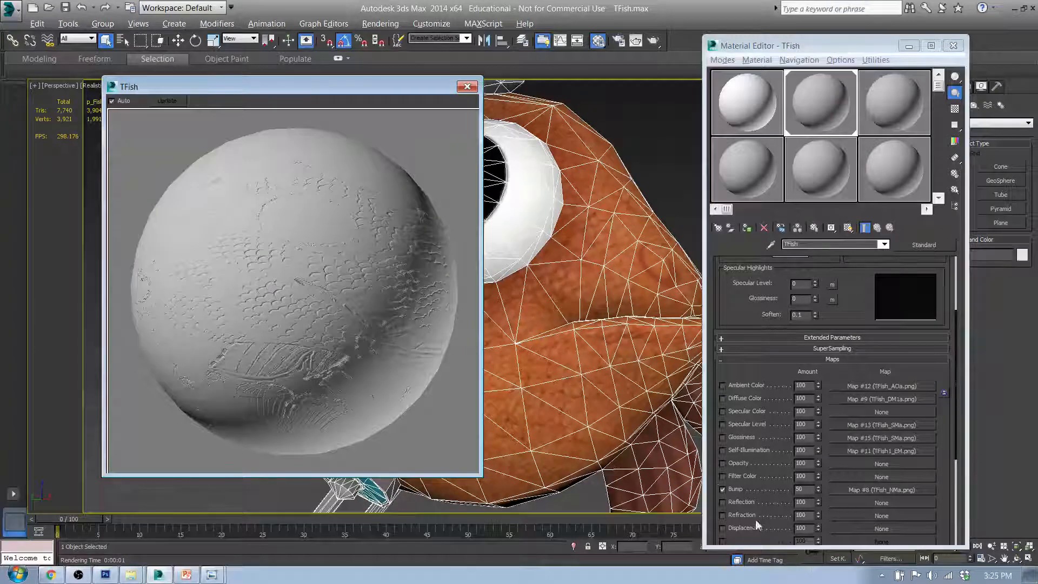
Step: Turn off the Bump map, enable the Specular Level map and rotate the preview sphere to inspect its highlights
left_click(722, 490)
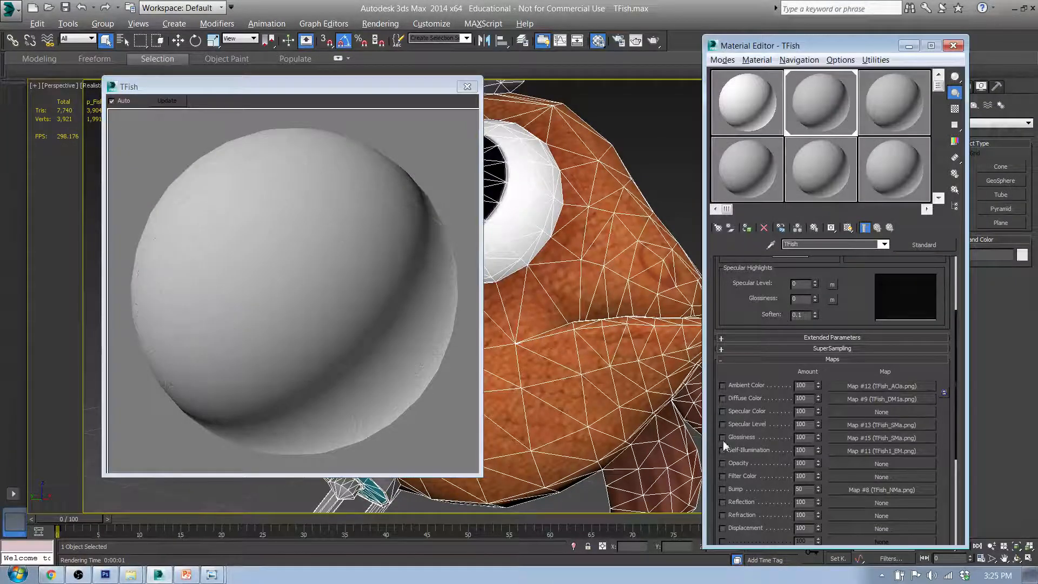
left_click(722, 424)
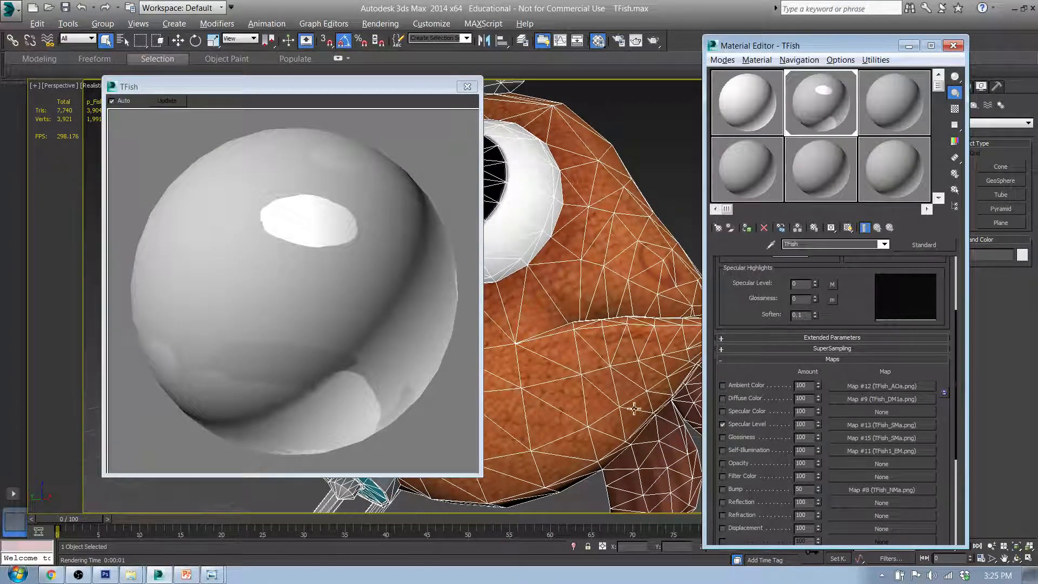
left_click_drag(325, 246, 292, 260)
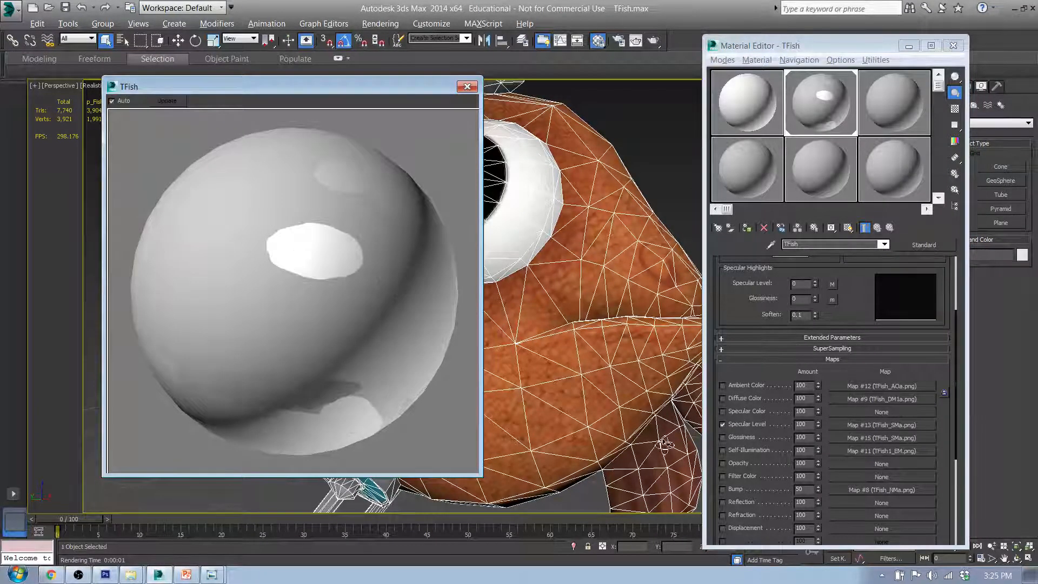
Step: Enable the Glossiness map alongside Specular Level and rotate the preview sphere to inspect the highlights across different areas
left_click(723, 437)
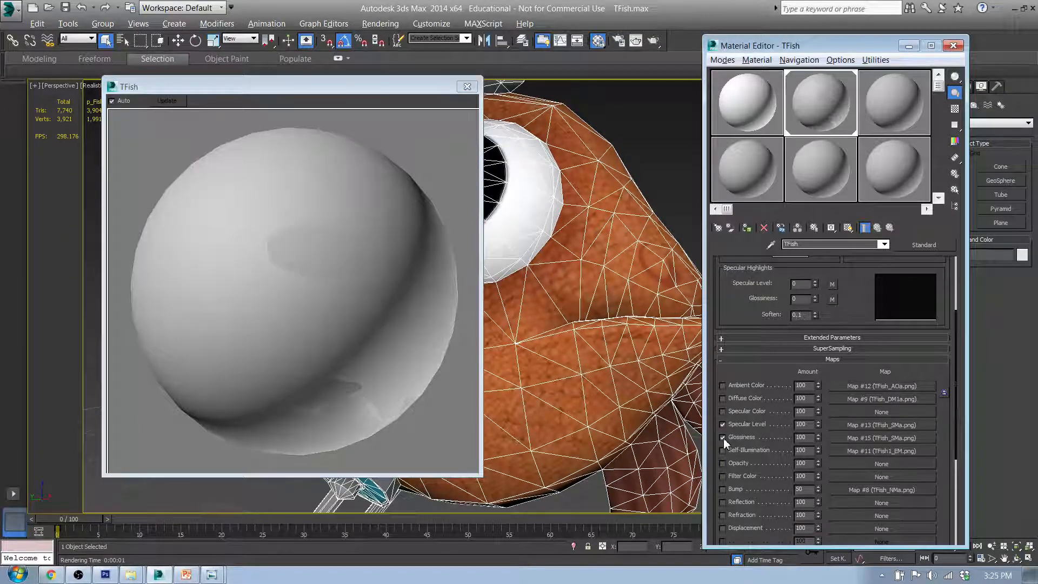
left_click_drag(297, 278, 257, 276)
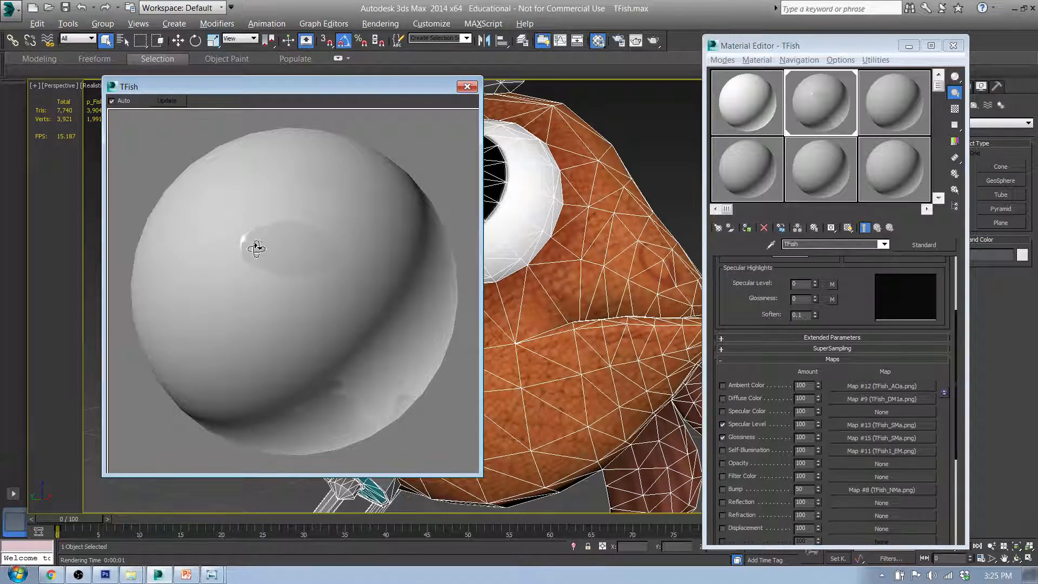
left_click_drag(246, 246, 230, 248)
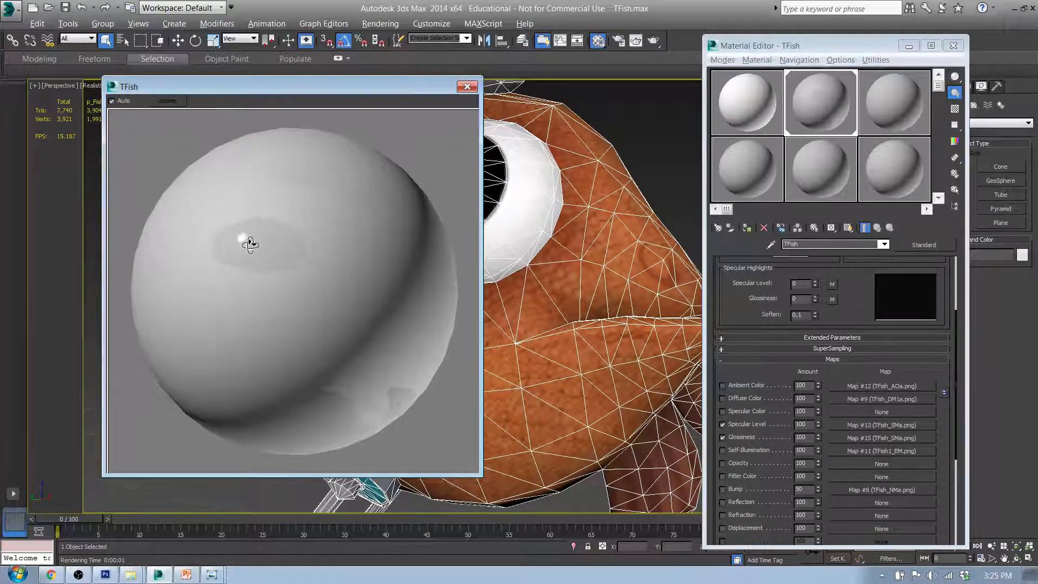
left_click_drag(270, 299, 241, 301)
left_click_drag(263, 306, 379, 303)
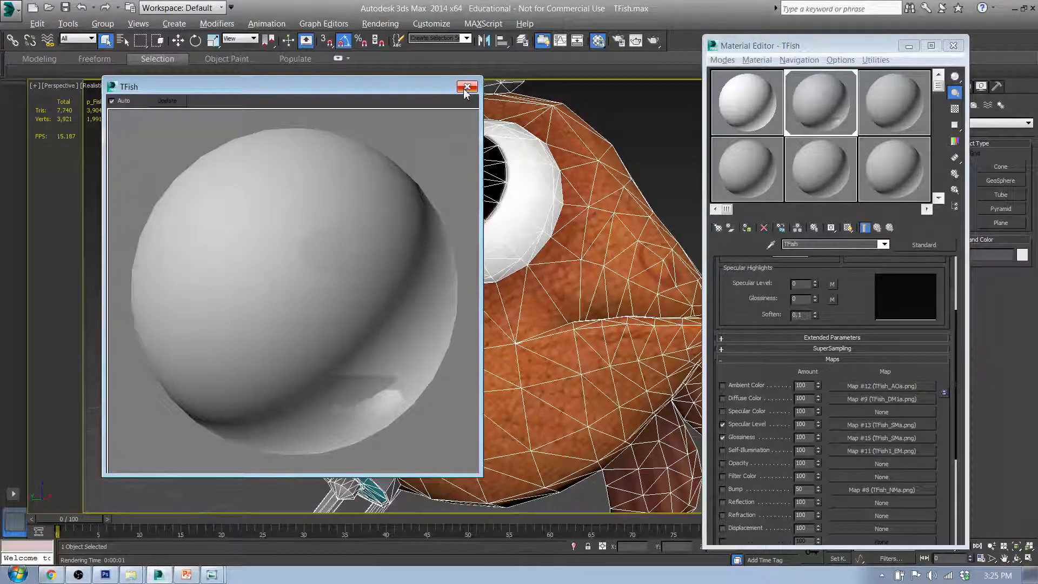
Step: Render the fish with only the Specular Level and Glossiness maps enabled, then re-render it with the headgear in view
left_click(654, 42)
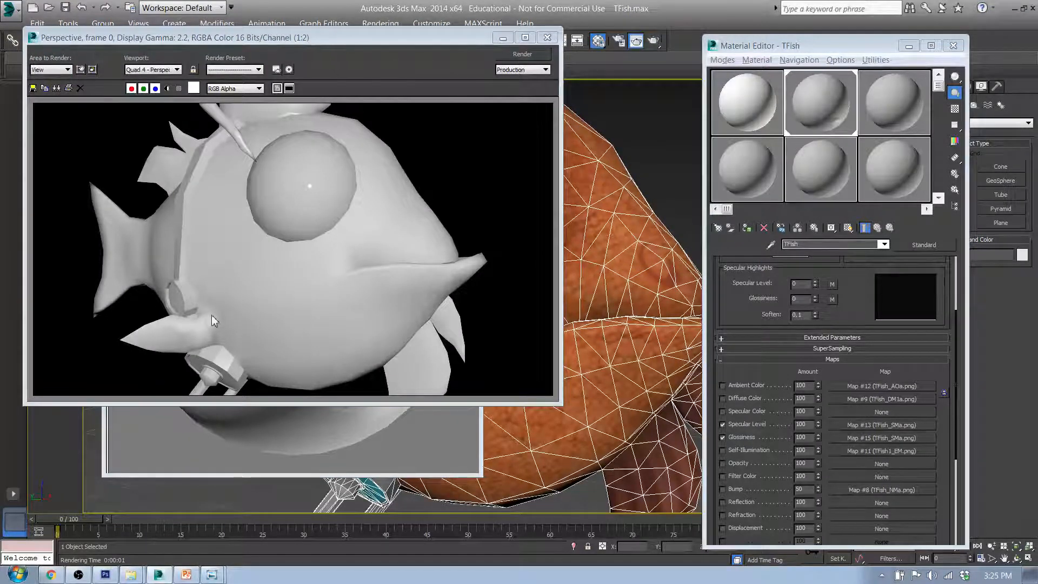
scroll(606, 249, "up", 3)
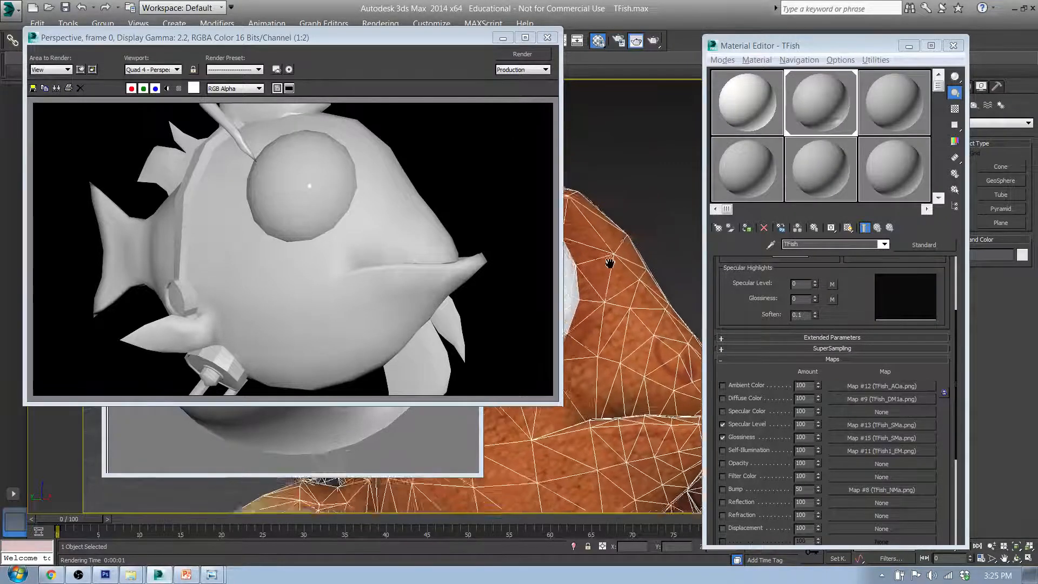
left_click(528, 56)
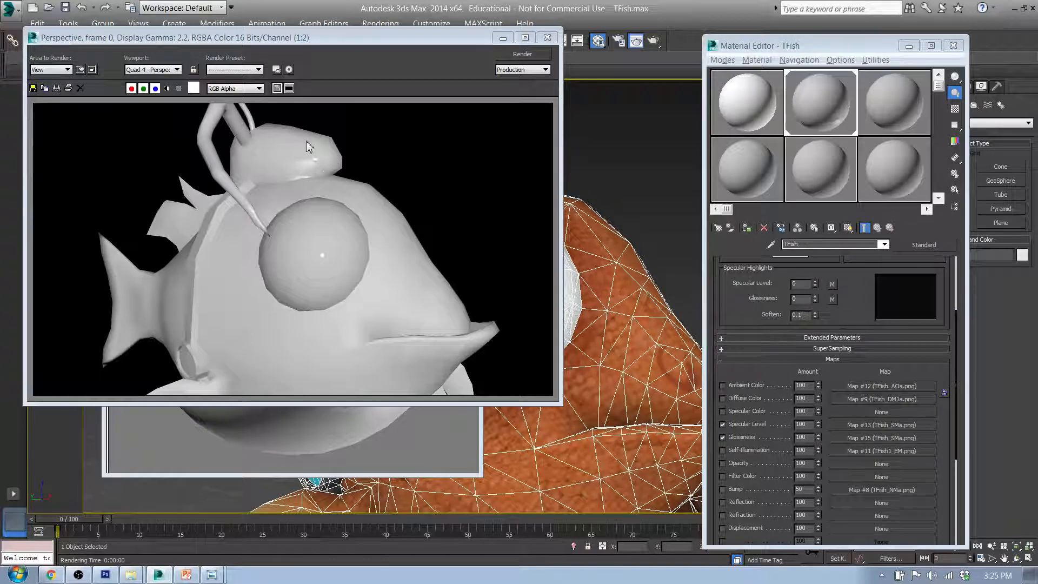
Step: Render a closer view of the fish's eye and headgear with the Glossiness map on and then off
scroll(600, 290, "up", 4)
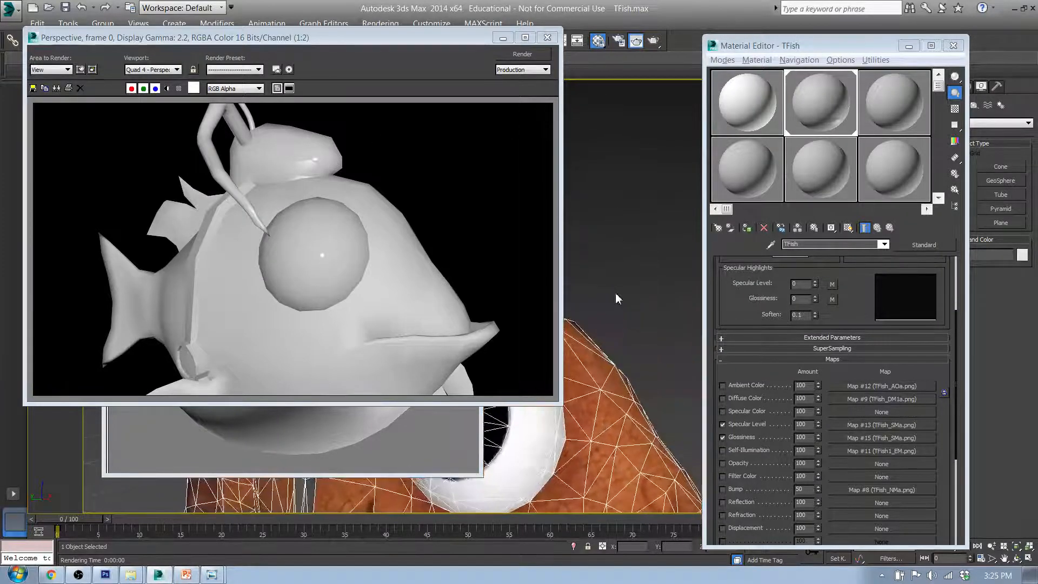
scroll(597, 287, "up", 3)
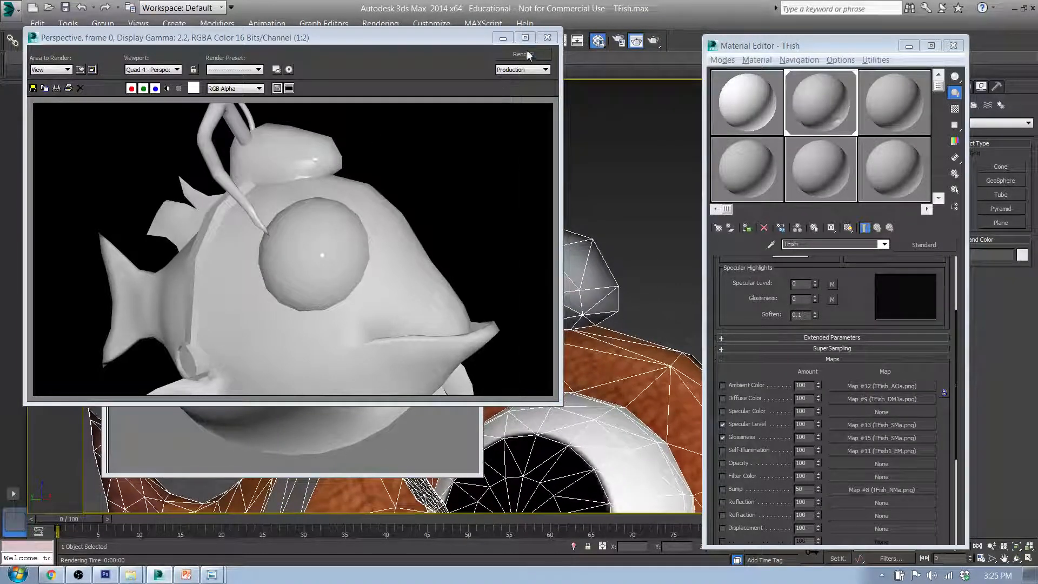
left_click(528, 54)
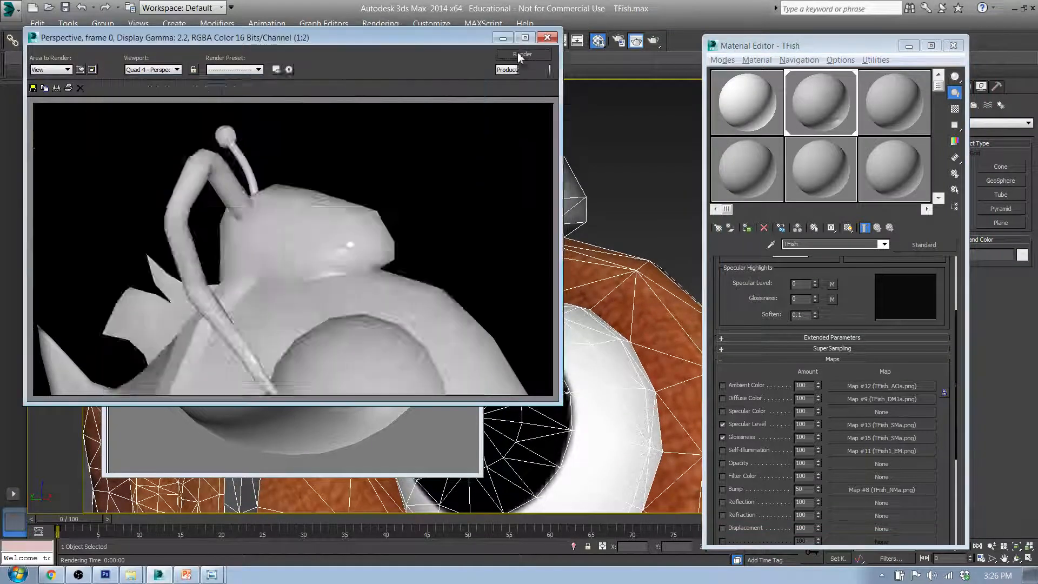
left_click(520, 54)
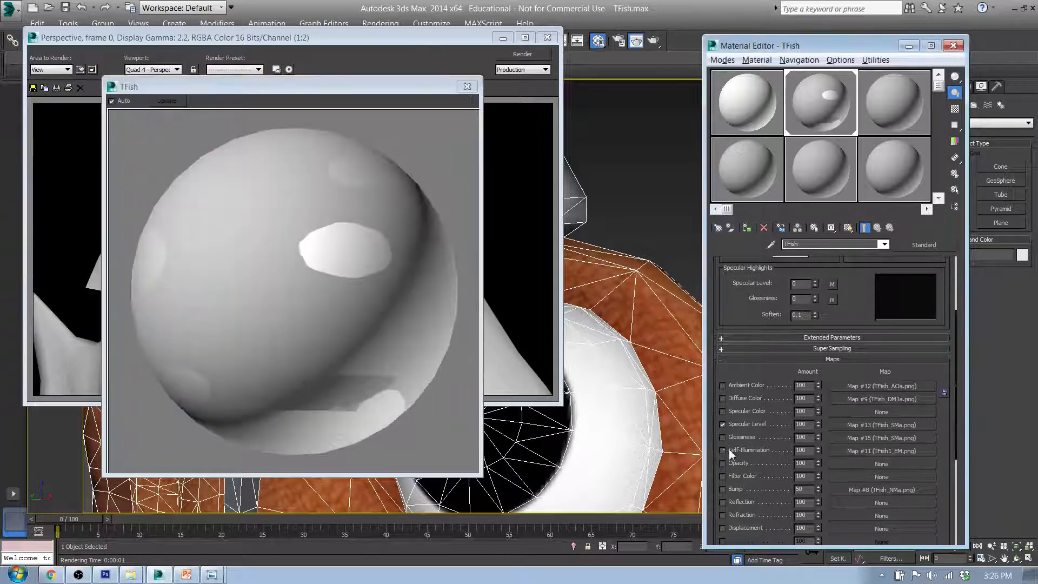
left_click(523, 53)
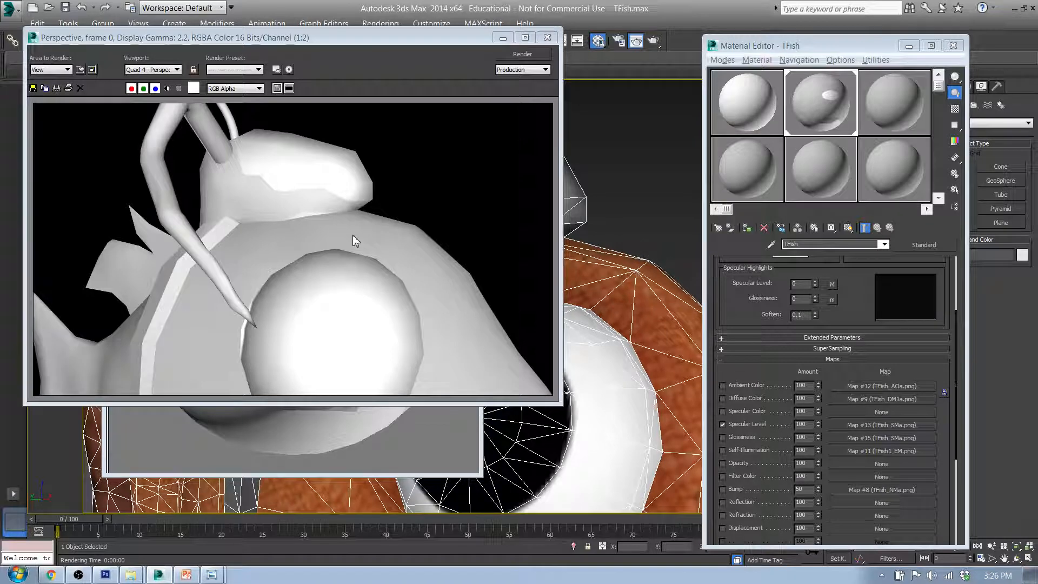
Step: Turn the Glossiness map back on, toggle Specular Level off and on, and rotate the preview sphere to compare highlights
left_click(723, 438)
left_click(723, 425)
left_click(723, 424)
left_click_drag(478, 267, 247, 219)
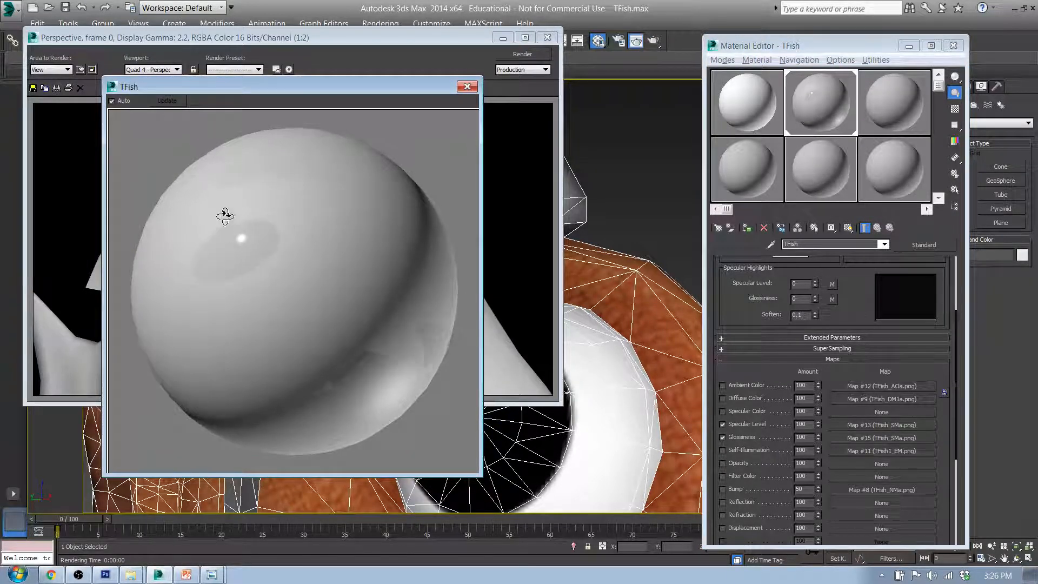
Step: Leave only the Self-Illumination map enabled, examine it on the rotated preview sphere and close the enlarged preview
left_click(721, 436)
left_click(722, 427)
left_click(724, 451)
left_click_drag(232, 399, 360, 228)
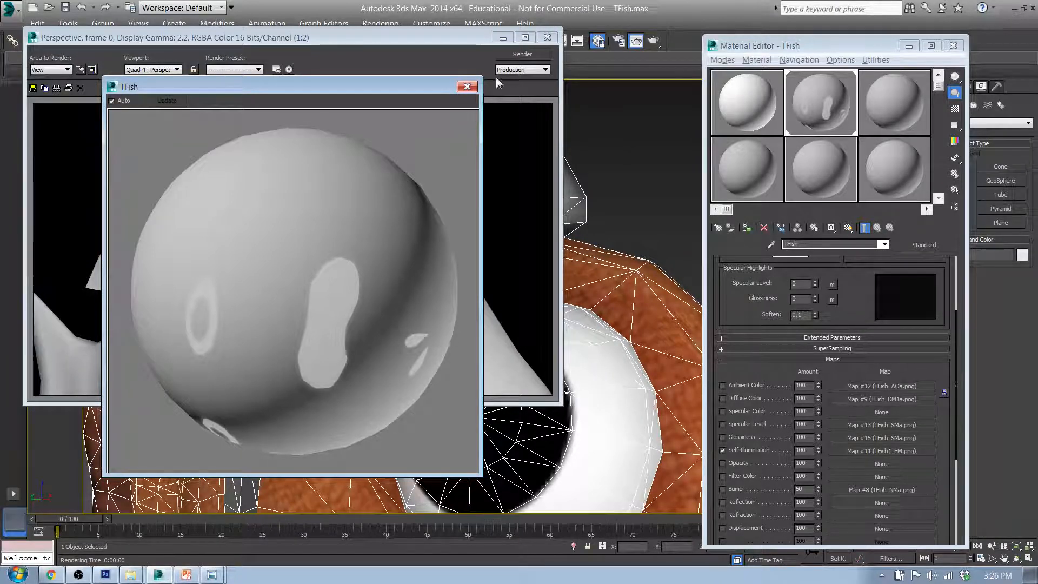
left_click(468, 87)
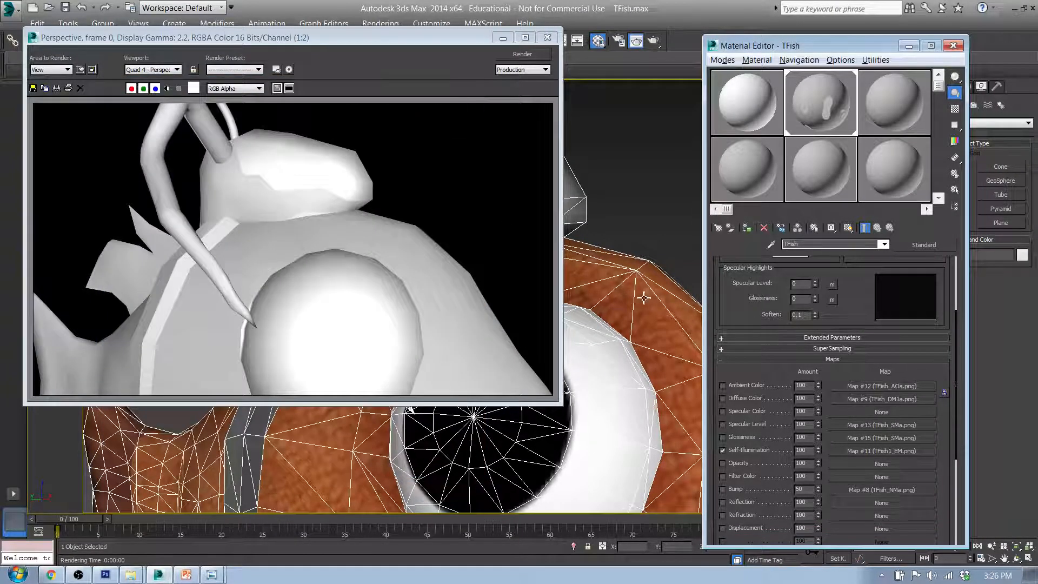
Step: Enable the Diffuse Color map alongside Self-Illumination and render the whole fish from both sides
scroll(643, 297, "down", 6)
middle_click_drag(643, 297, 469, 283, "alt")
left_click(723, 398)
scroll(538, 320, "up", 5)
left_click(654, 41)
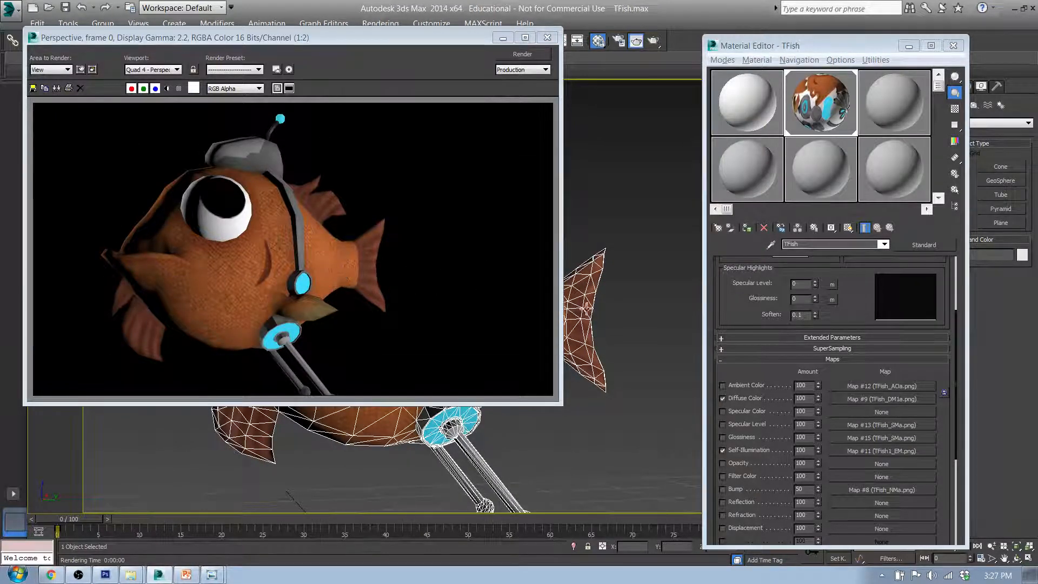
middle_click_drag(631, 274, 627, 145, "alt")
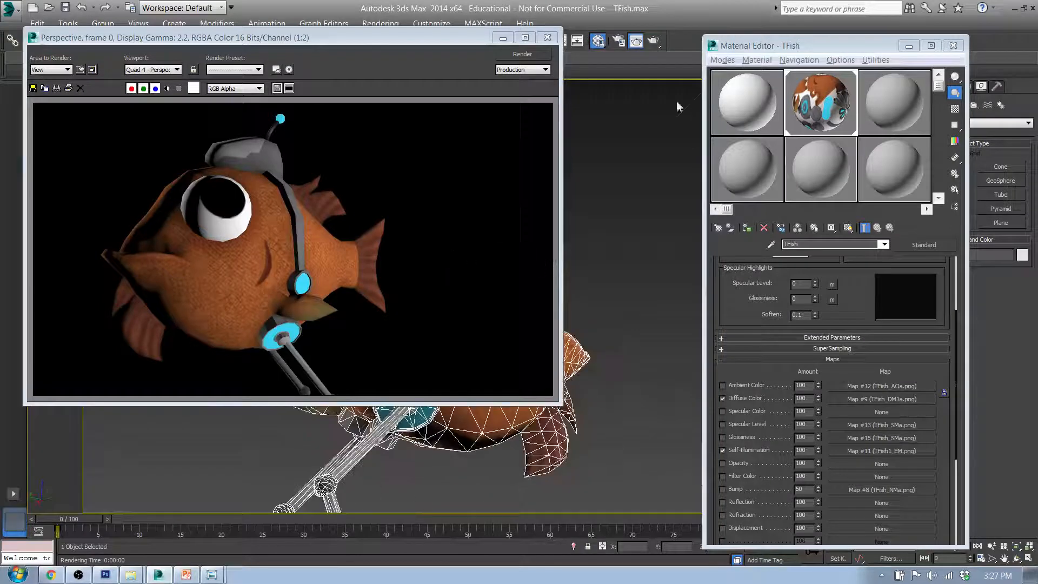
left_click(654, 42)
Step: Turn off the Self-Illumination map and render the fish from the side with its head facing left
middle_click_drag(495, 452, 664, 446, "alt")
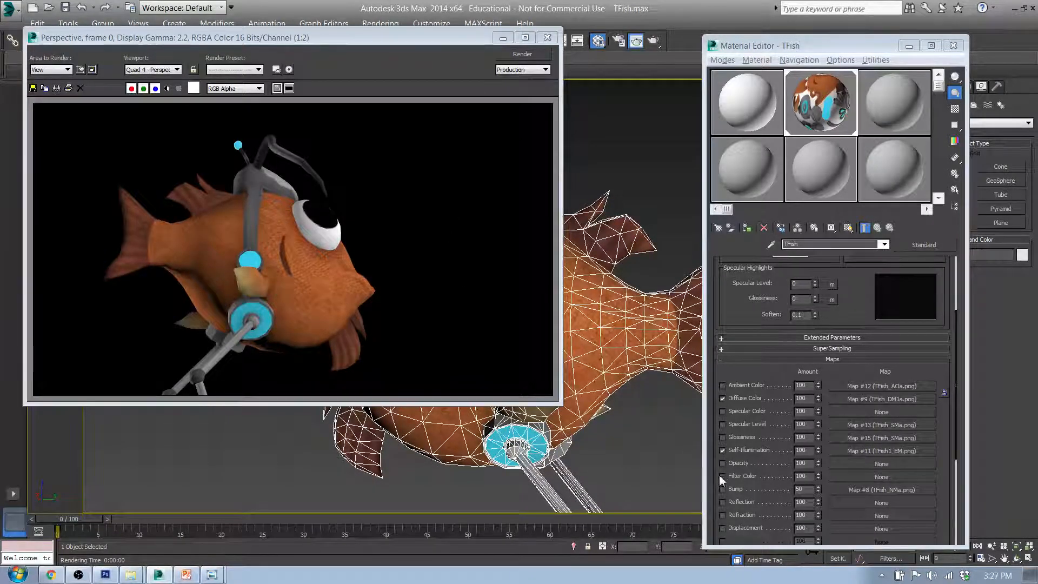
left_click(722, 450)
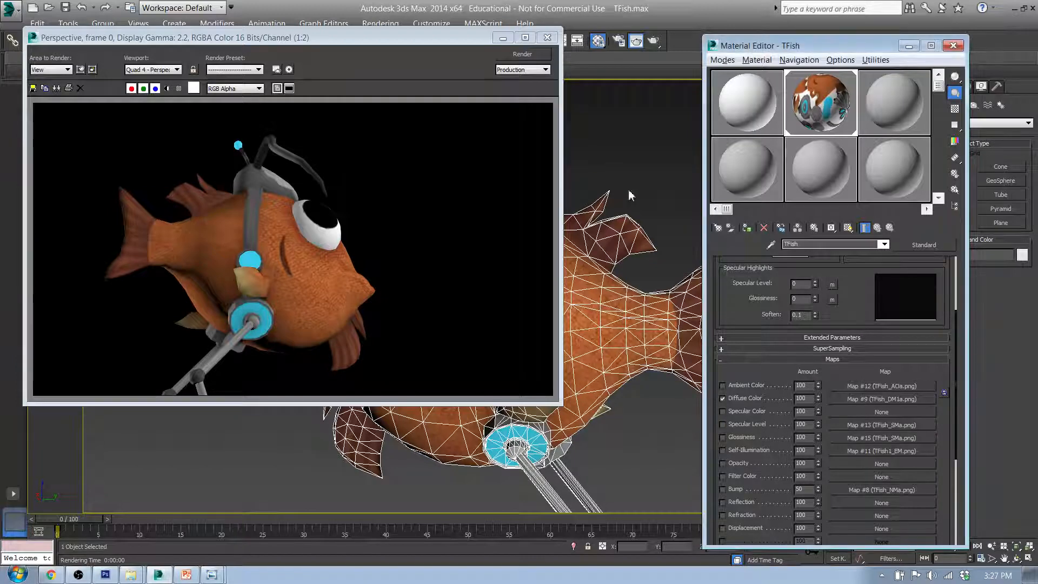
left_click(537, 57)
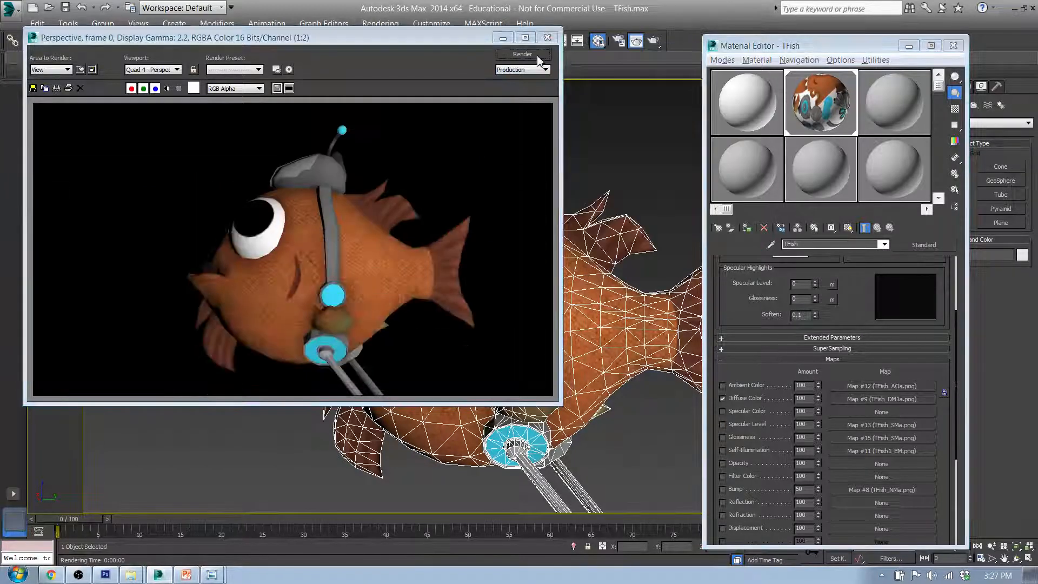
Step: Render a new side view without the Self-Illumination map, then turn the map back on and re-render
middle_click_drag(631, 421, 604, 338, "alt")
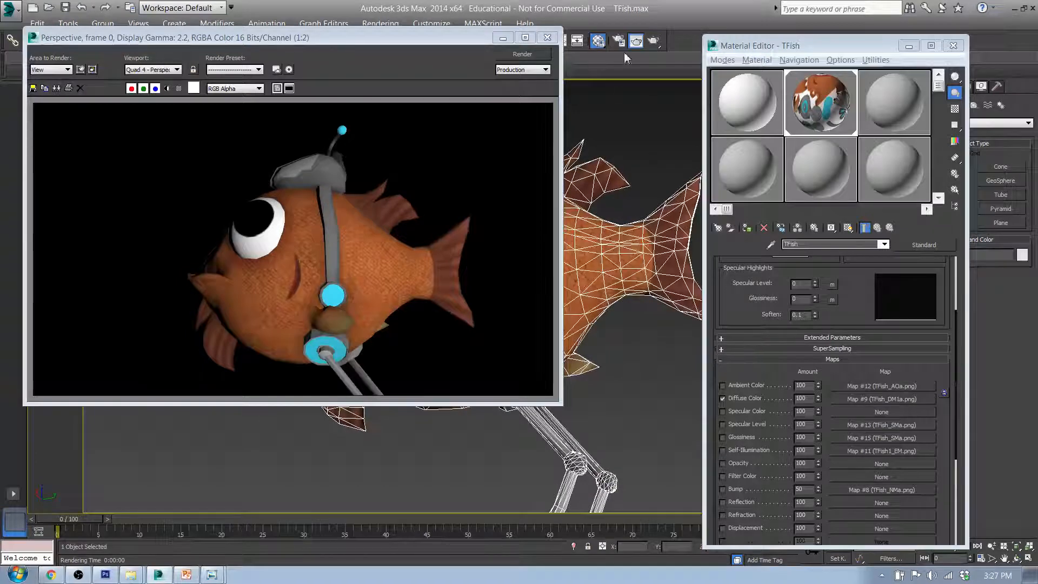
left_click(652, 42)
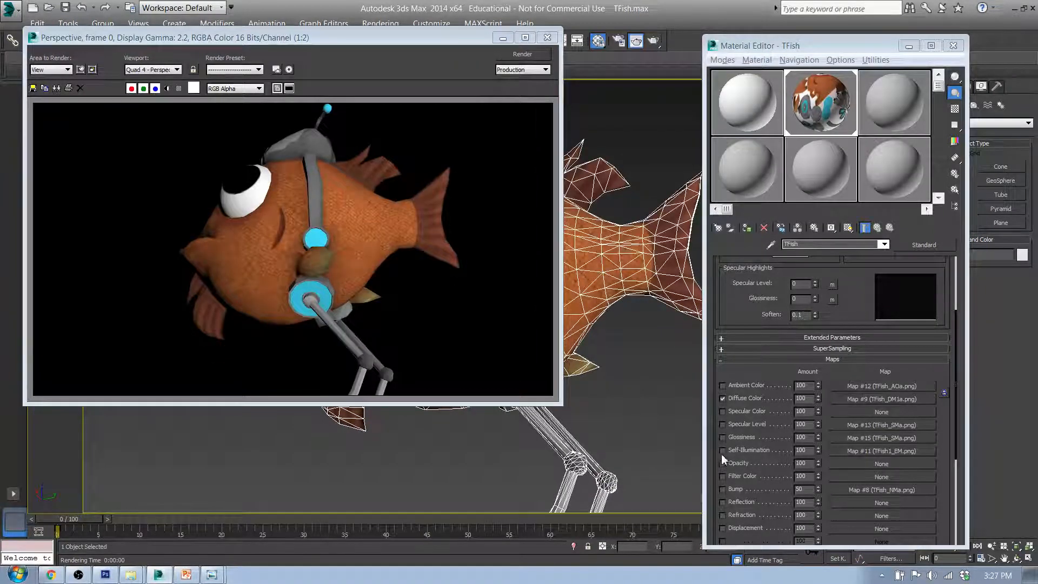
left_click(722, 451)
left_click(522, 54)
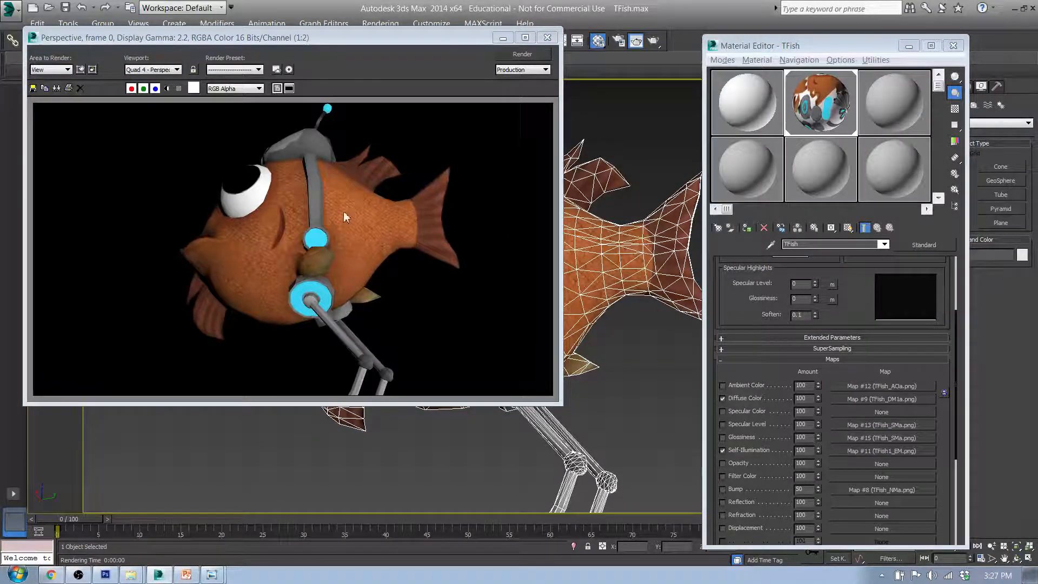
Step: Delete a light near the fish from the scene
middle_click_drag(623, 283, 625, 323)
scroll(625, 322, "down", 10)
left_click(663, 385)
key("Delete")
Step: Render the unlit fish from the side with the Diffuse Color and Self-Illumination maps enabled
middle_click_drag(586, 436, 568, 426, "alt")
scroll(633, 438, "up", 10)
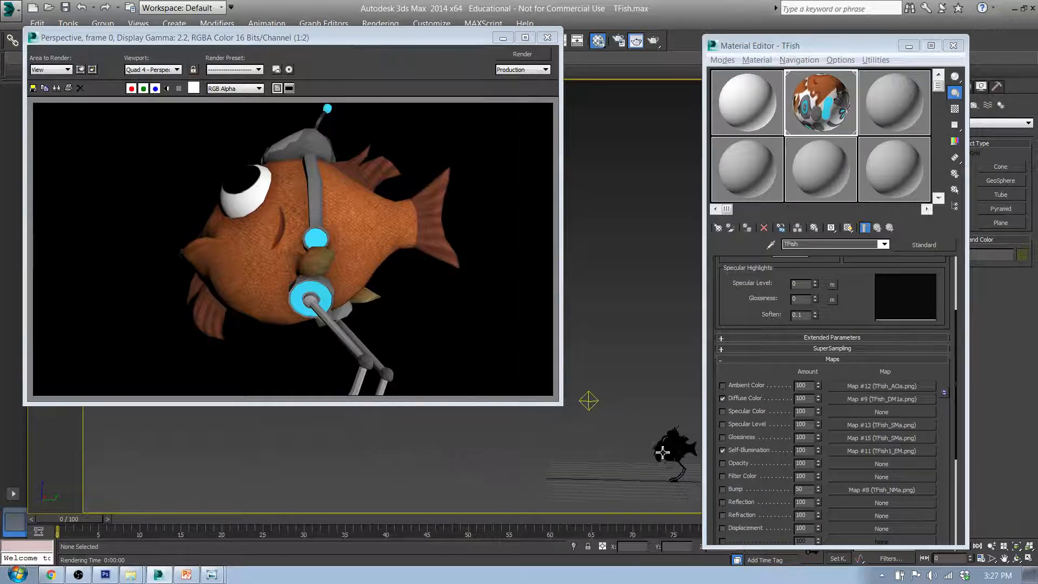
scroll(628, 432, "down", 3)
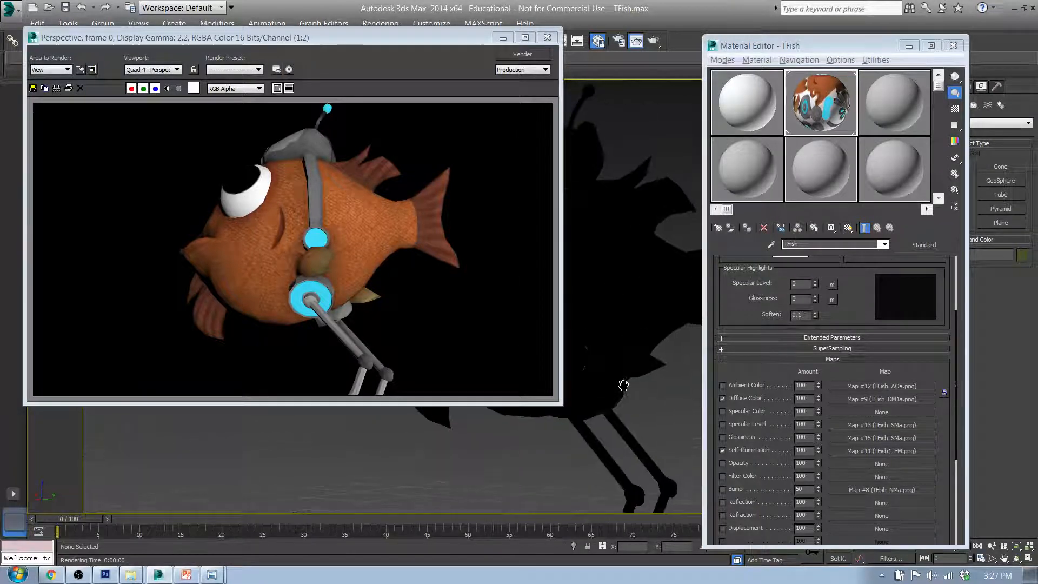
left_click(531, 66)
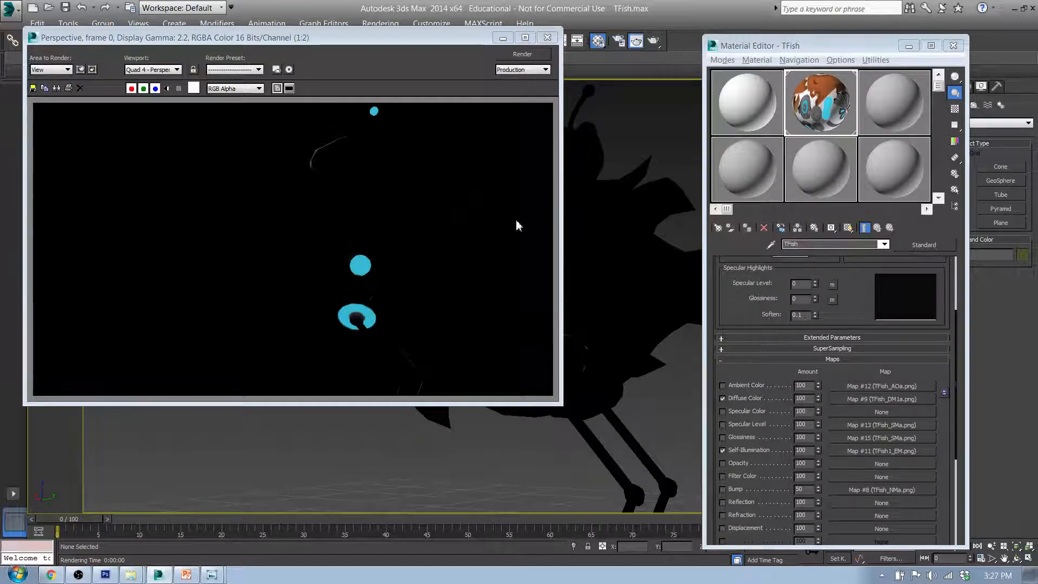
Step: Render a close-up of the unlit fish's self-illuminated discs, then close the render window
scroll(570, 292, "up", 6)
scroll(572, 290, "down", 3)
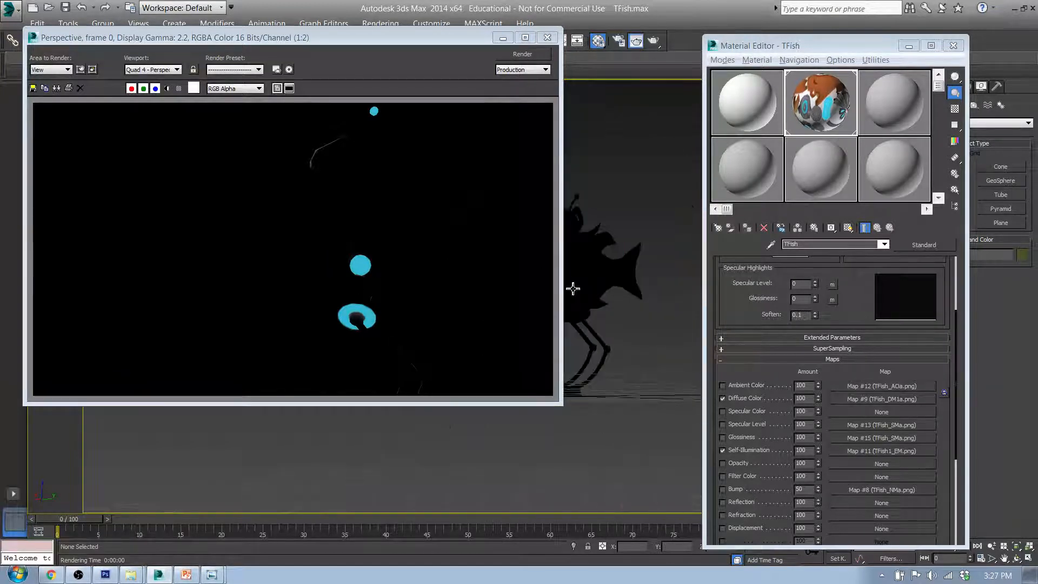
scroll(577, 289, "up", 1)
scroll(638, 303, "up", 2)
scroll(628, 303, "down", 1)
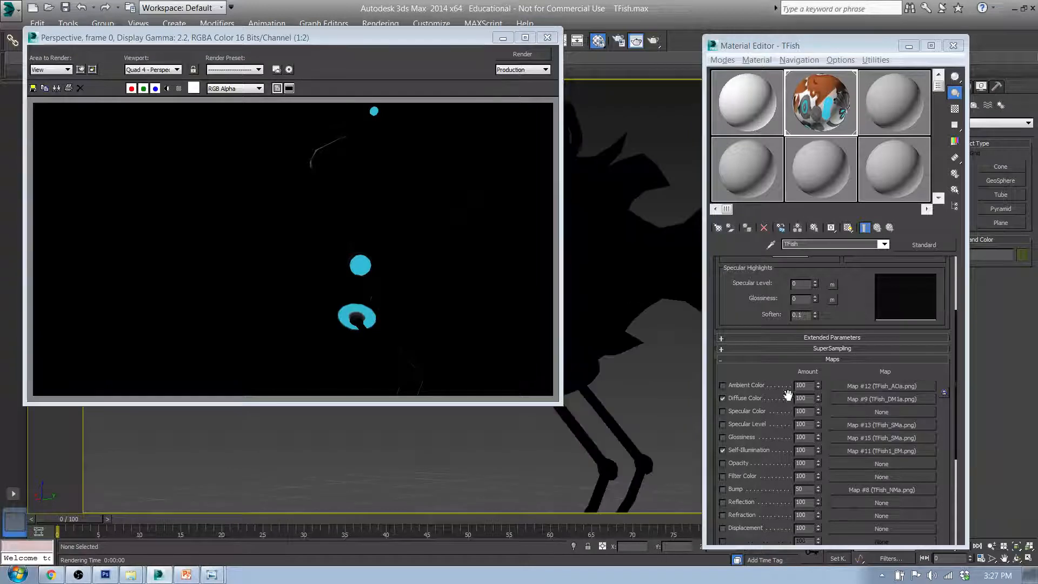
left_click(991, 547)
mouse_move(624, 335)
left_mouse_down()
mouse_move(624, 349)
mouse_move(630, 319)
left_mouse_up()
left_click(654, 40)
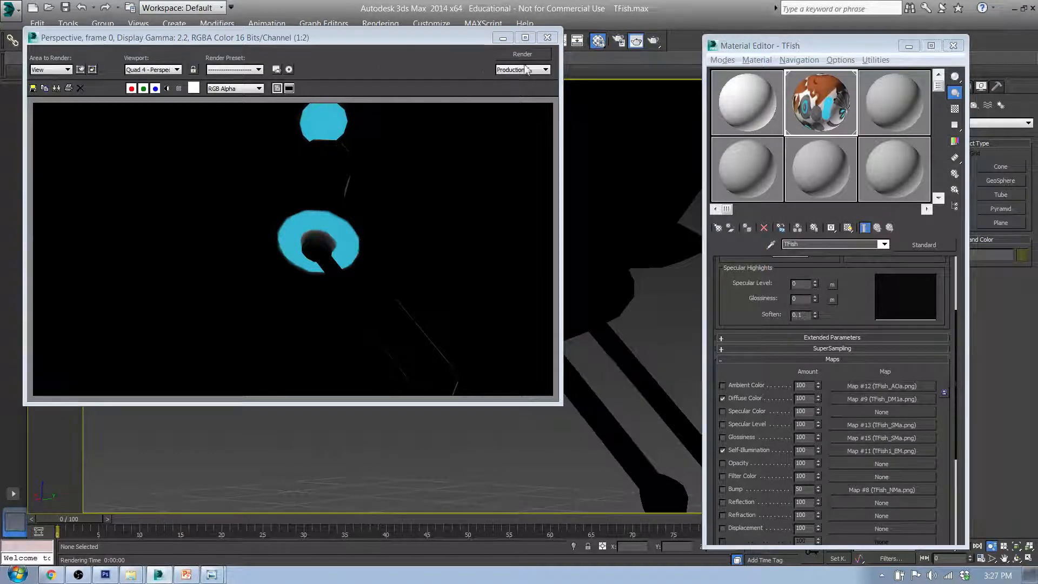
left_click(547, 37)
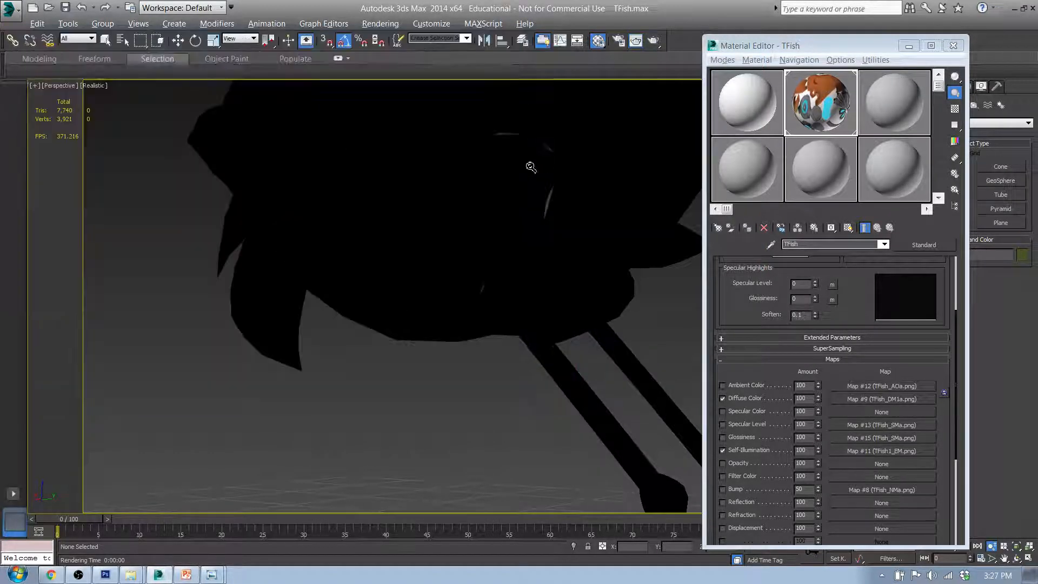
Step: Select the fish, frame its lit side and render a close-up with Diffuse Color and Self-Illumination enabled, then close the render window
left_click_drag(530, 155, 484, 213)
middle_click_drag(490, 231, 483, 282, "alt")
middle_click_drag(639, 309, 459, 331, "alt")
key("q")
left_click(394, 280)
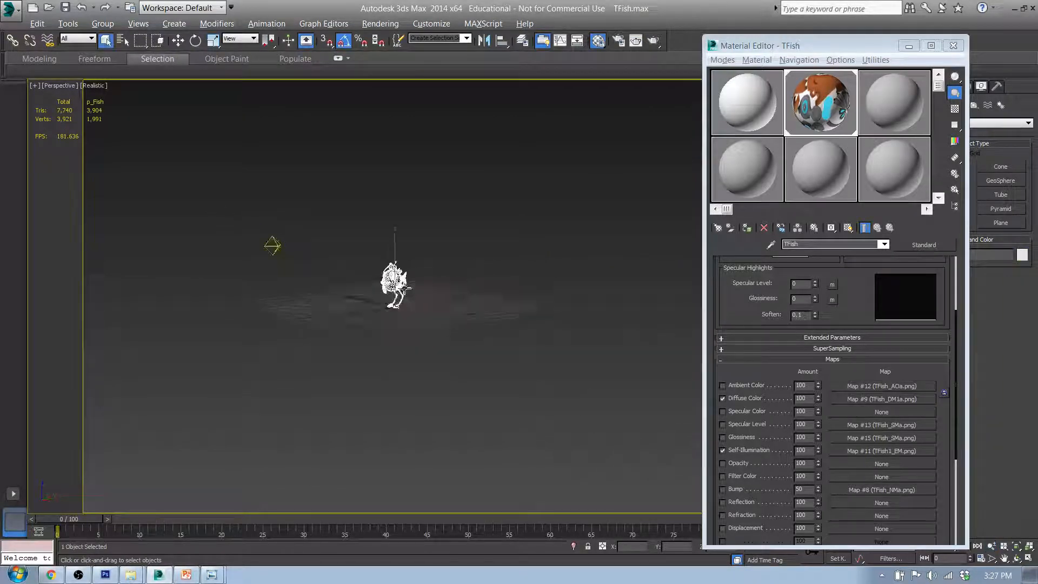
key("z")
middle_click_drag(475, 300, 522, 253, "alt")
scroll(505, 296, "up", 5)
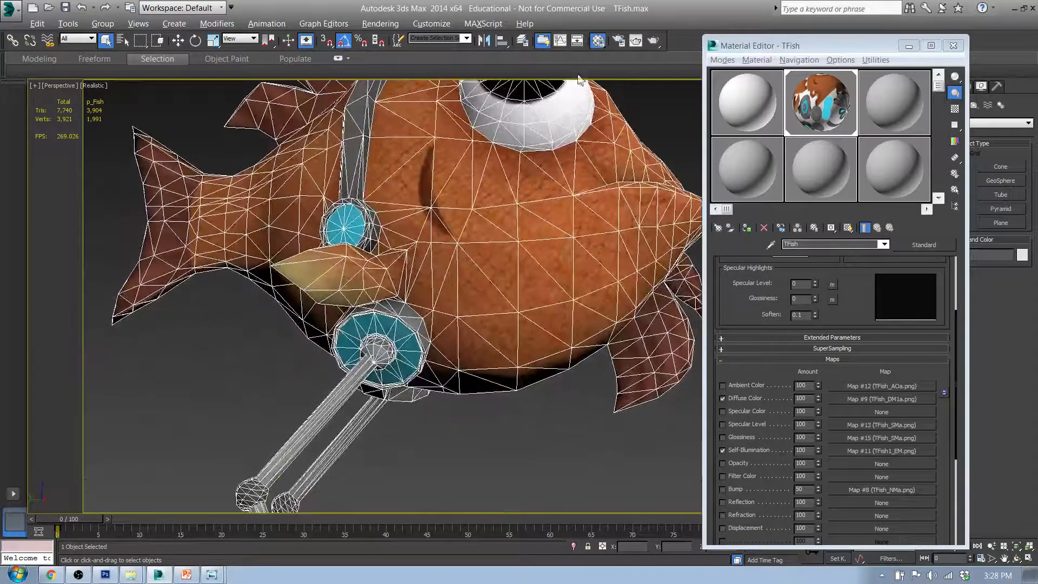
left_click(654, 40)
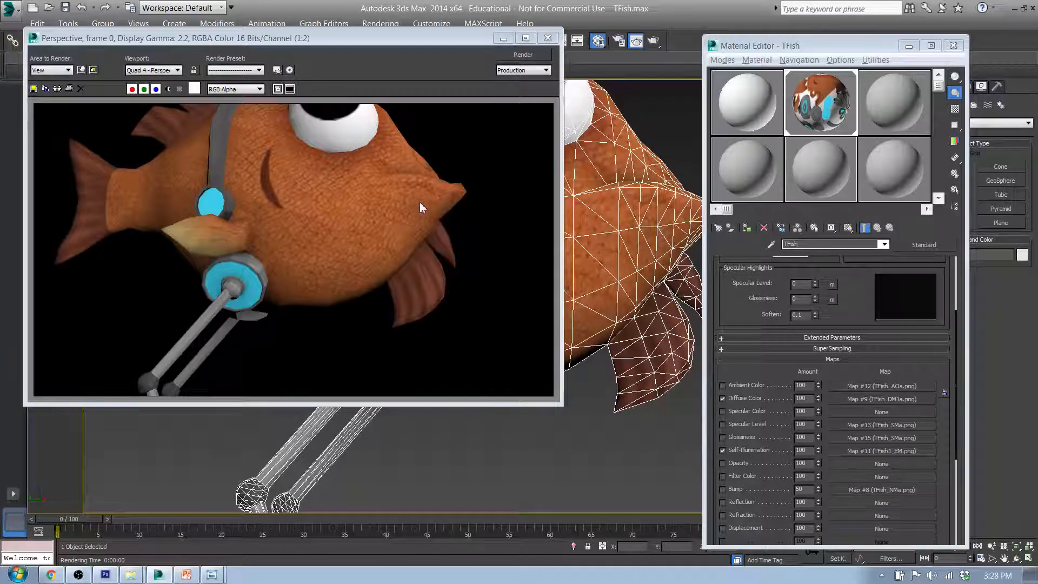
left_click(549, 39)
Step: Render the fish's dark opposite side with the Self-Illumination map enabled, then close the render window
middle_click_drag(582, 202, 383, 213, "alt")
left_click(655, 41)
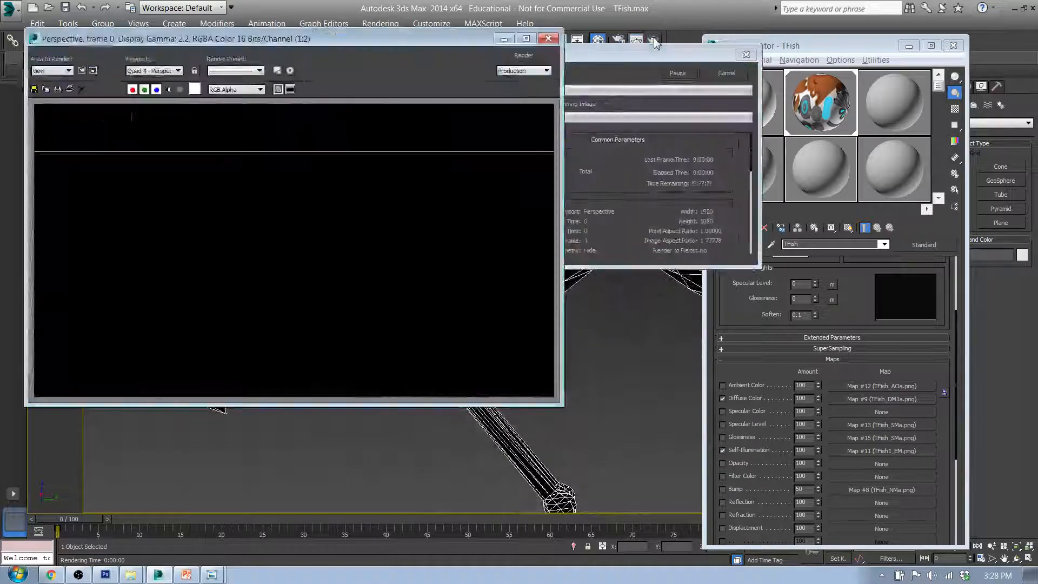
left_click(548, 39)
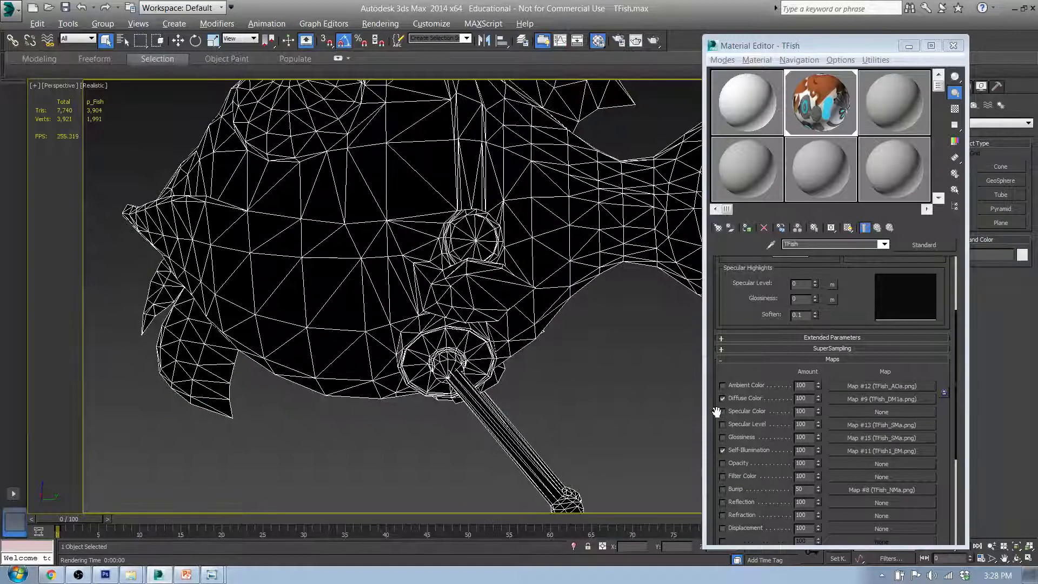
Step: Turn off the TFish material's Self-Illumination map and render a three-quarter view of the fish's face
left_click(722, 450)
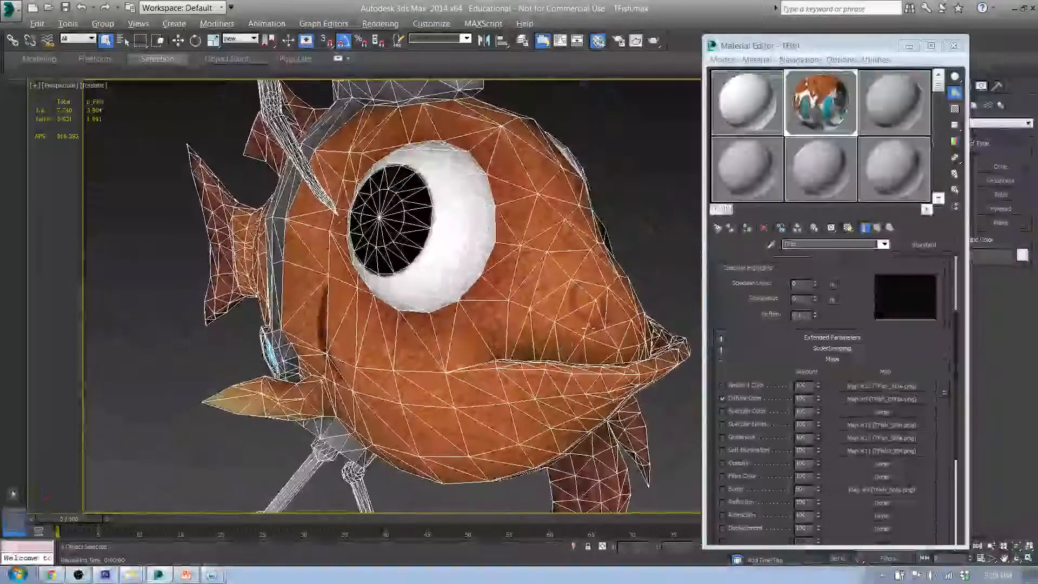
left_click(655, 41)
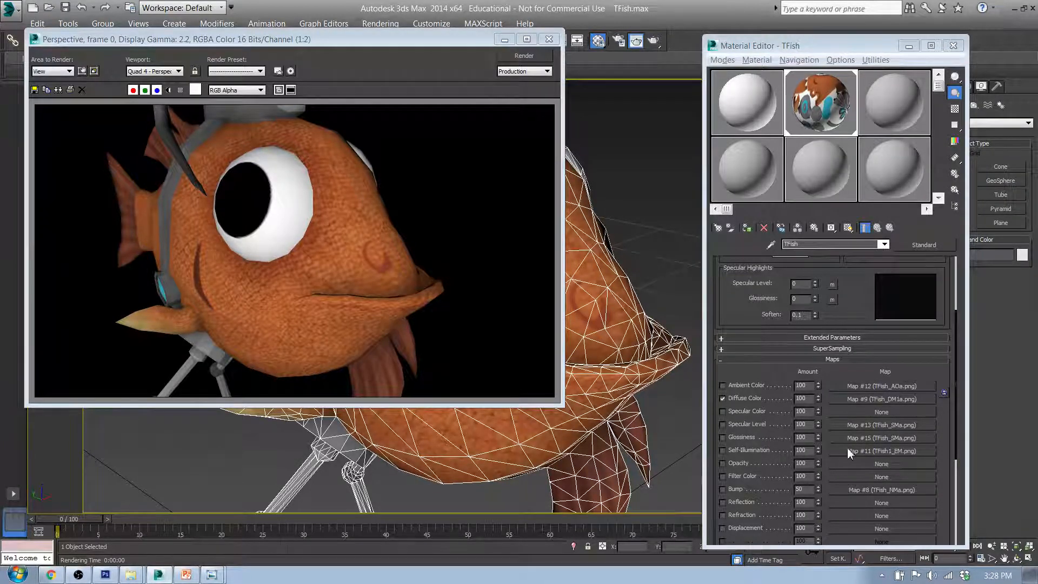
Step: Check the Self-Illumination map's bitmap settings, then duplicate TFish1_EM.png into the Opacity slot using the Copy method
left_click(868, 450)
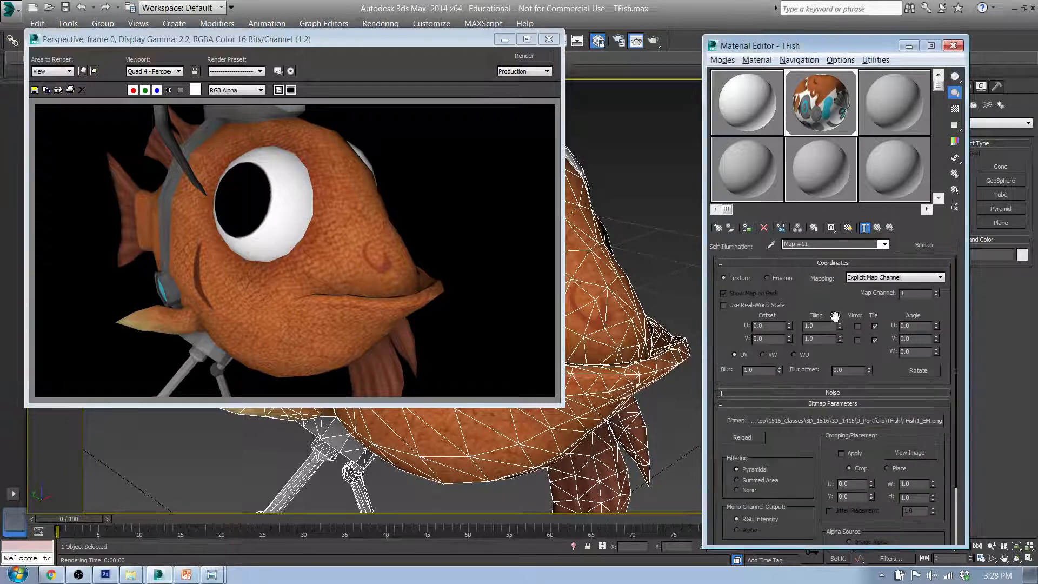
left_click(877, 227)
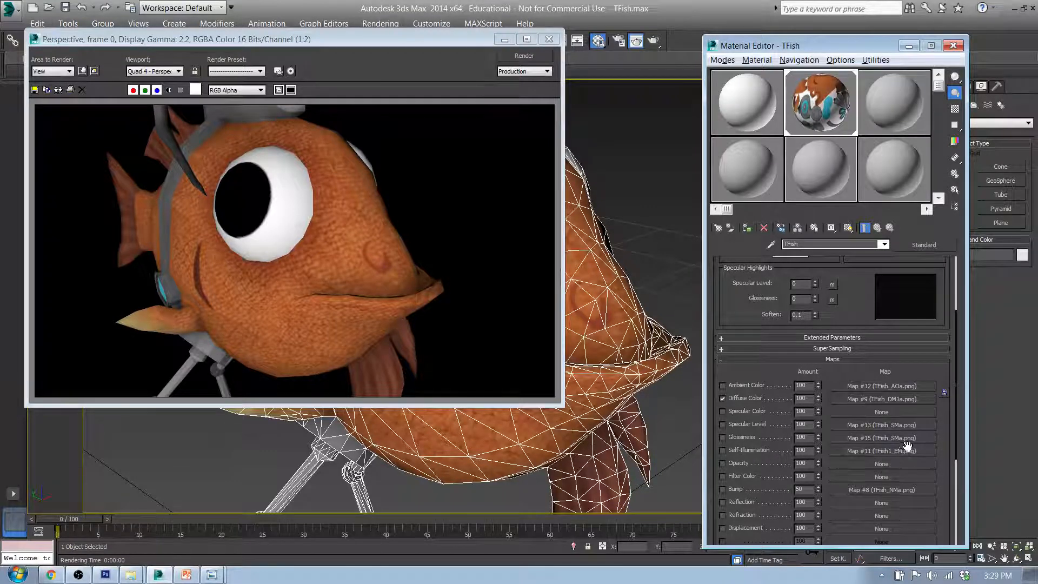
left_click_drag(902, 452, 899, 466)
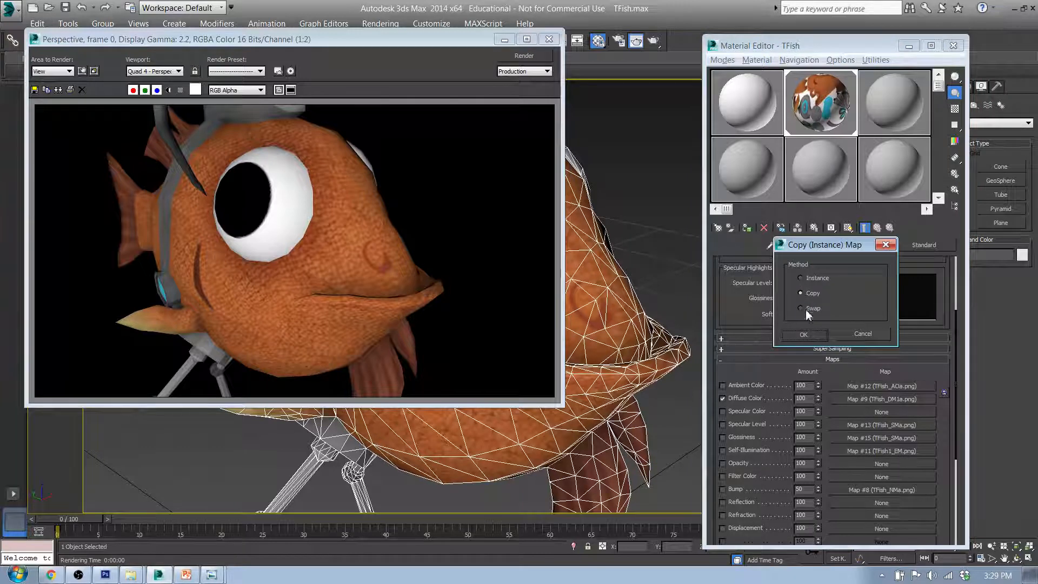
left_click(810, 339)
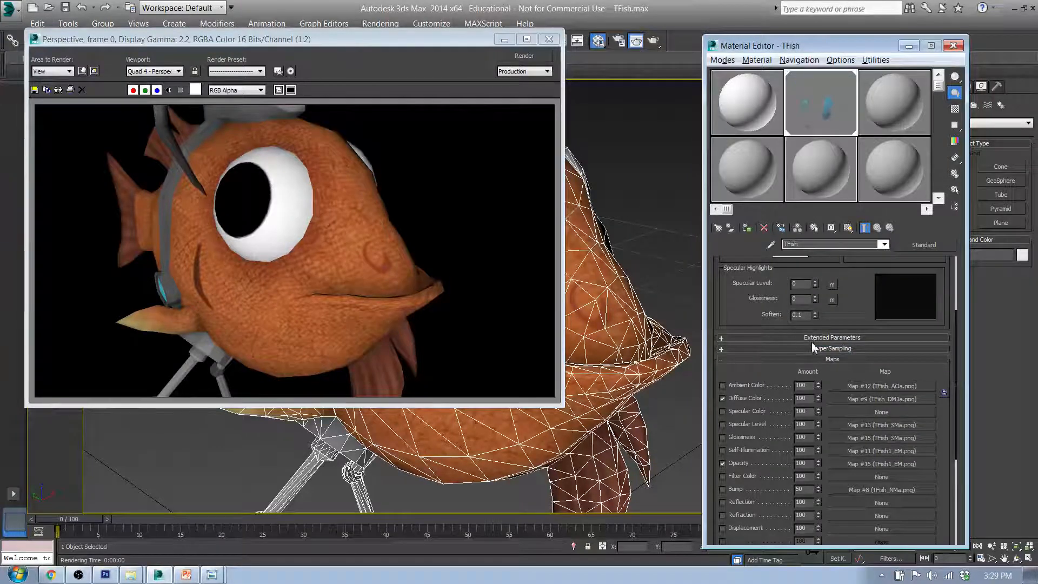
Step: Render a side view of the fish's discs with TFish1_EM.png controlling Opacity
left_click(310, 254)
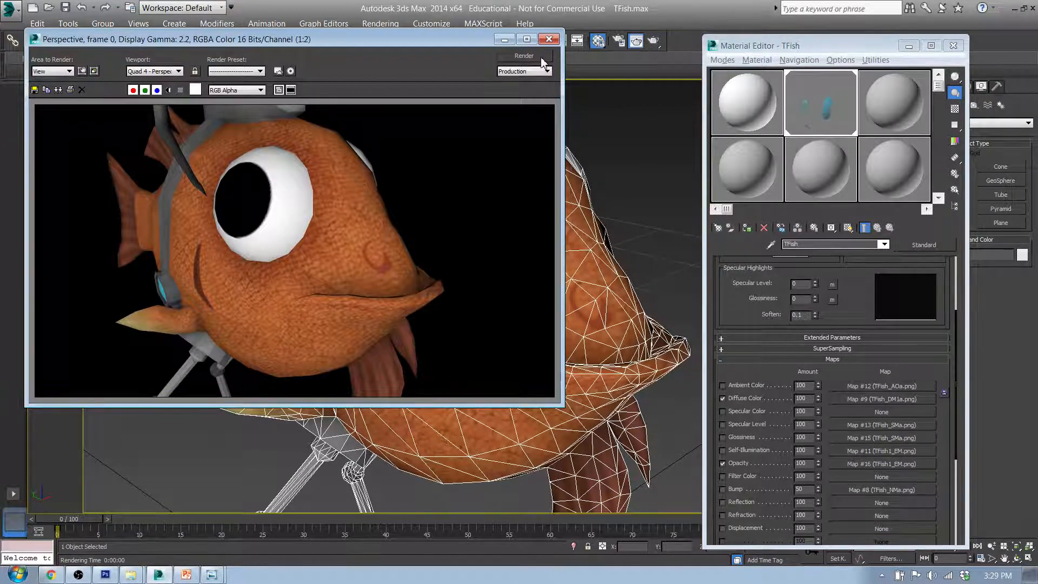
middle_click_drag(599, 303, 555, 441, "alt")
left_click(522, 56)
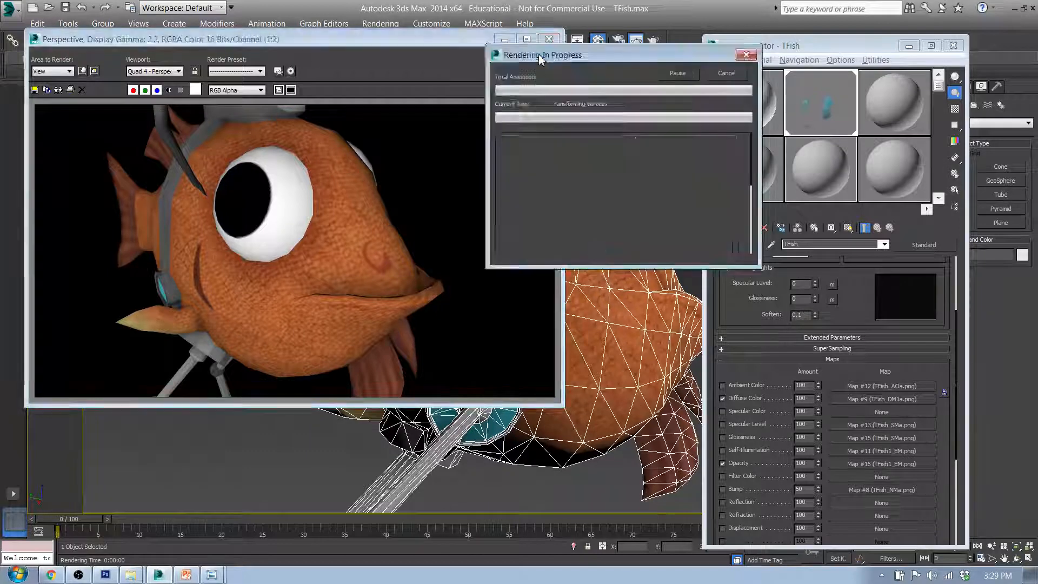
Step: Render the fish from below, with both feet and discs in view, using the TFish1_EM.png Opacity map
middle_click_drag(630, 233, 492, 283, "alt")
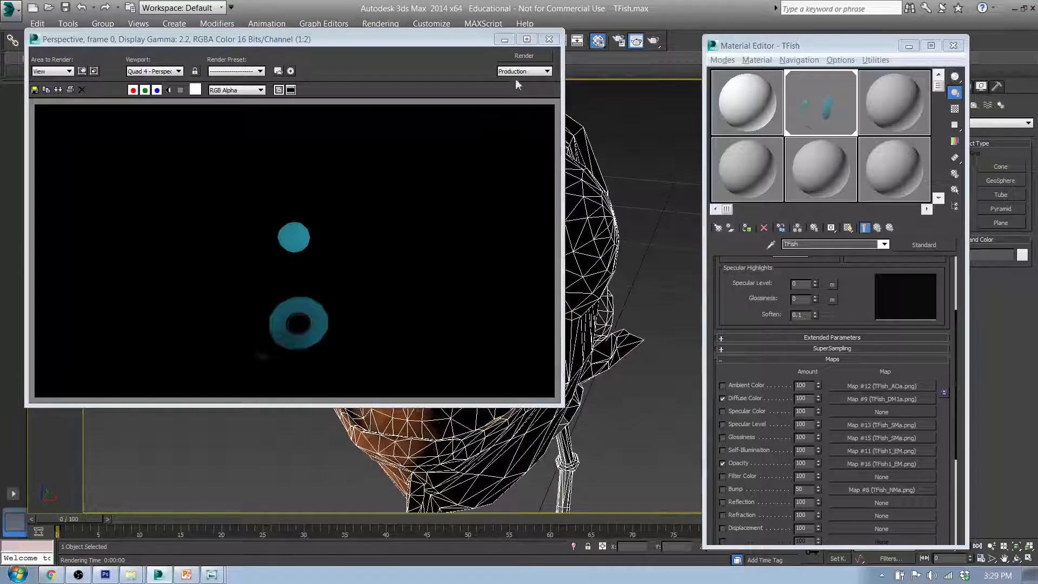
middle_click_drag(635, 286, 634, 164, "alt")
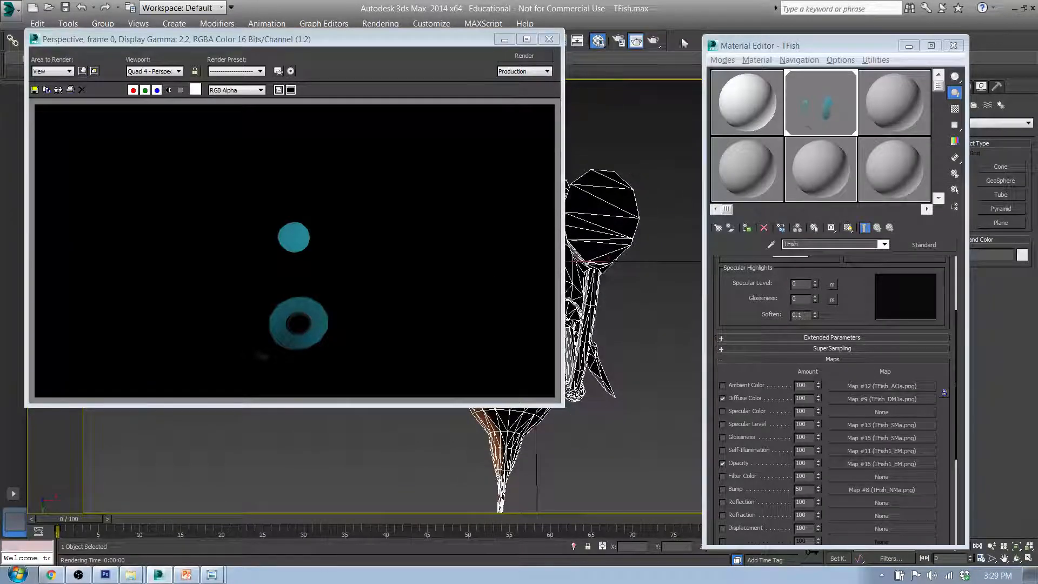
left_click_drag(478, 39, 487, 415)
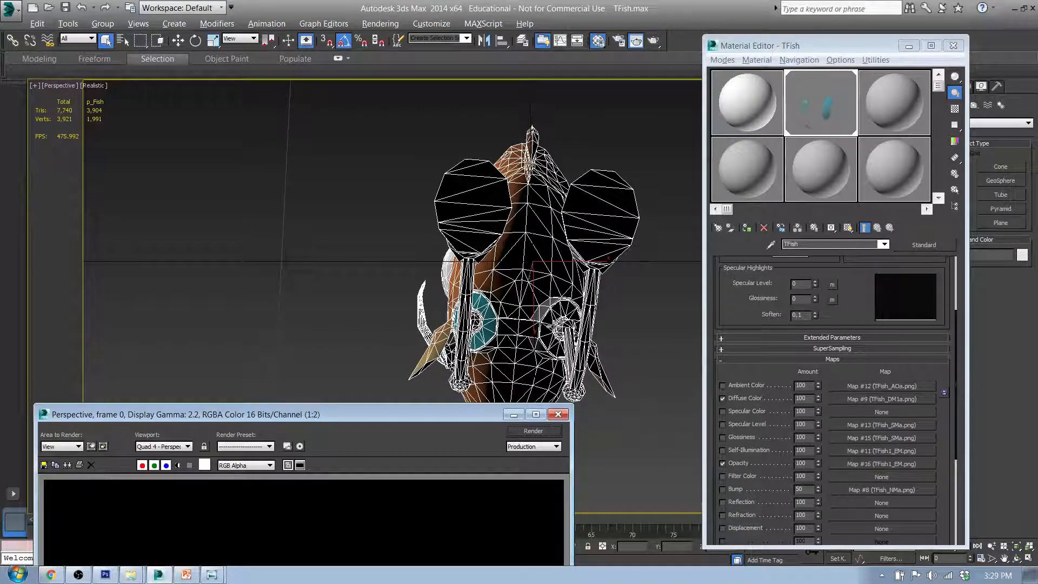
left_click_drag(460, 417, 450, 104)
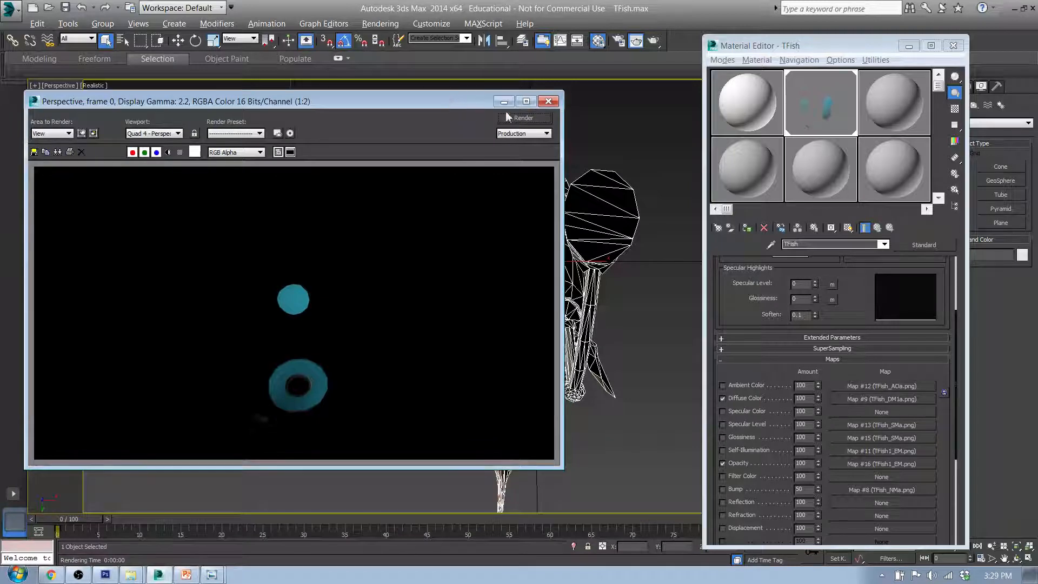
left_click(524, 119)
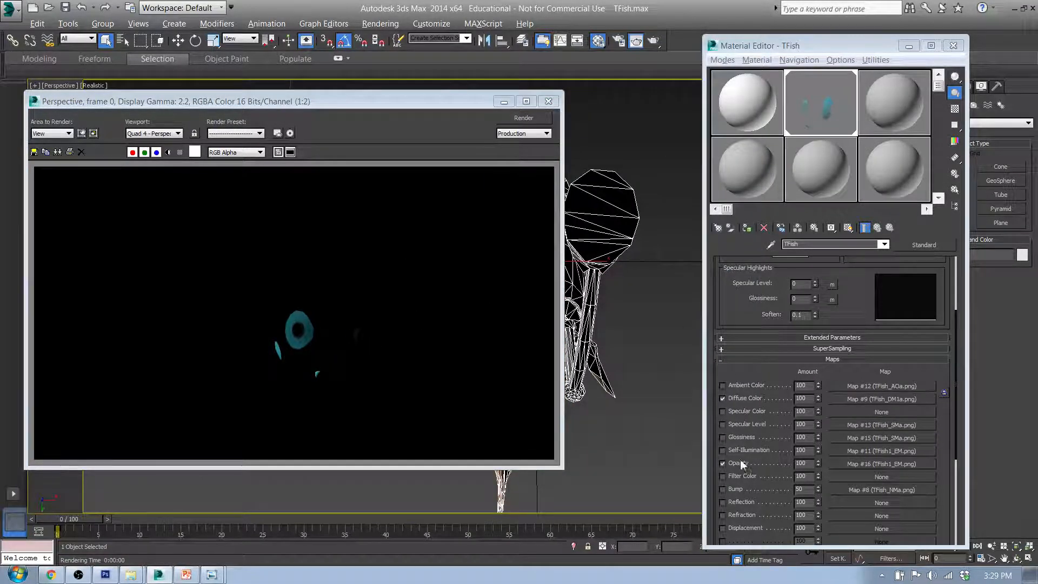
Step: Enable the Self-Illumination map alongside the Opacity map and re-render the same view
left_click(722, 450)
left_click(522, 117)
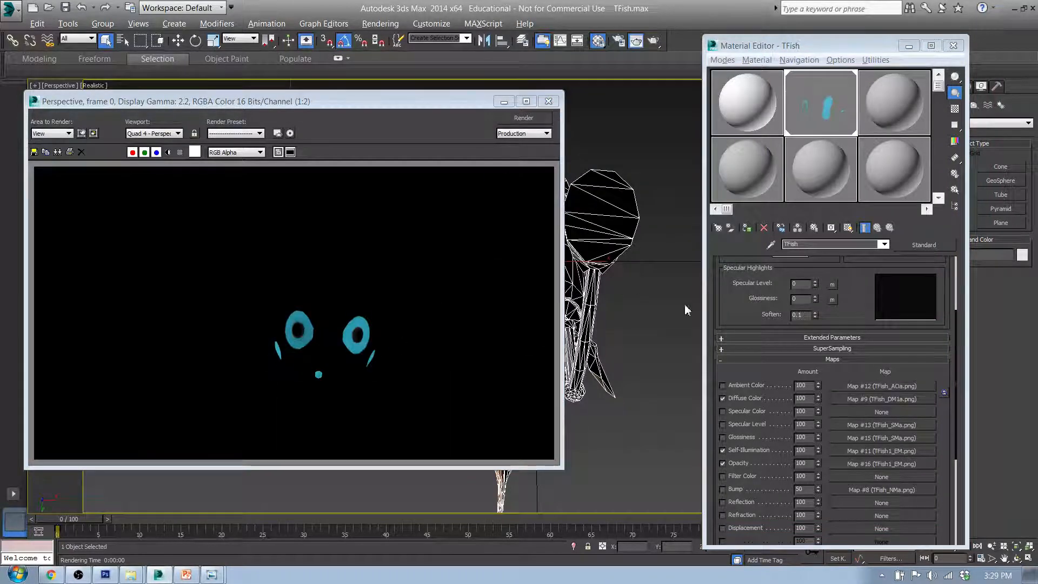
Step: Clear the TFish1_EM.png map from the Opacity slot and re-render the fish
left_click(722, 464)
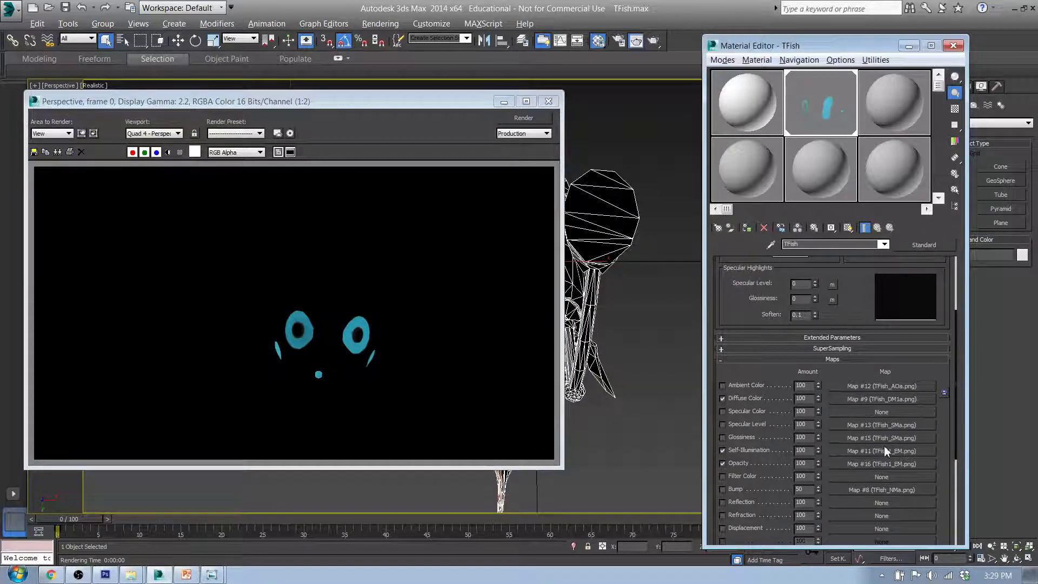
right_click(885, 464)
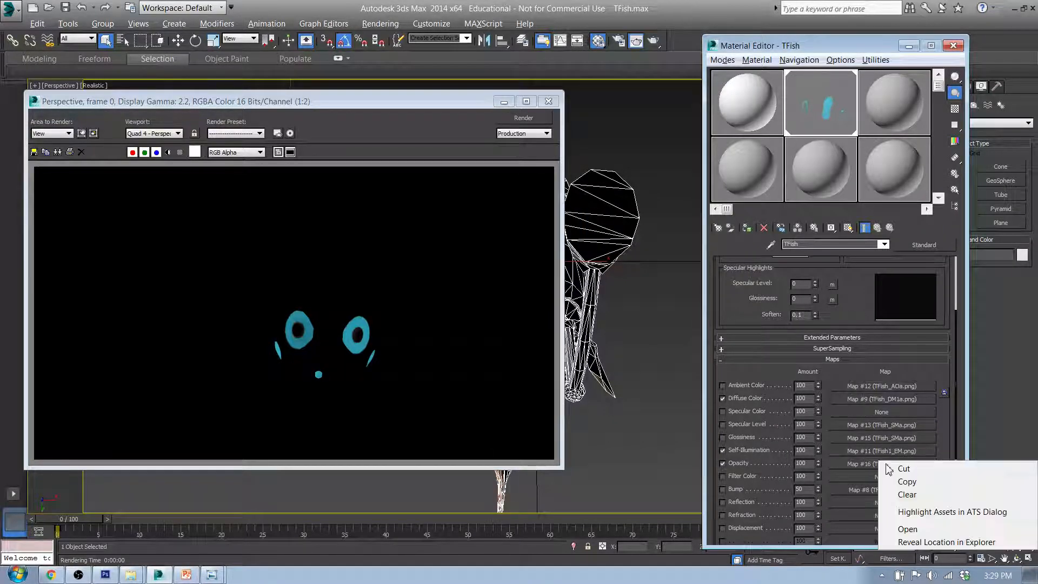
left_click(914, 497)
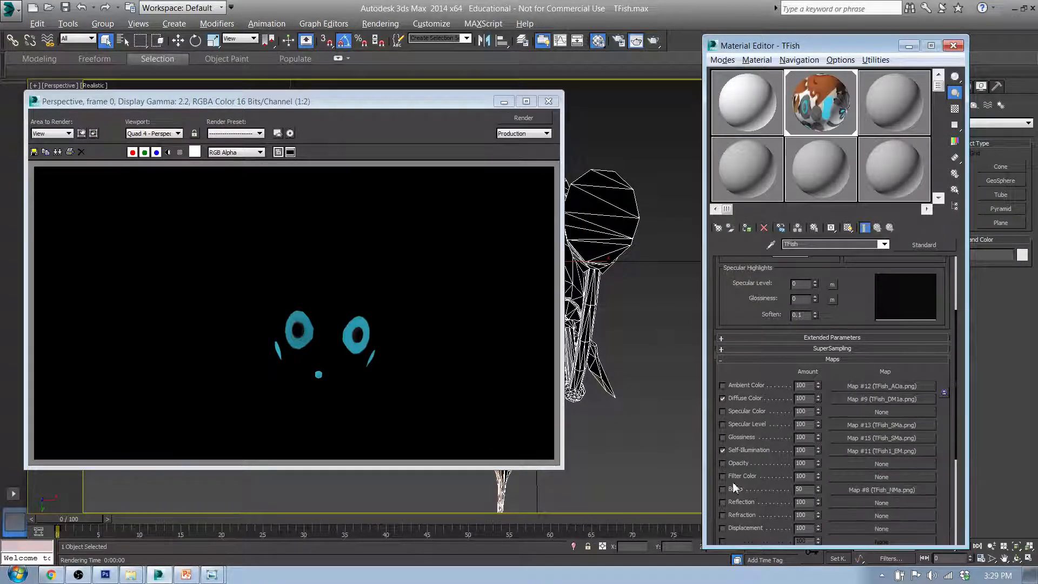
left_click(523, 120)
Step: Check the Glossiness map's settings, then duplicate the Specular Level map TFish_SMa.png into the Opacity slot using the Copy method
scroll(626, 208, "up", 4)
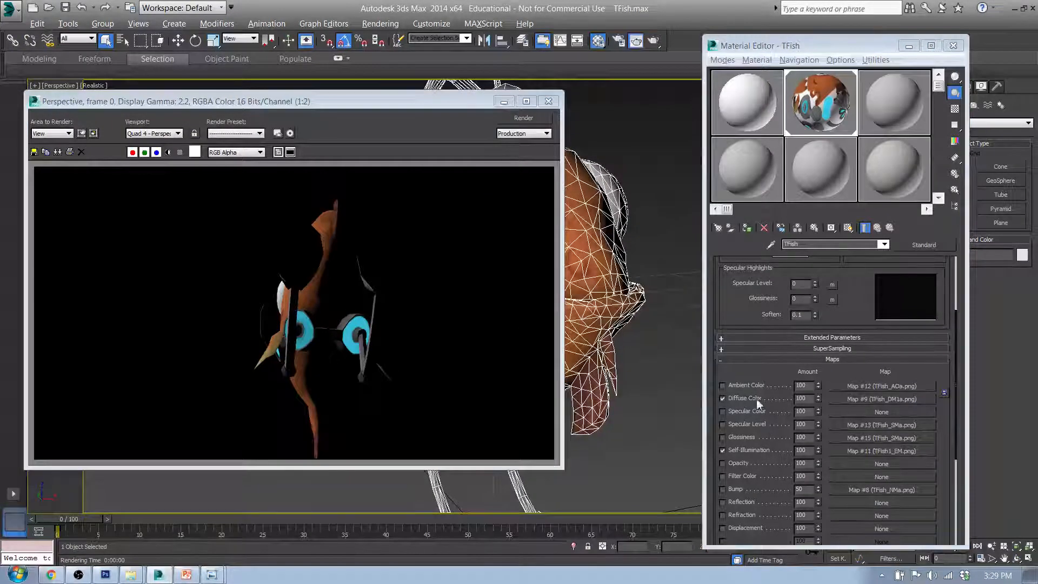
left_click(899, 437)
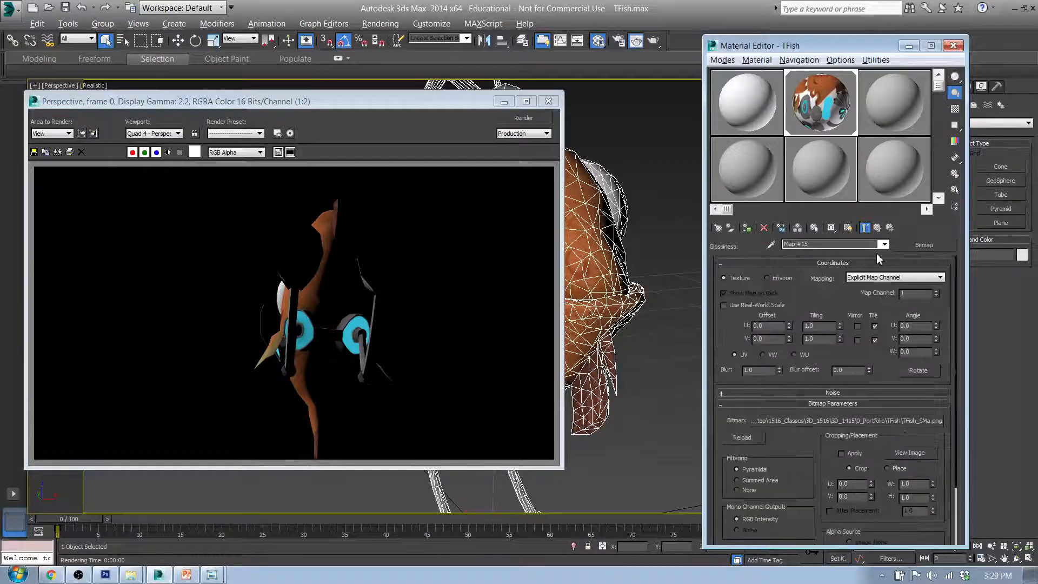
left_click(876, 227)
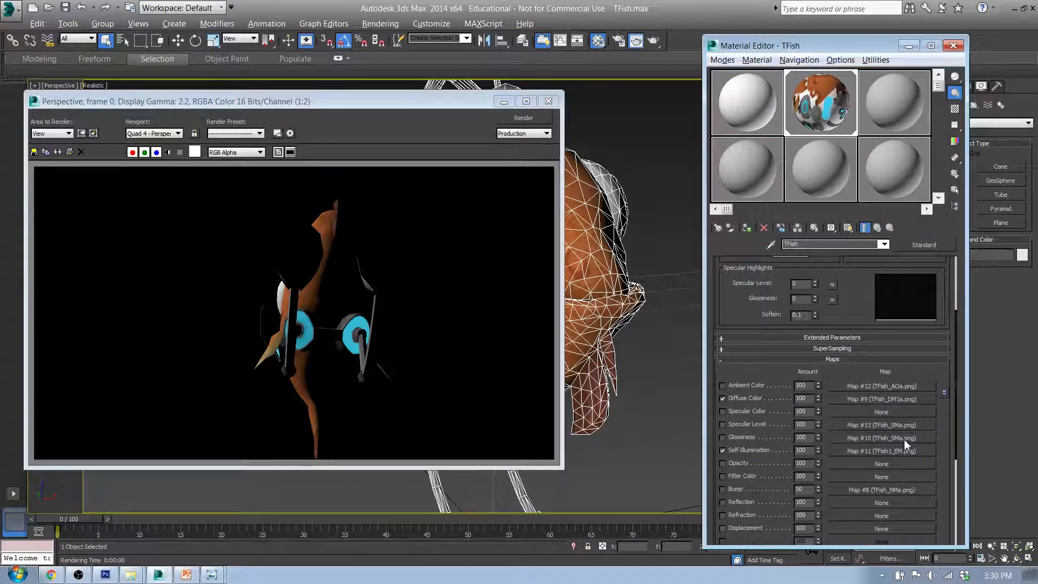
left_click_drag(908, 425, 903, 462)
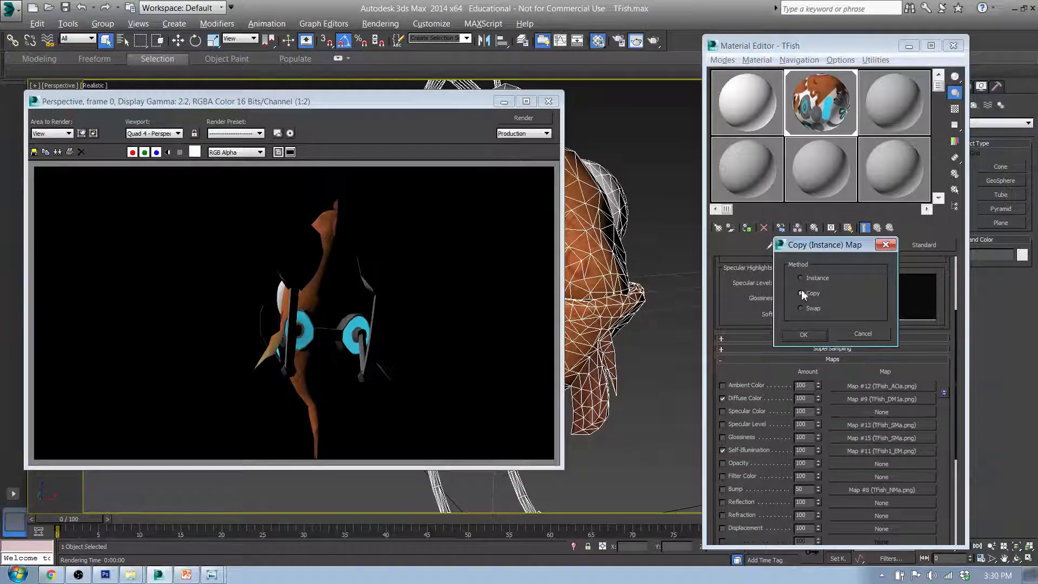
left_click(807, 334)
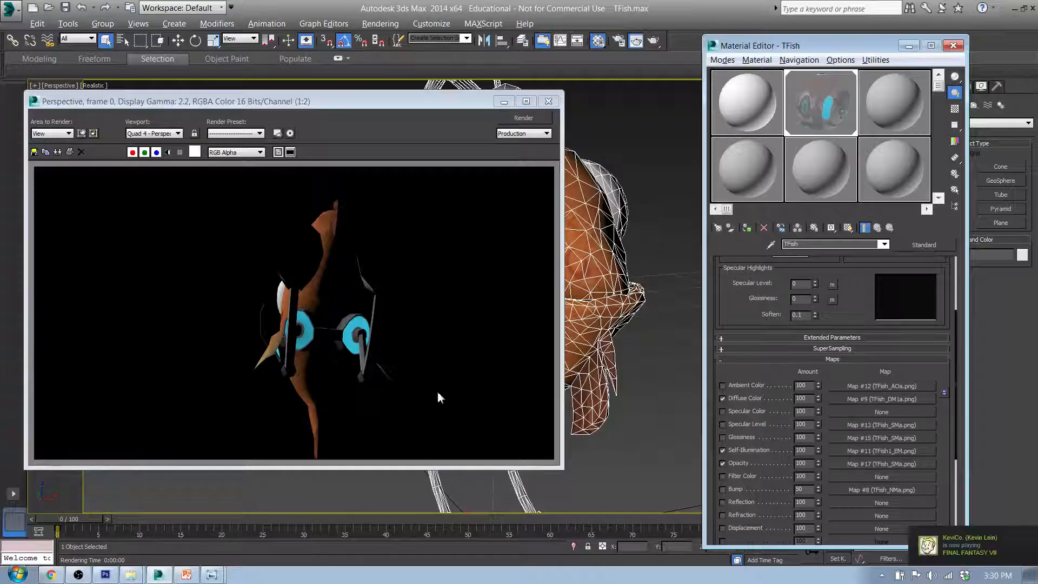
Step: Switch to Windows Explorer and look through the texture files in the YouTube Files folder
left_click(131, 580)
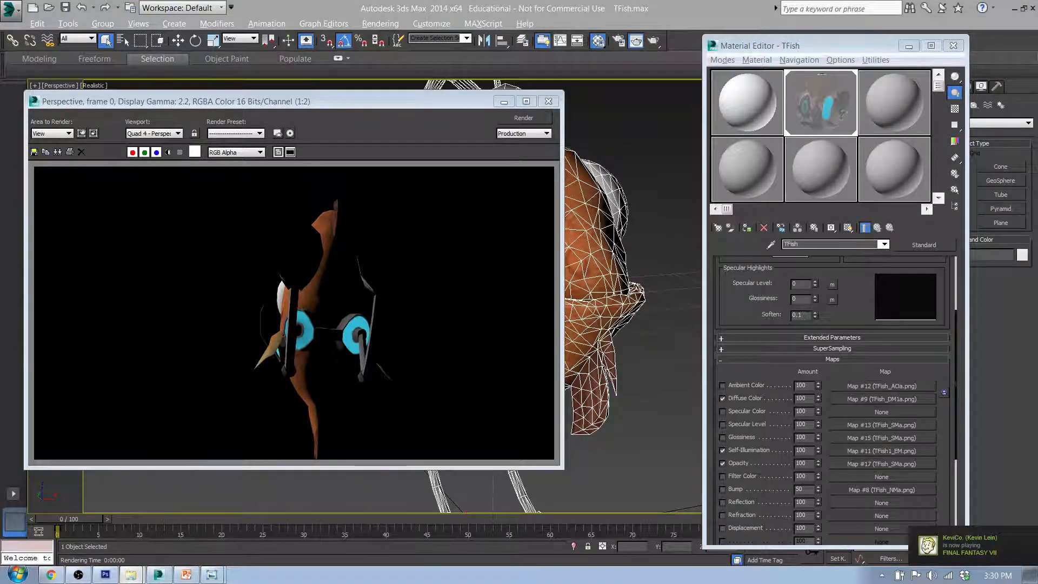
left_click_drag(0, 86, 522, 40)
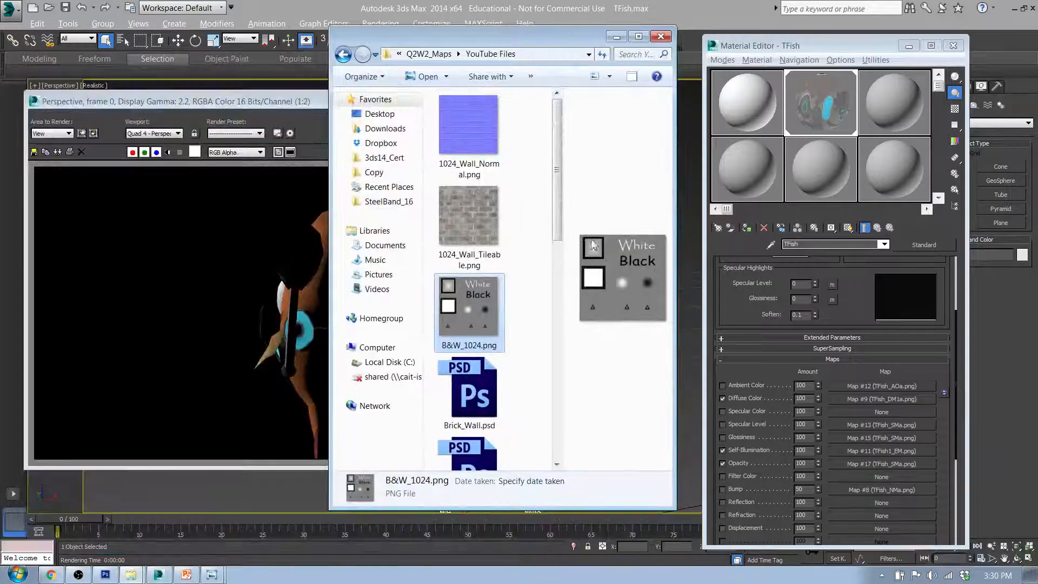
left_click_drag(557, 162, 566, 373)
left_click_drag(558, 27, 0, 70)
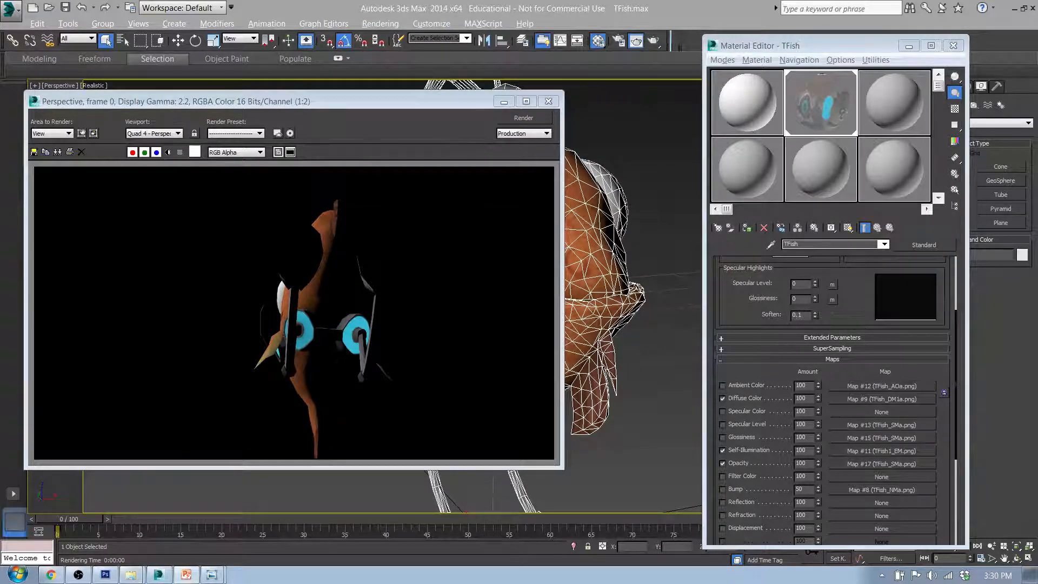
Step: Switch to the Q2W2.pptx presentation in PowerPoint, examine the fish's maps on slide 6, then return to 3ds Max
left_click_drag(0, 33, 576, 22)
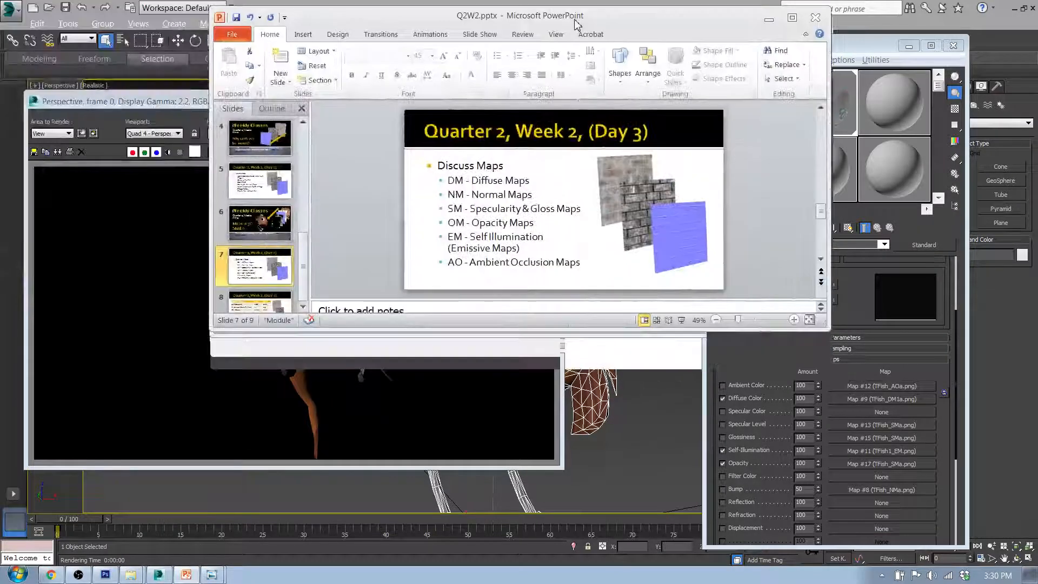
double_click(575, 21)
left_click(93, 297)
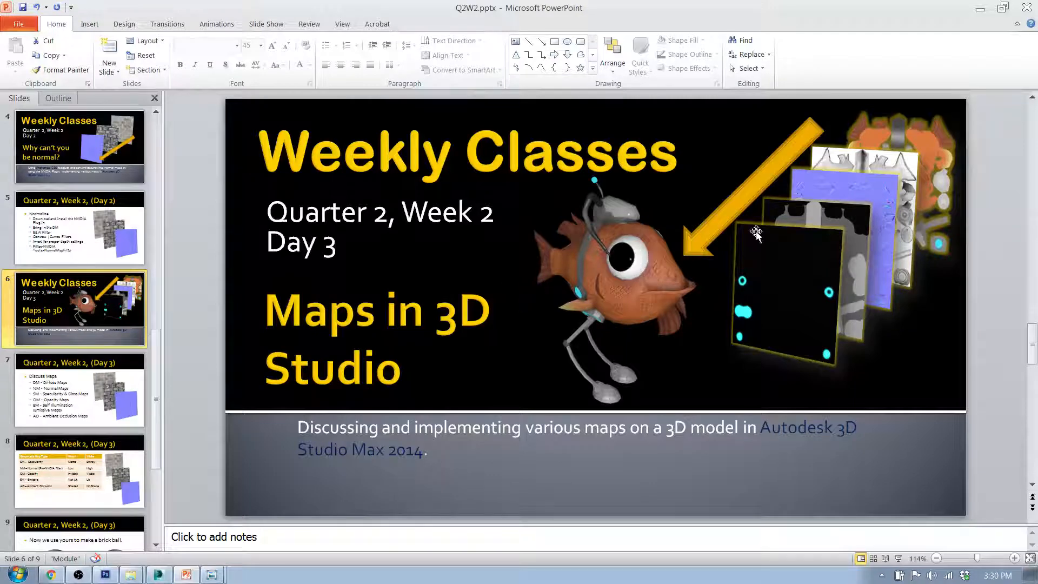
left_click(981, 10)
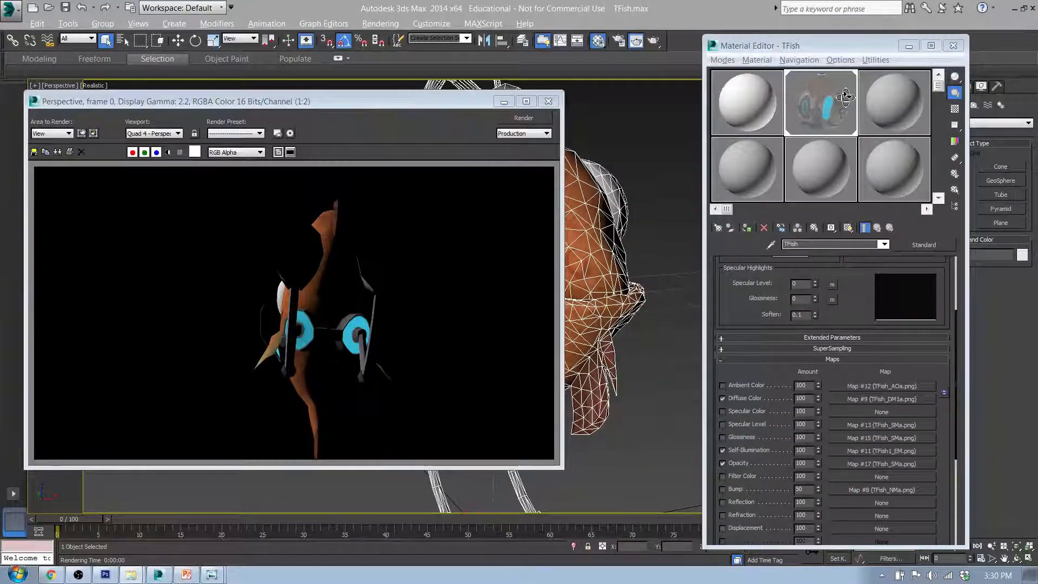
Step: Render a three-quarter front view of the fish with TFish_SMa.png controlling Opacity
left_click(525, 118)
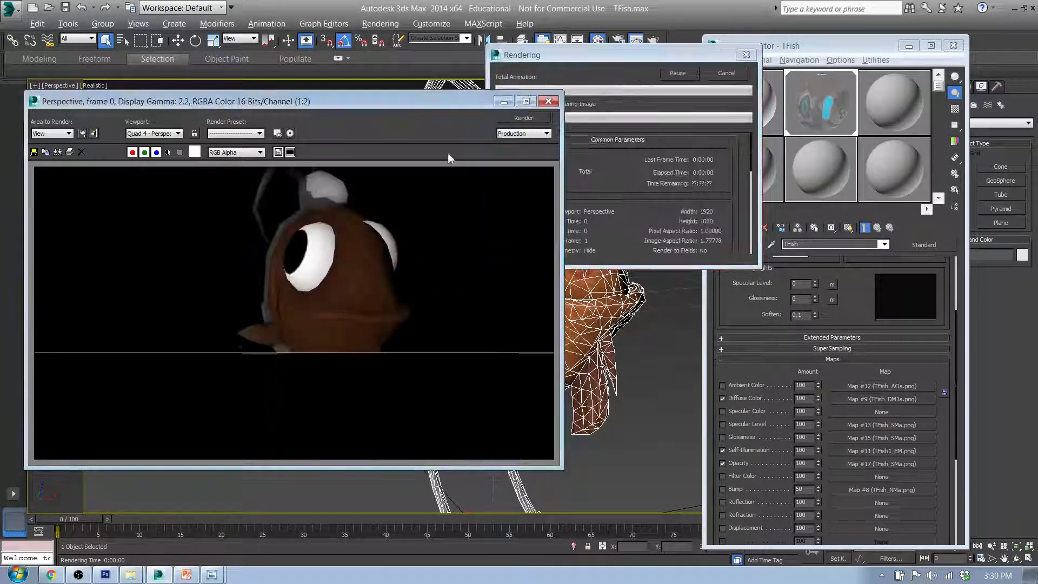
middle_click_drag(577, 273, 643, 339, "alt")
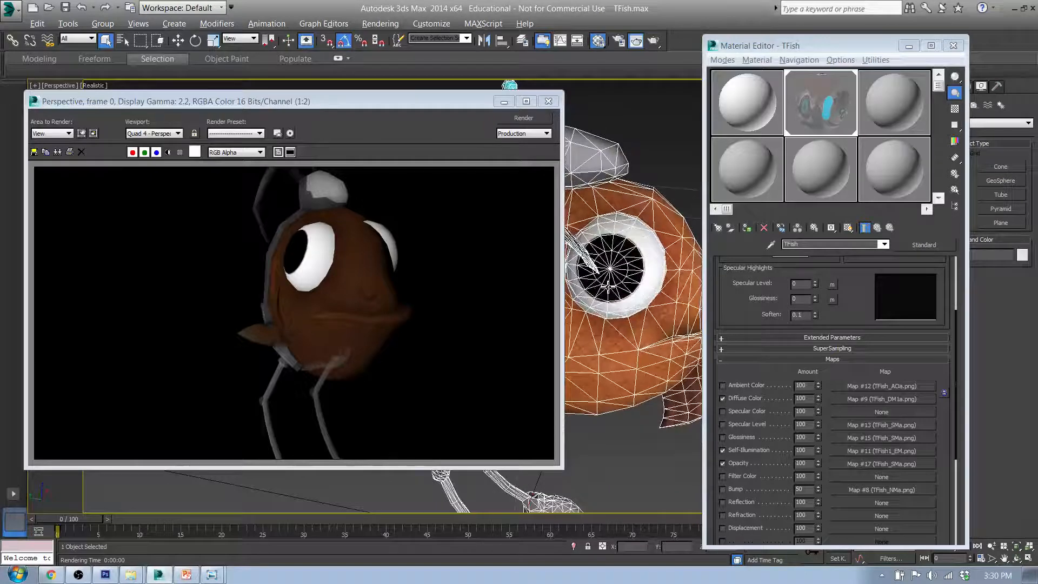
Step: Render the fish from the side and close up on its tail fin with the Opacity map active, then close the rendered frame
left_click(528, 118)
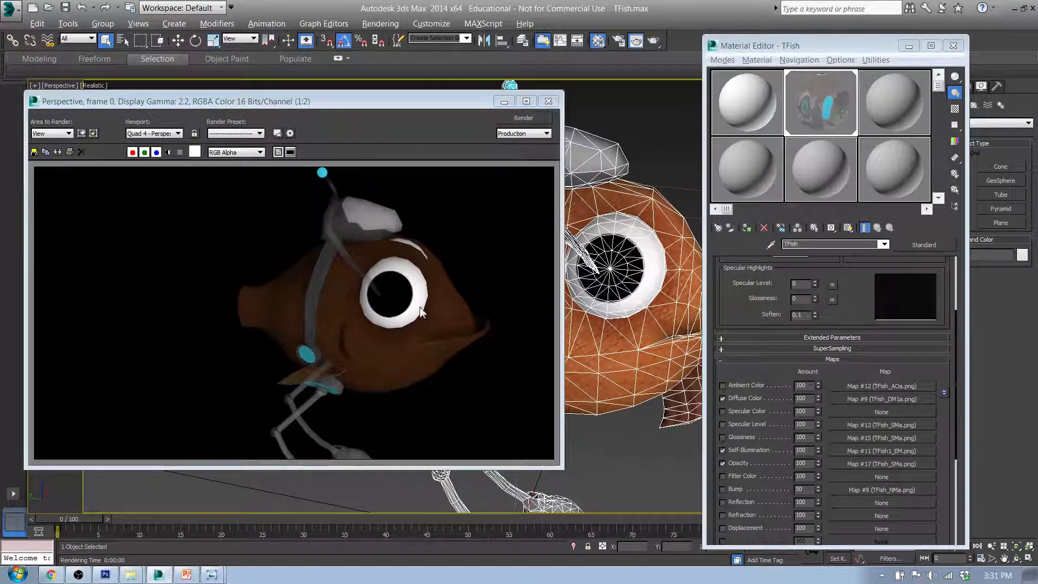
middle_click_drag(622, 372, 830, 299, "alt")
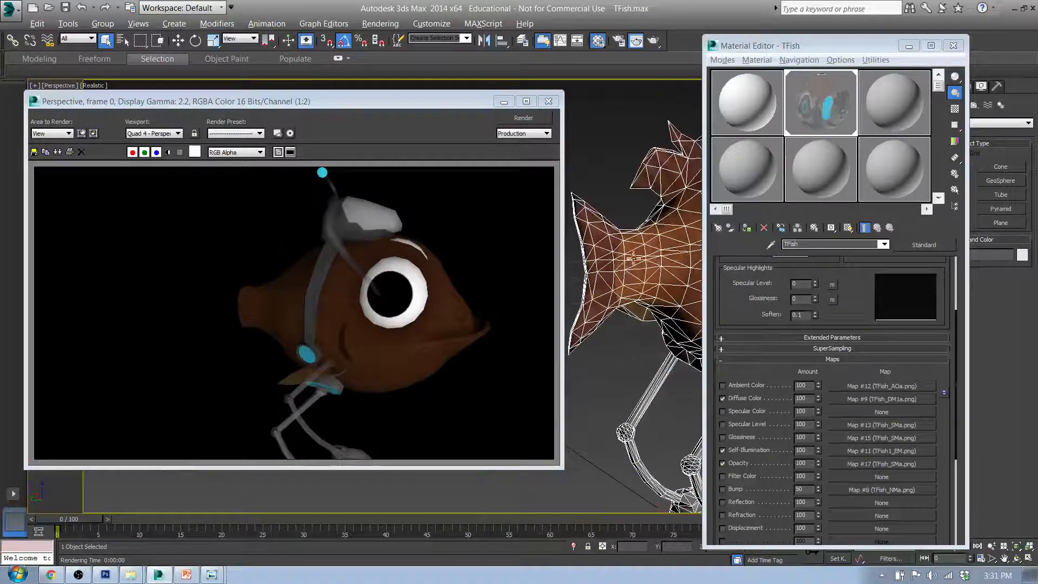
scroll(652, 260, "up", 2)
scroll(633, 244, "up", 2)
scroll(633, 245, "up", 2)
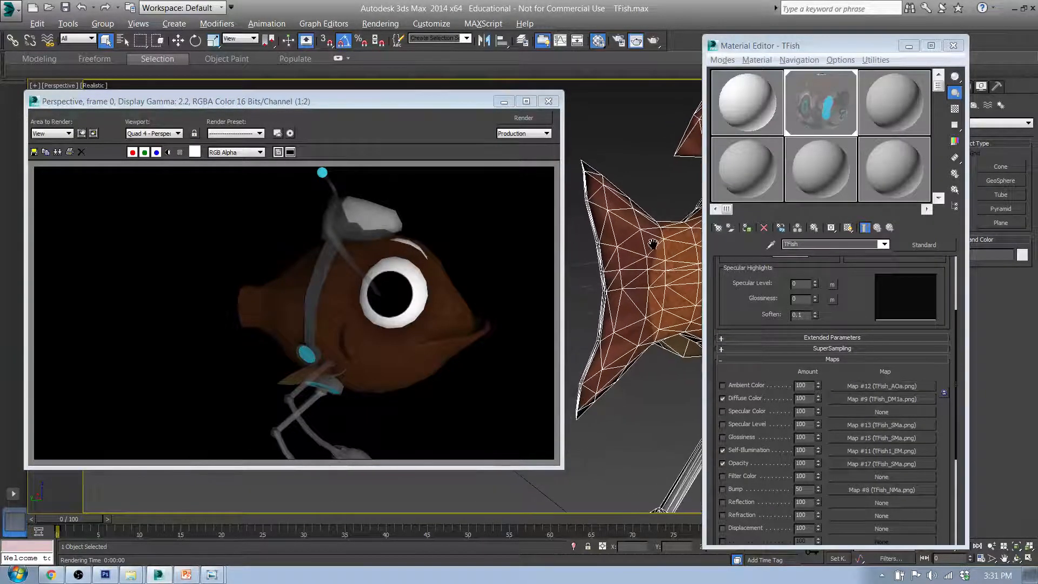
left_click(654, 41)
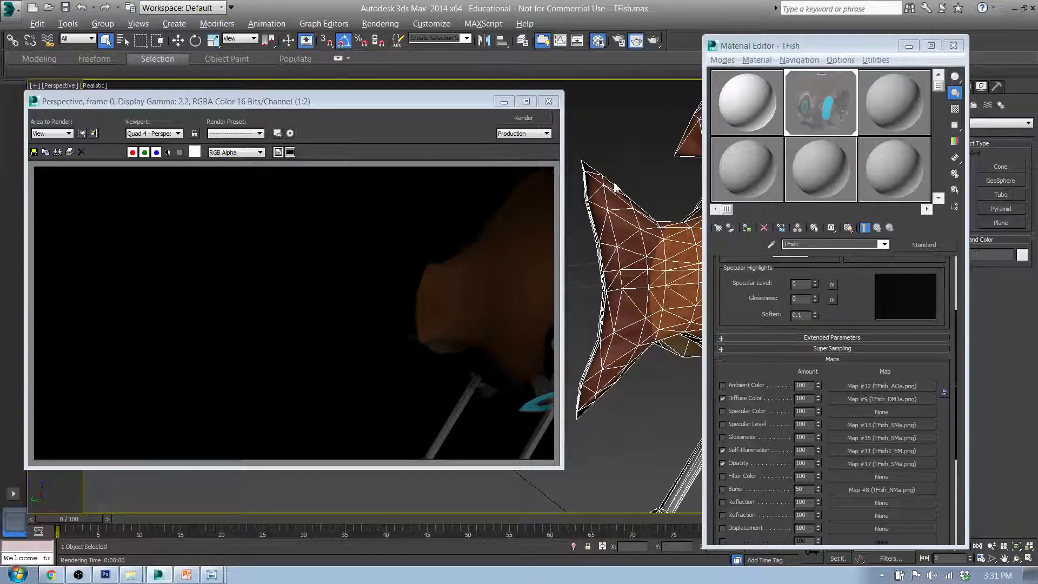
left_click(549, 102)
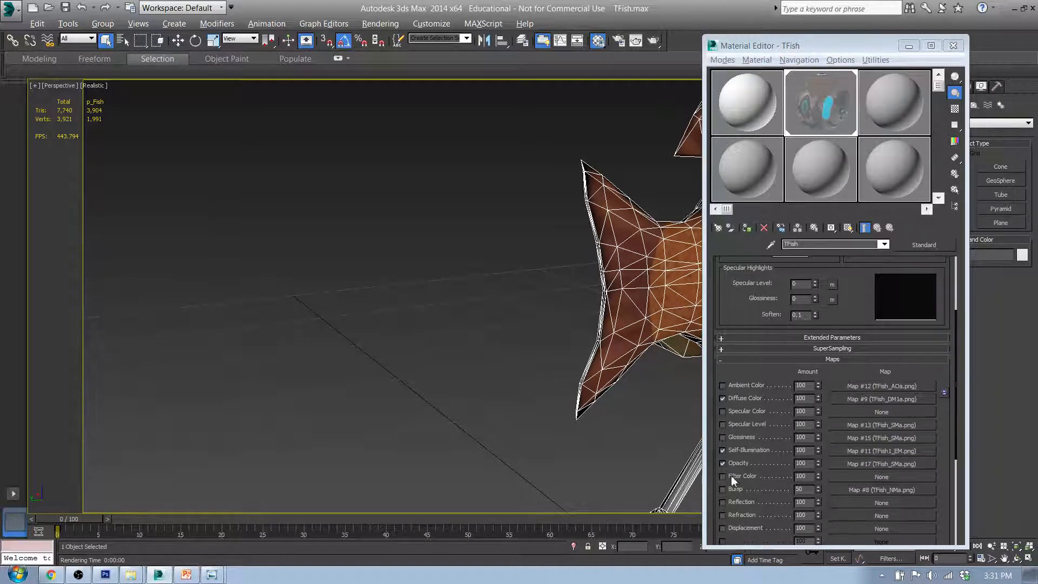
Step: Close the TFish material's editor and preview 1024_Wall_Normal.png and 1024_Wall_Tileable.png in the YouTube Files folder
left_click_drag(955, 436, 957, 489)
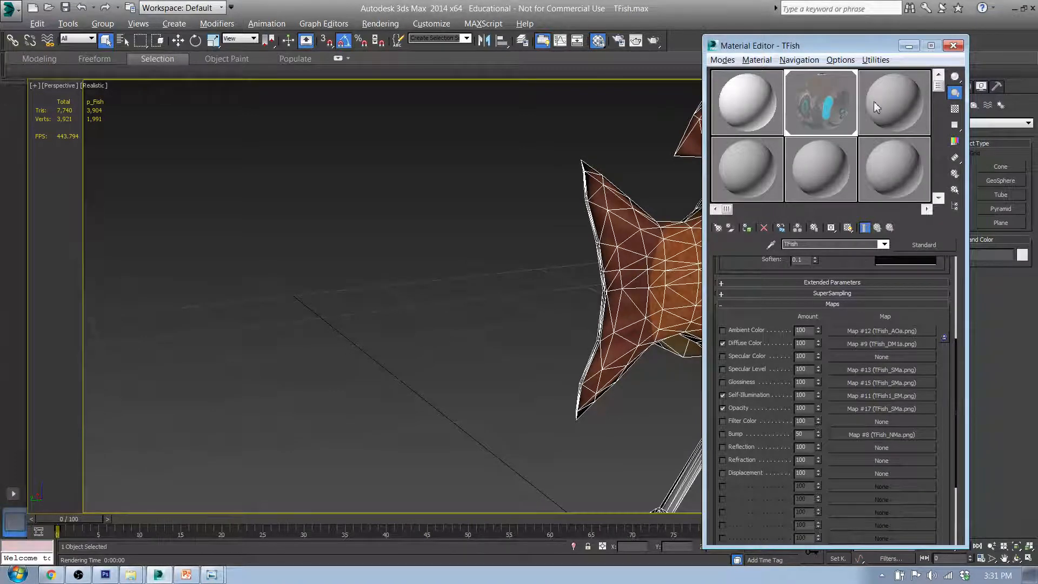
left_click(950, 46)
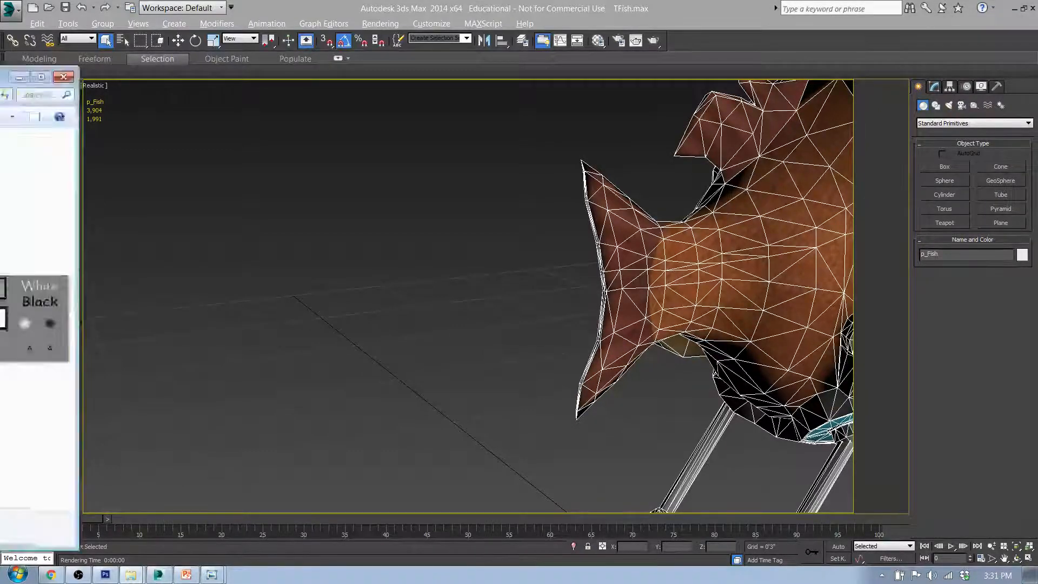
left_click(498, 158)
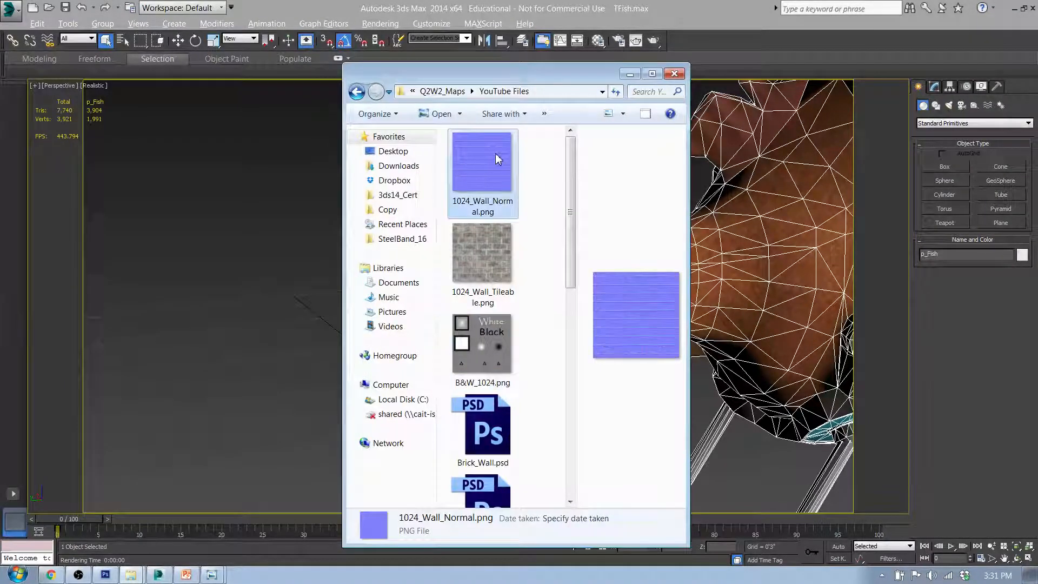
left_click(485, 276)
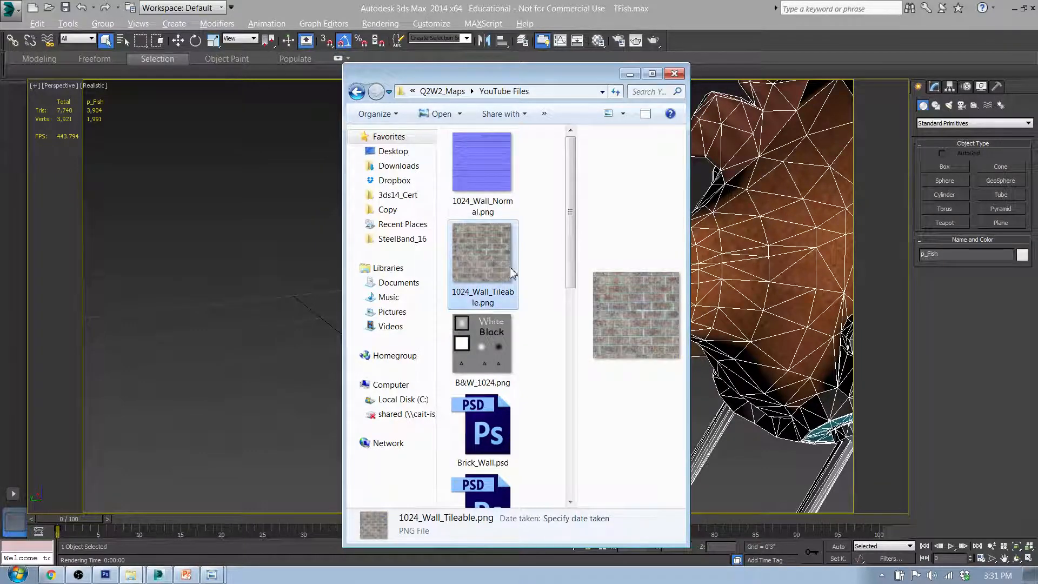
left_click_drag(537, 185, 539, 253)
left_click_drag(558, 76, 0, 98)
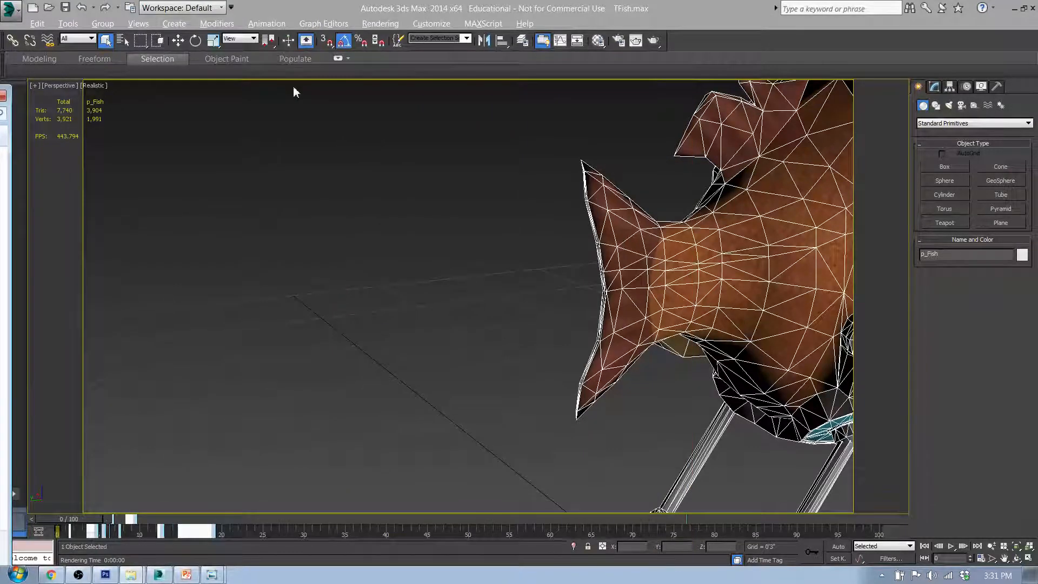
Step: Start a new scene without saving the changes to TFish.max, then reset to the default startup scene
left_click(11, 11)
left_click(47, 44)
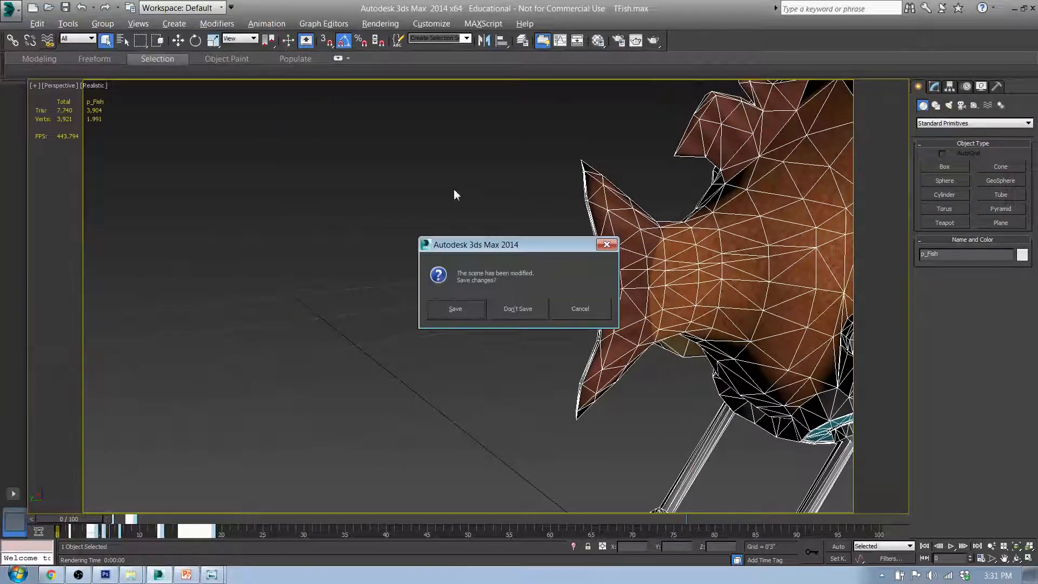
left_click(518, 309)
left_click(11, 11)
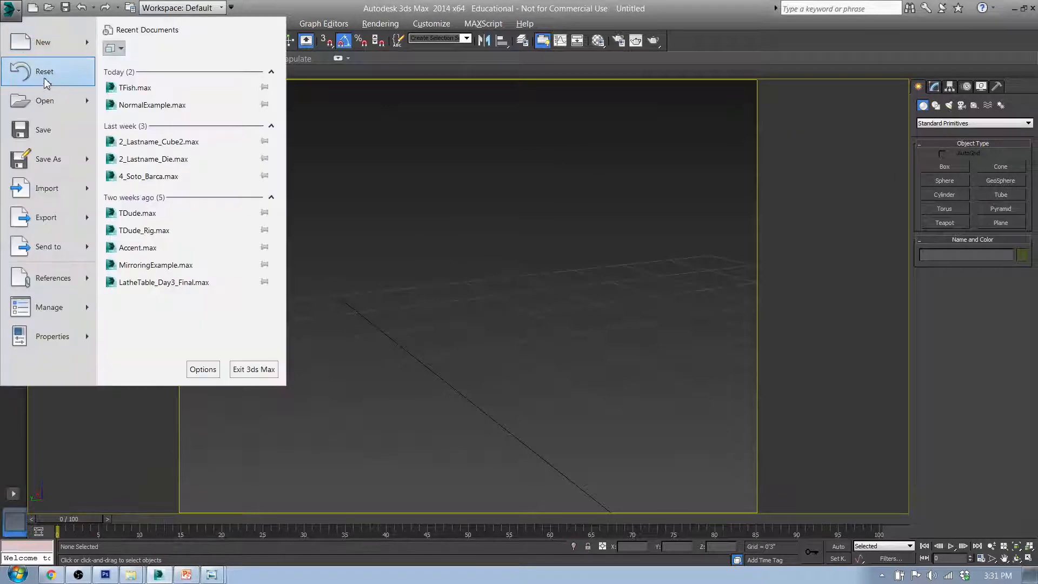
left_click(46, 78)
left_click(484, 312)
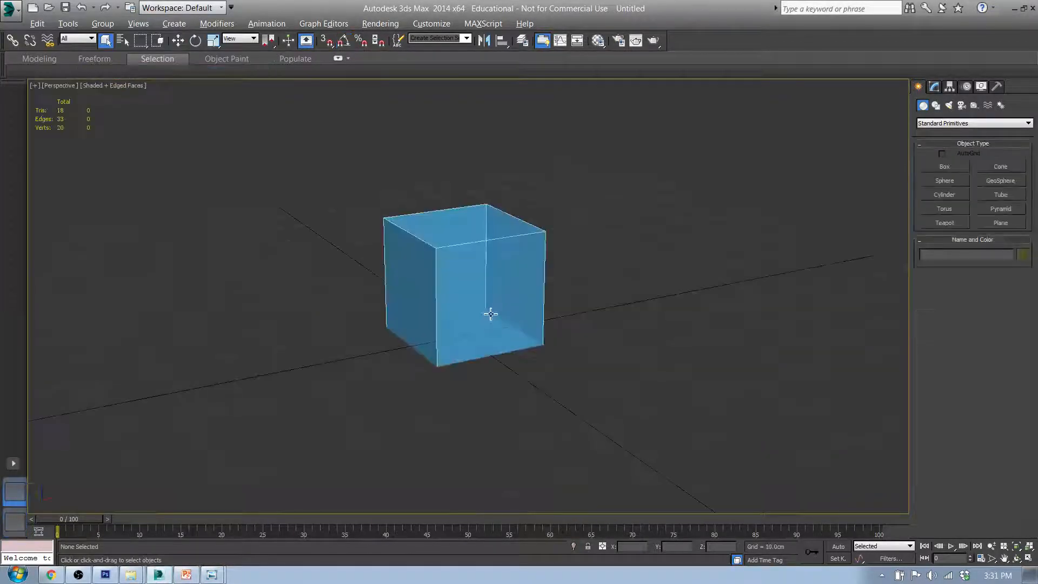
Step: Load 1024_Wall_Tileable.png from the YouTube Files folder into the first sample slot of the Material Editor
scroll(508, 271, "up", 4)
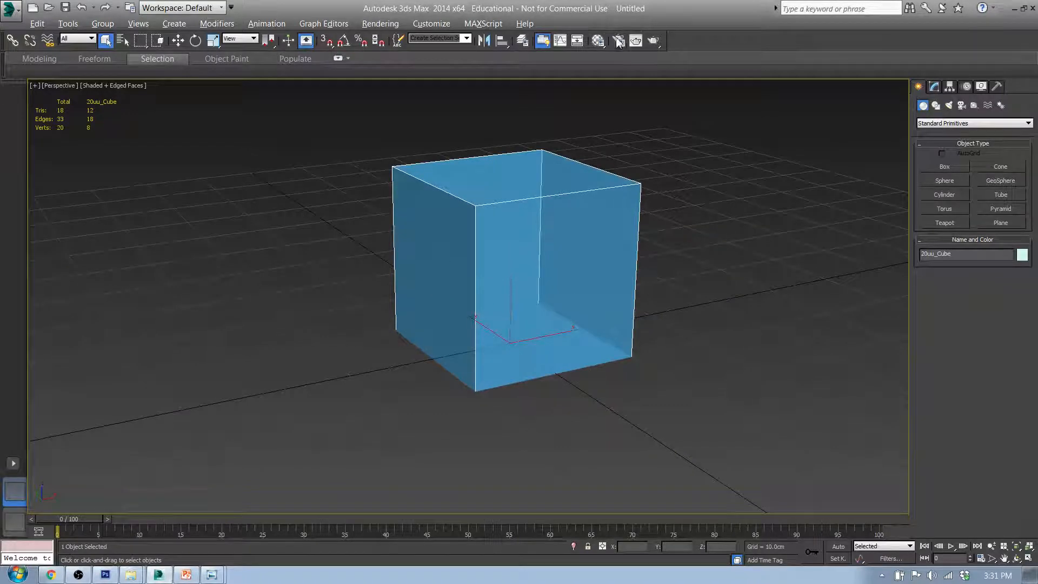
left_click(598, 42)
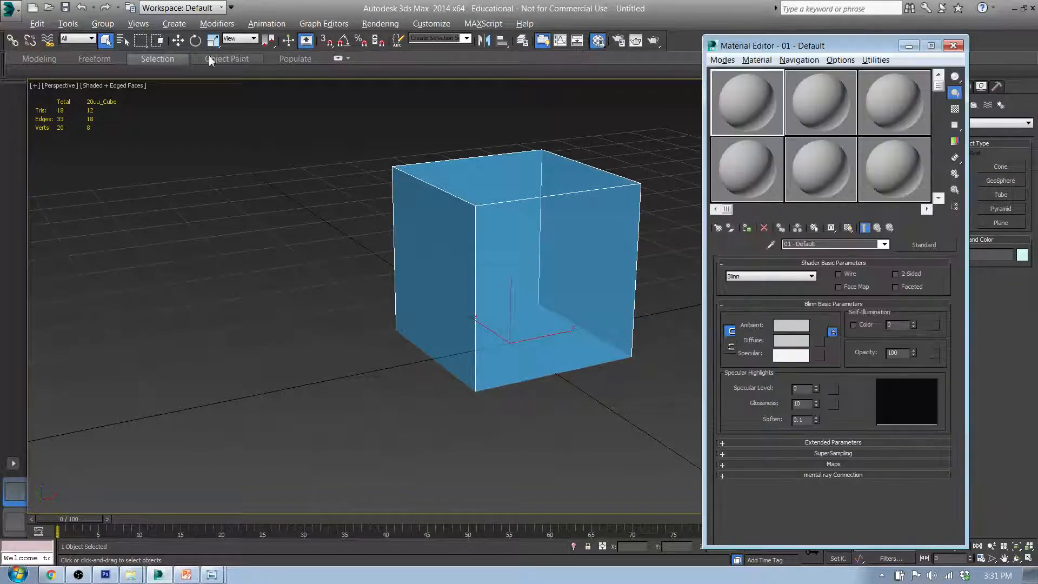
left_click_drag(0, 99, 259, 73)
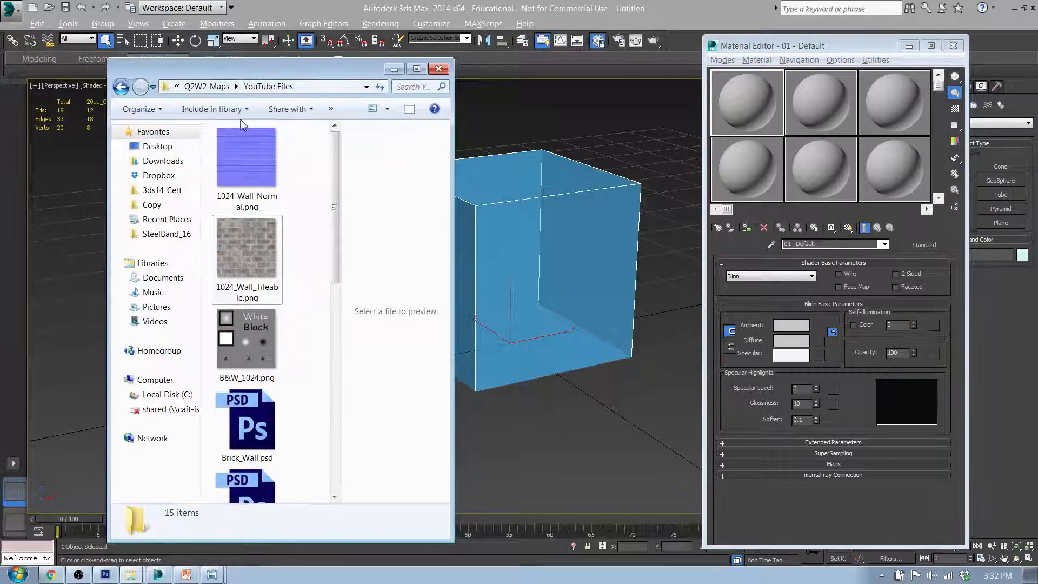
left_click_drag(243, 234, 757, 104)
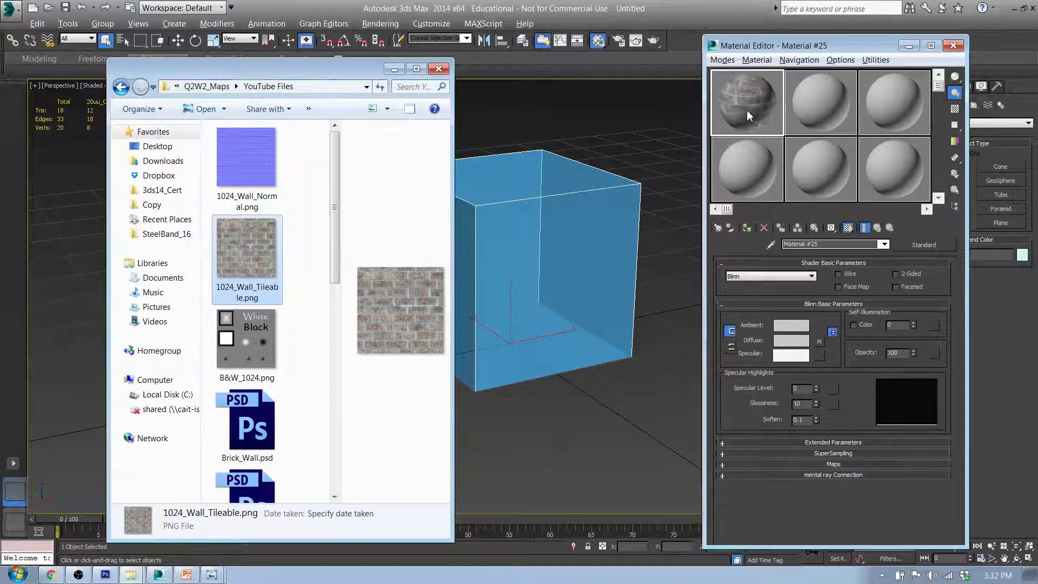
Step: Try to apply the brick material to the default 20uu_Cube, then delete the cube
left_click(613, 196)
left_click_drag(562, 229, 561, 229)
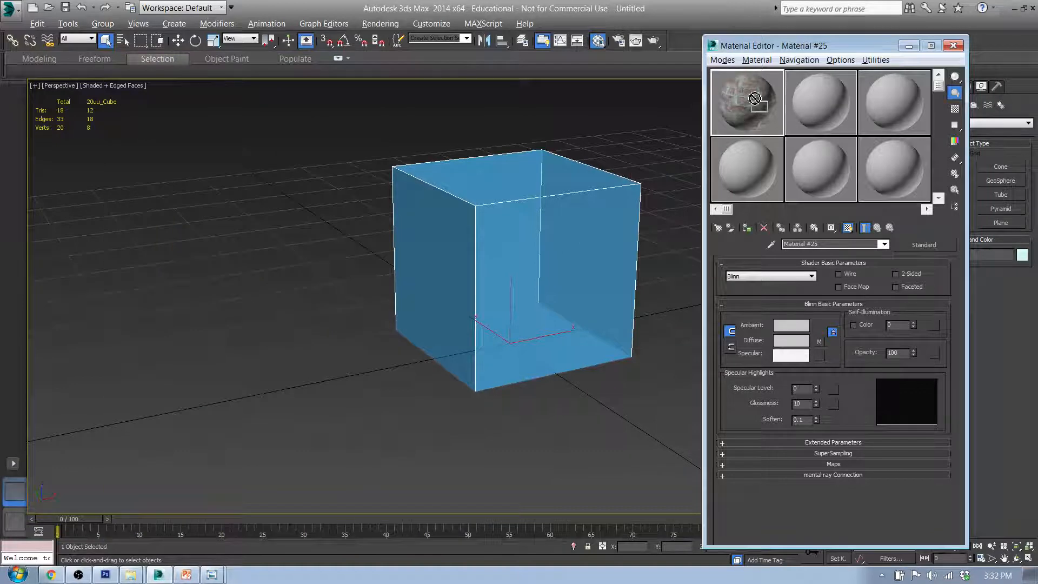
left_click(513, 224)
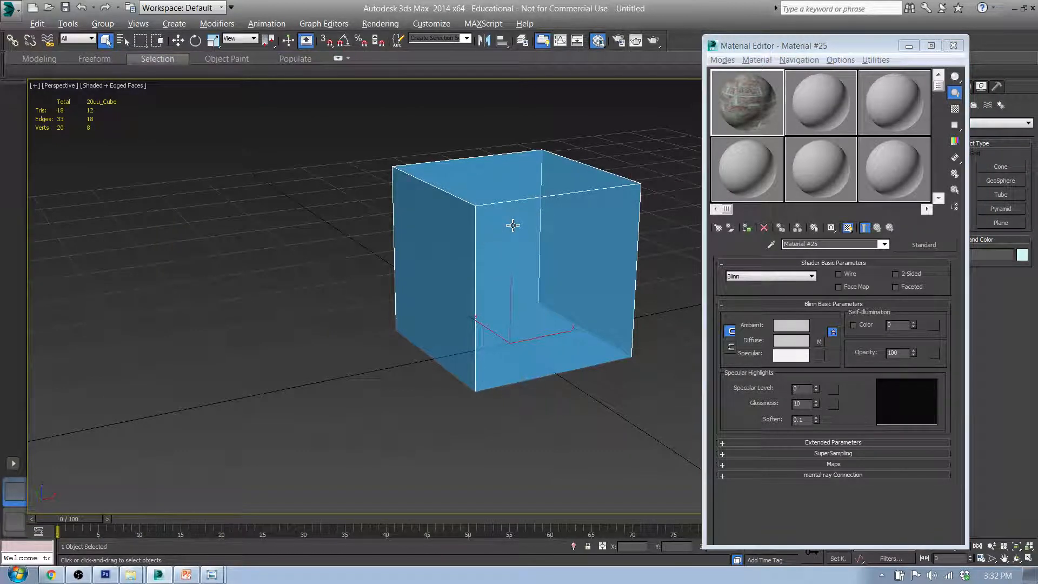
key("Delete")
Step: Create a sphere of about 22 cm radius at the grid centre and move it to about X -4.2, Y 1.6, Z 6.4 cm
left_click_drag(879, 46, 770, 30)
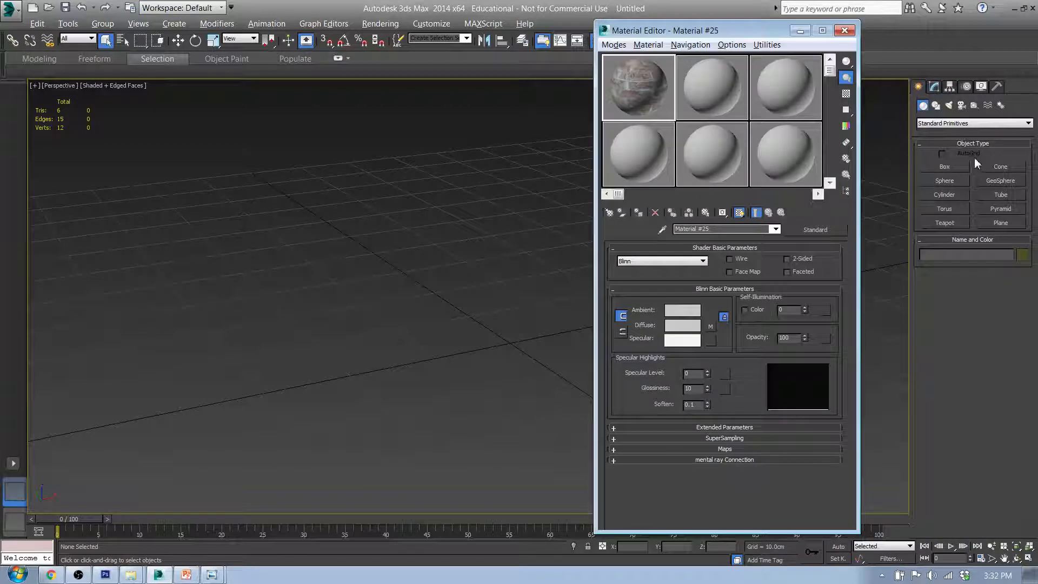
left_click(945, 180)
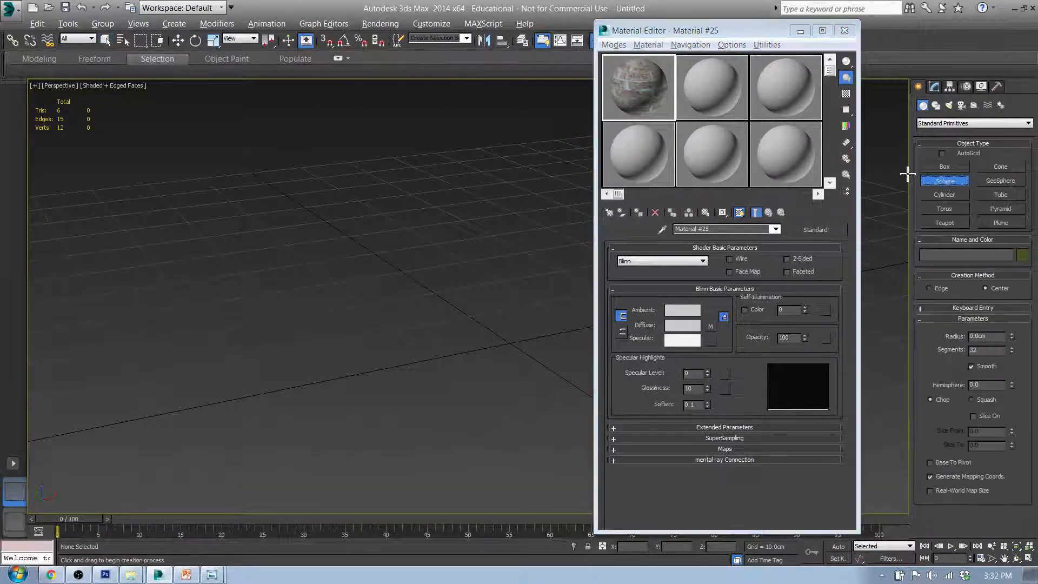
left_click_drag(510, 340, 554, 286)
key("w")
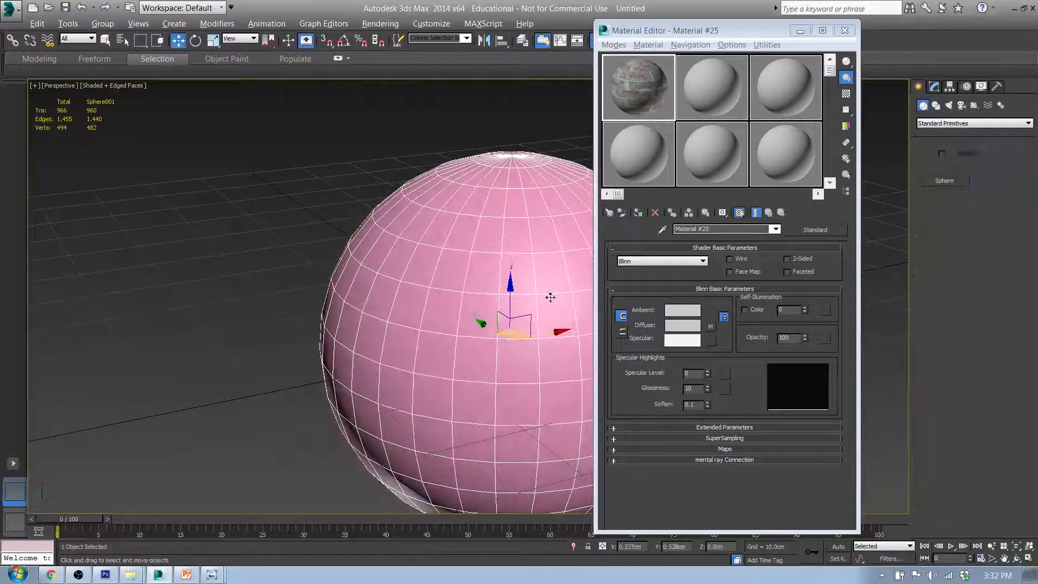
left_click_drag(521, 346, 484, 287)
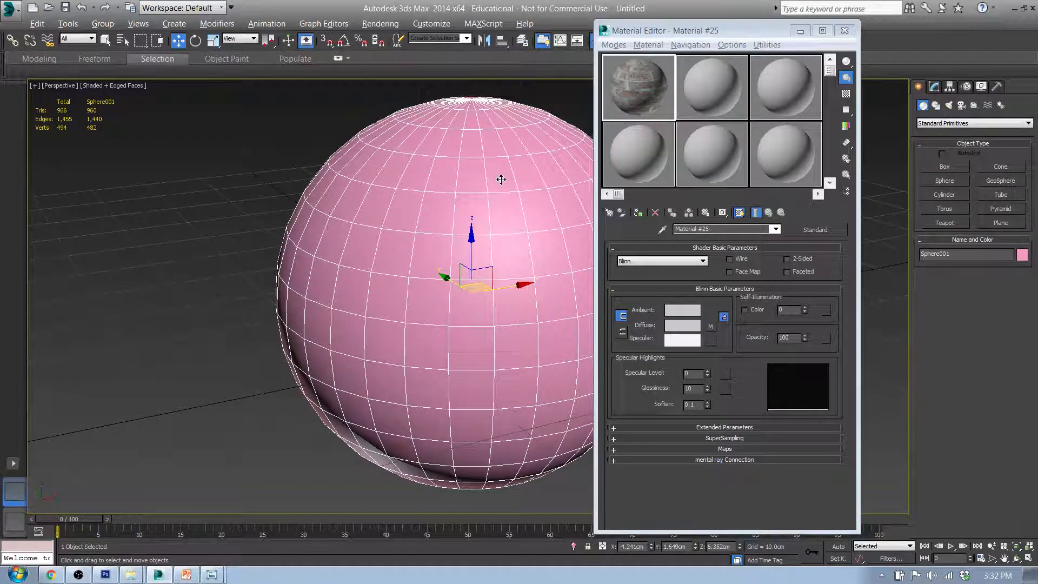
Step: Apply the brick material to the sphere, close the Material Editor and render the view
left_click_drag(628, 121, 498, 205)
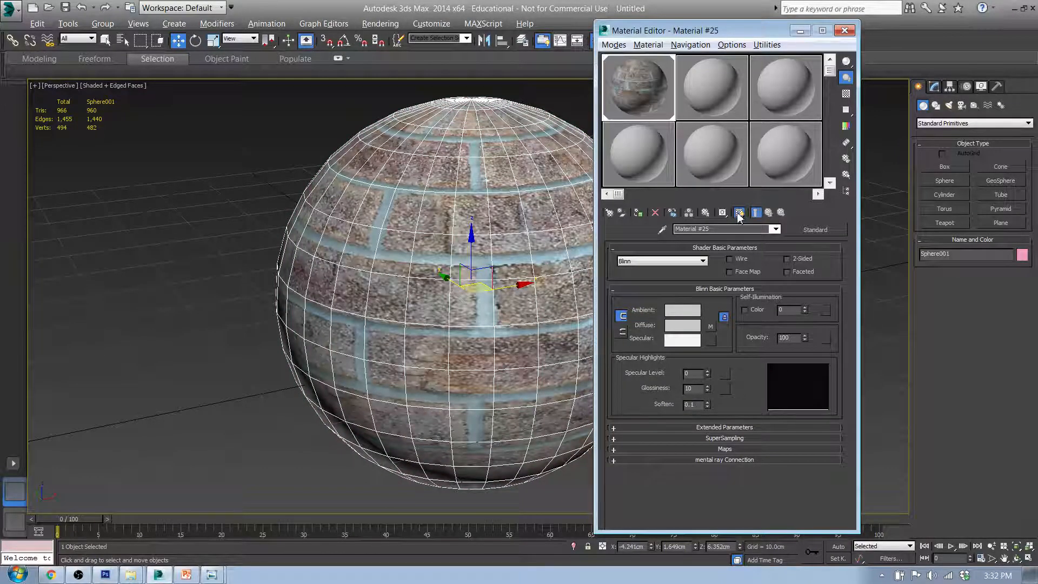
left_click(845, 30)
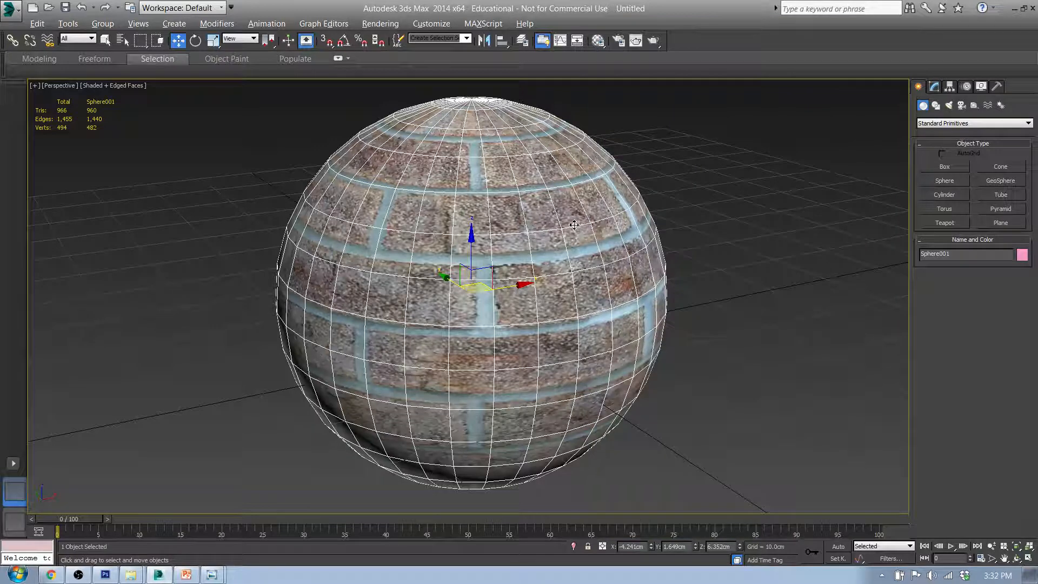
left_click(654, 42)
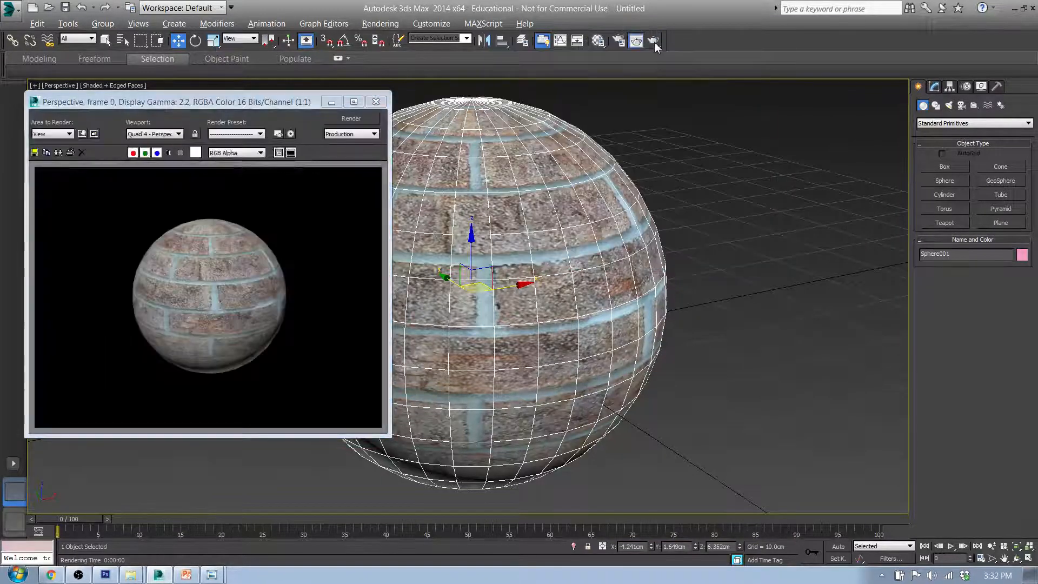
Step: Set the render output size to HDTV (video) at 1920x1080
key("F10")
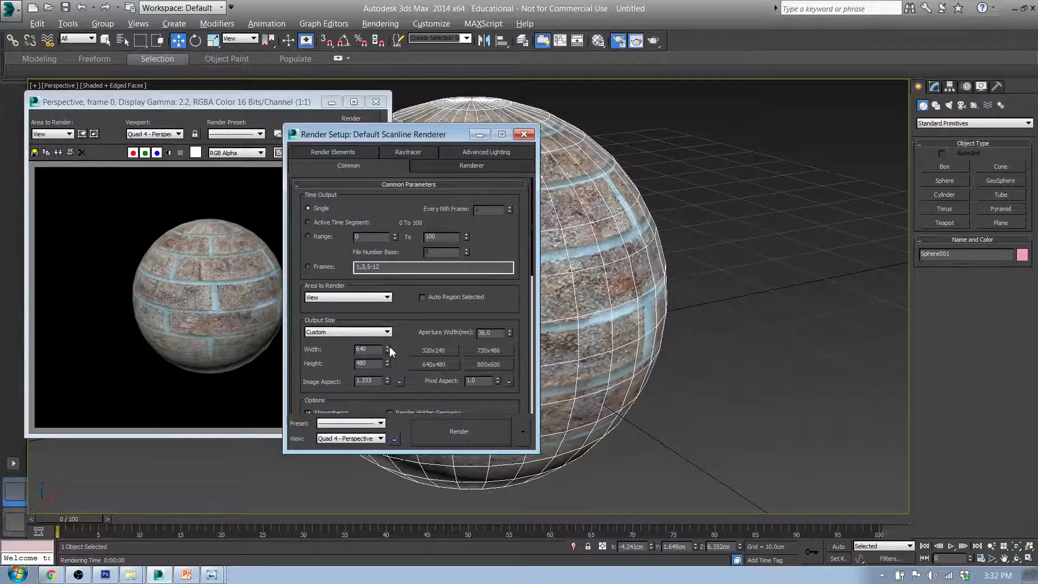
left_click(387, 332)
left_click(356, 469)
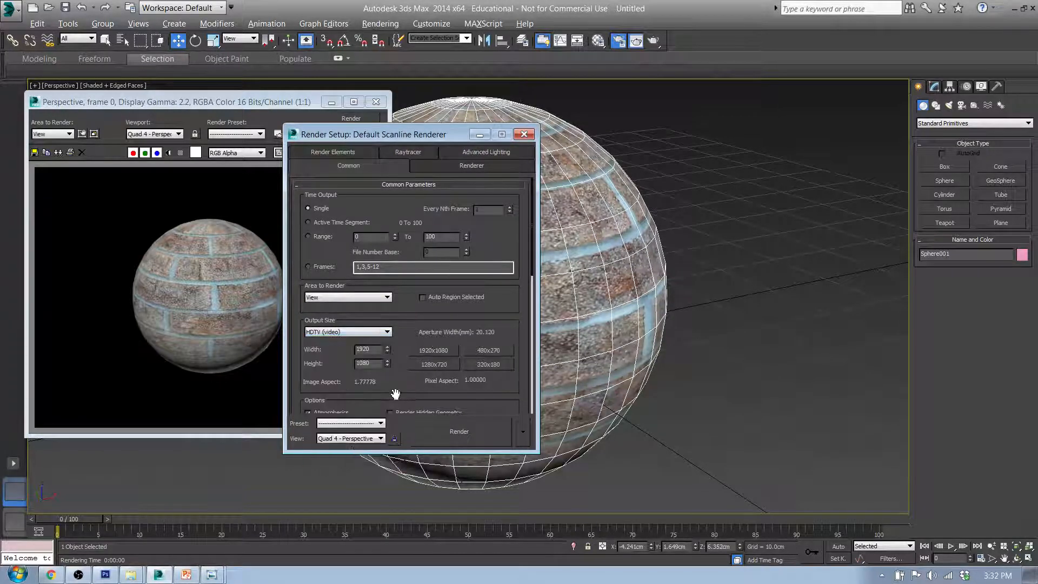
left_click(433, 350)
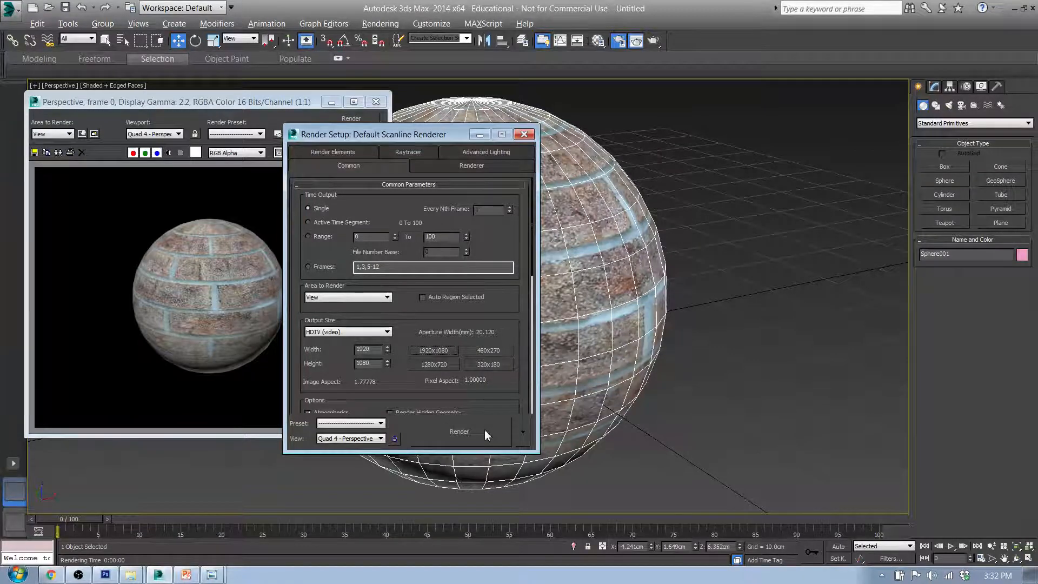
left_click(524, 135)
Step: Render the brick-textured sphere again at the new output size and close the rendered frame
middle_click_drag(679, 183, 680, 307)
left_click(991, 546)
left_click_drag(580, 377, 583, 350)
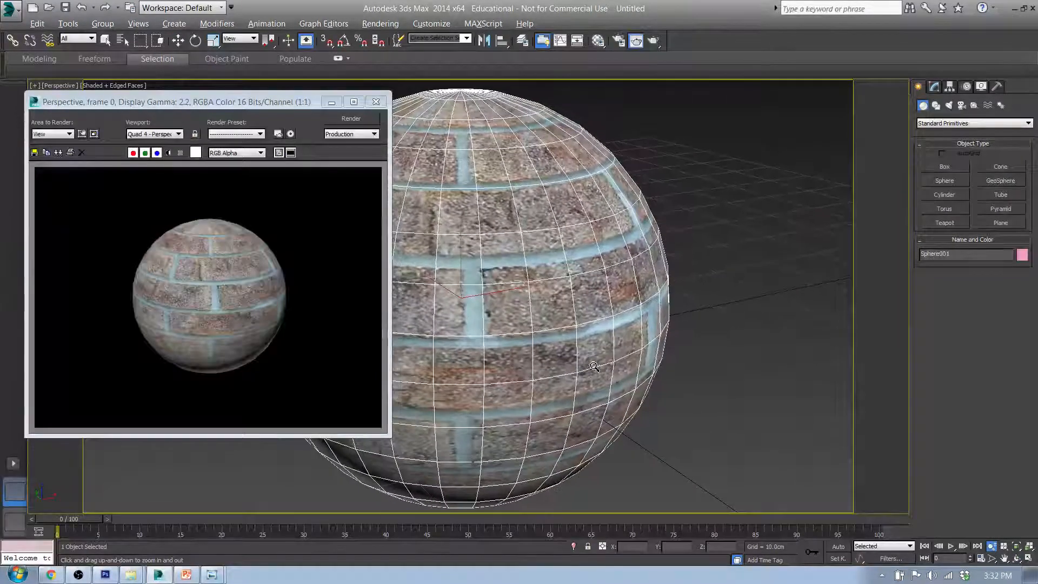
left_click(356, 125)
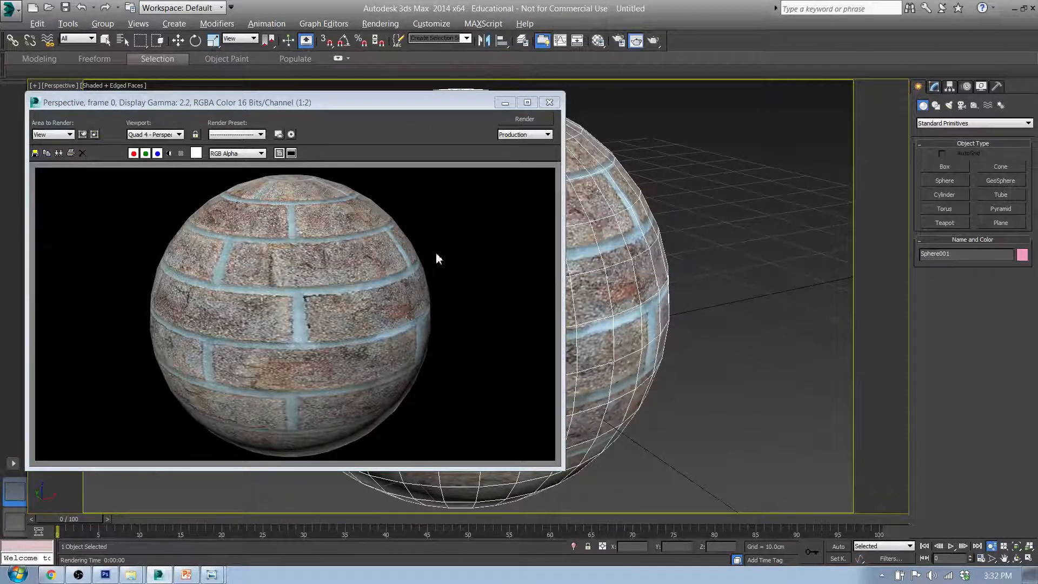
key("shift+q")
left_click(550, 102)
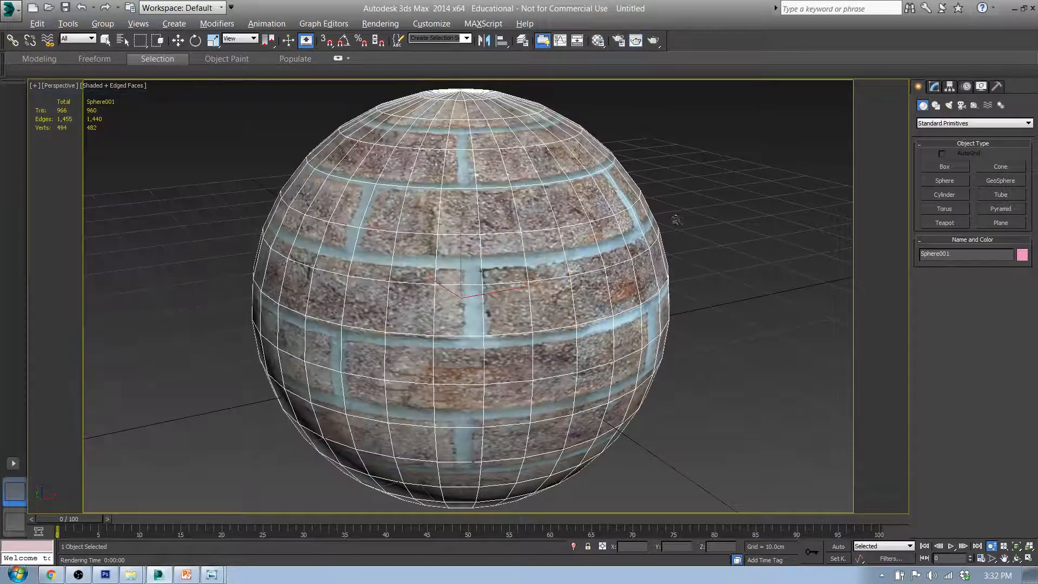
Step: Turn off the Edged Faces display in the perspective viewport so the sphere shows shaded only
left_click(932, 87)
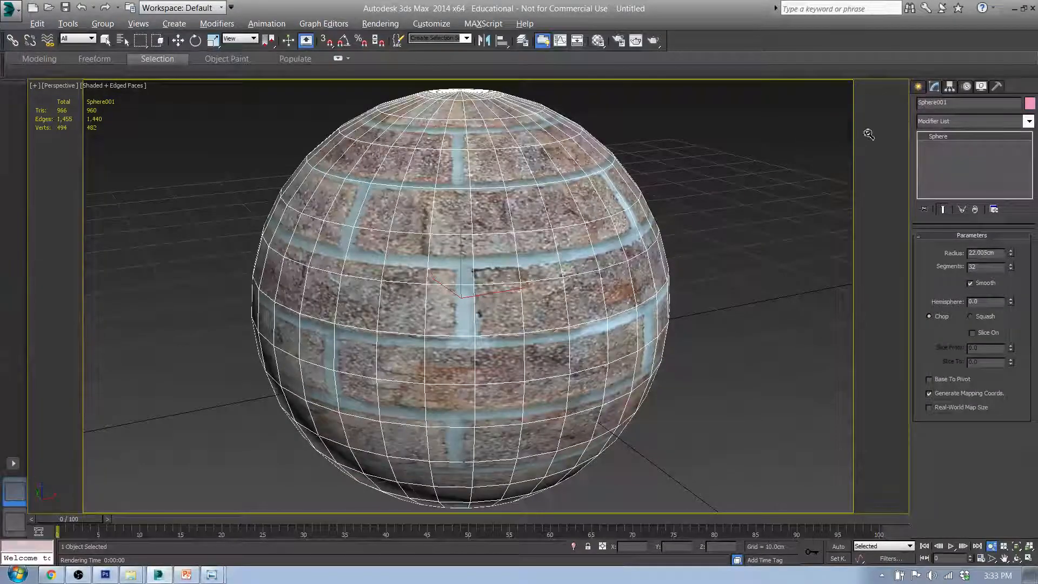
left_click(919, 87)
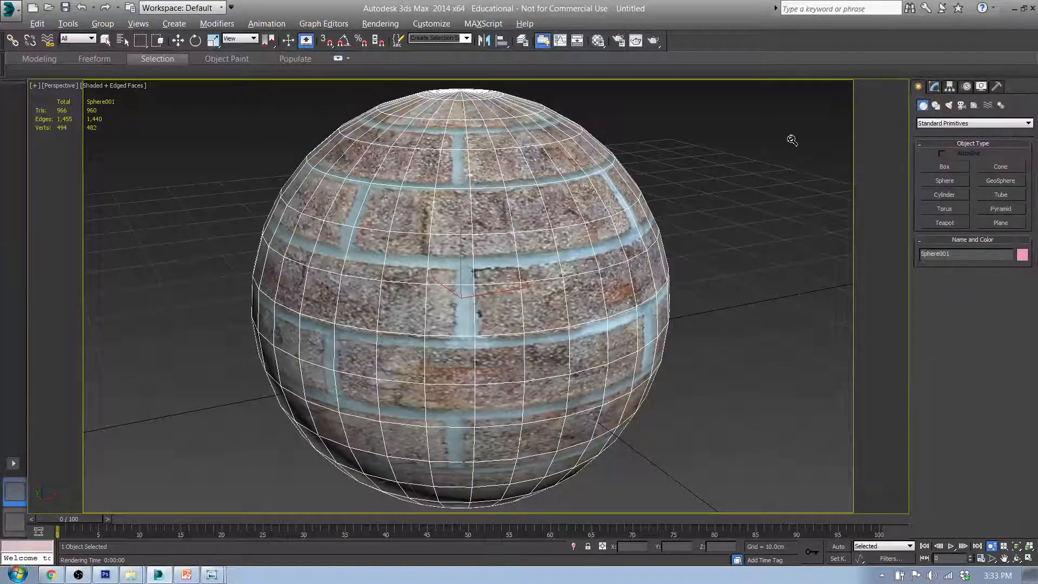
left_click(135, 95)
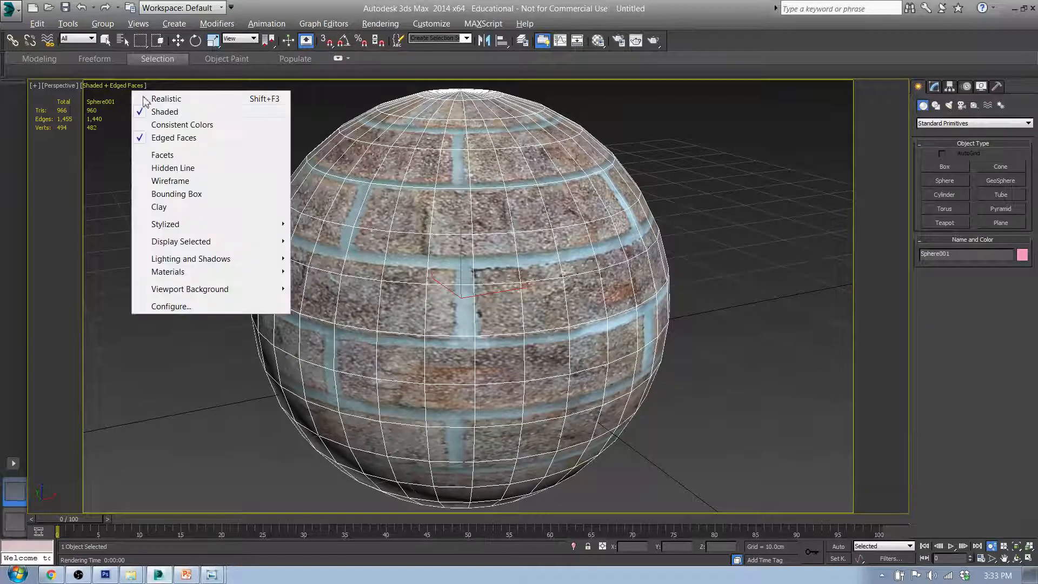
left_click(157, 139)
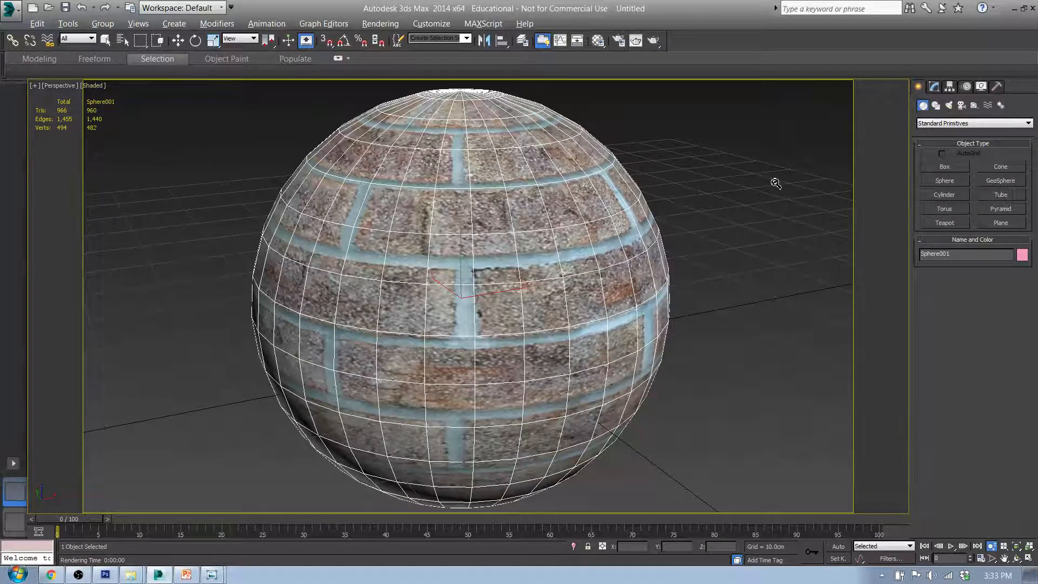
Step: Create a box on the grid behind the brick sphere and leave the creation tool
left_click(934, 88)
left_click_drag(843, 157, 839, 187)
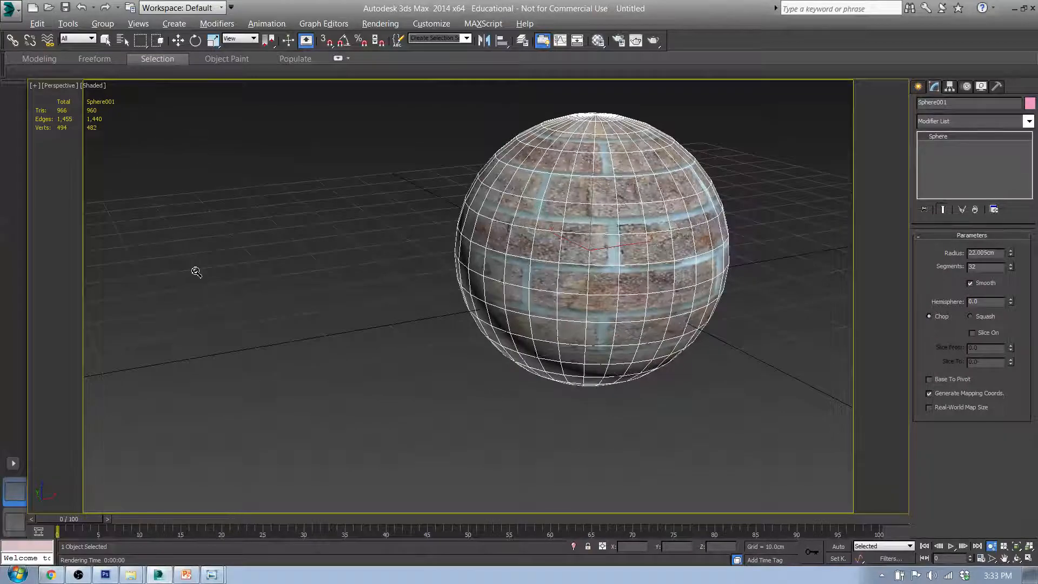
left_click(919, 87)
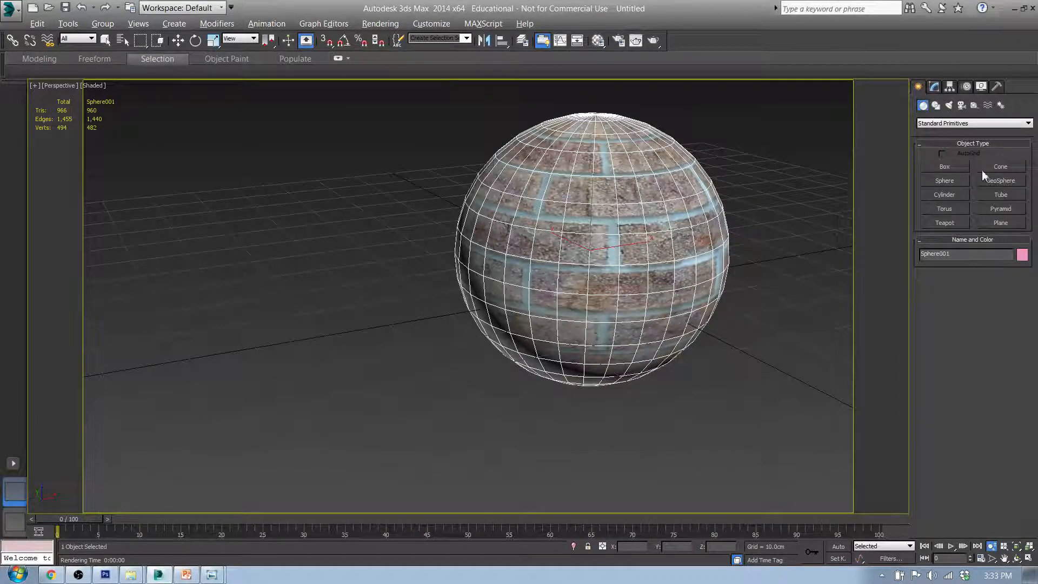
left_click(951, 170)
left_click_drag(822, 164, 823, 195)
right_click(808, 178)
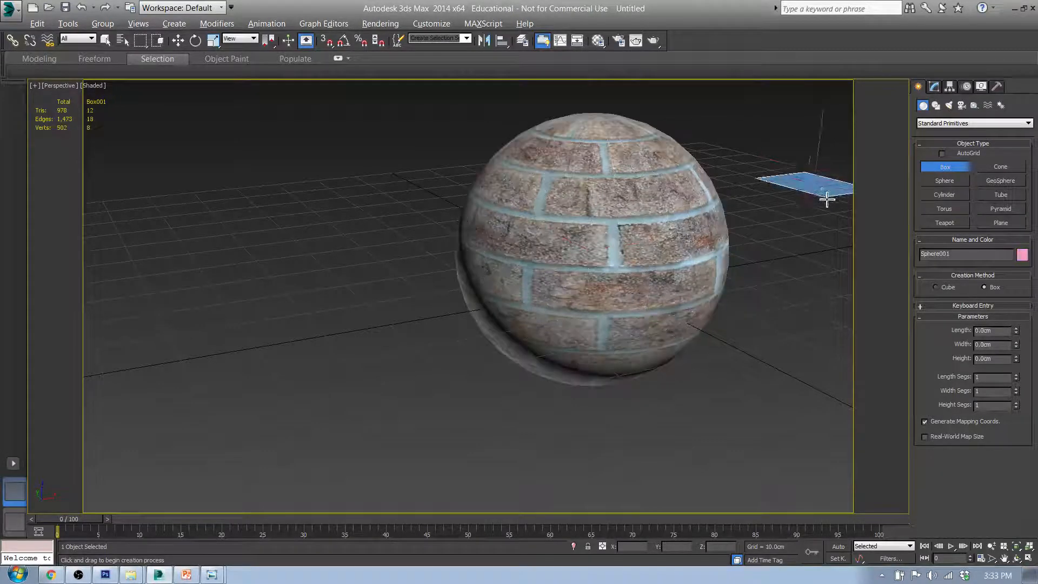
left_click(823, 133)
right_click(792, 248)
Step: Deselect everything, render the brick sphere from another side and close the rendered frame
middle_click_drag(792, 249, 575, 264, "alt")
scroll(528, 250, "up", 8)
left_click(520, 321)
middle_click_drag(537, 352, 712, 243, "alt")
left_click(720, 321)
middle_click_drag(446, 228, 593, 249, "alt")
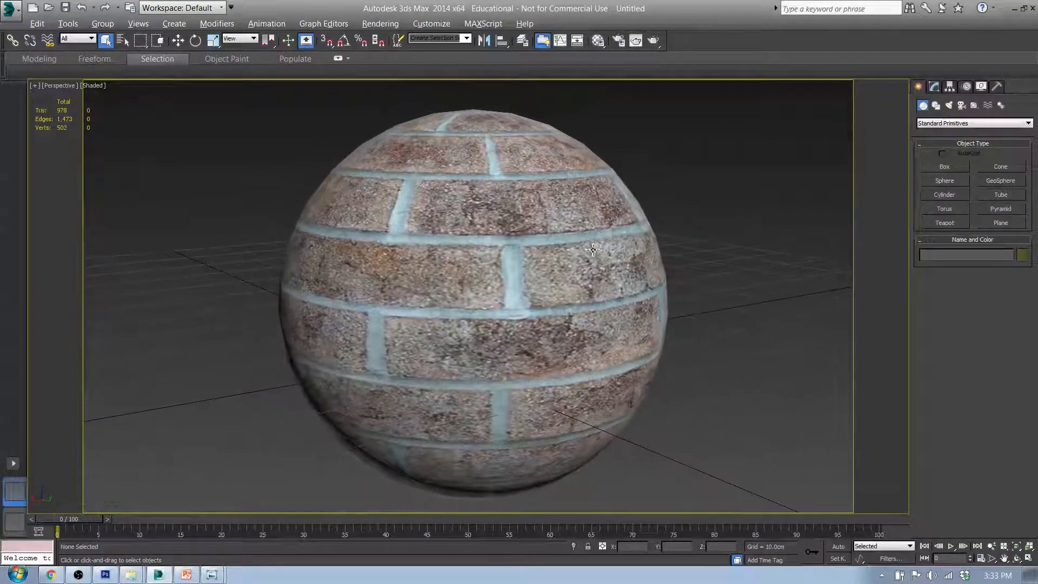
left_click(636, 40)
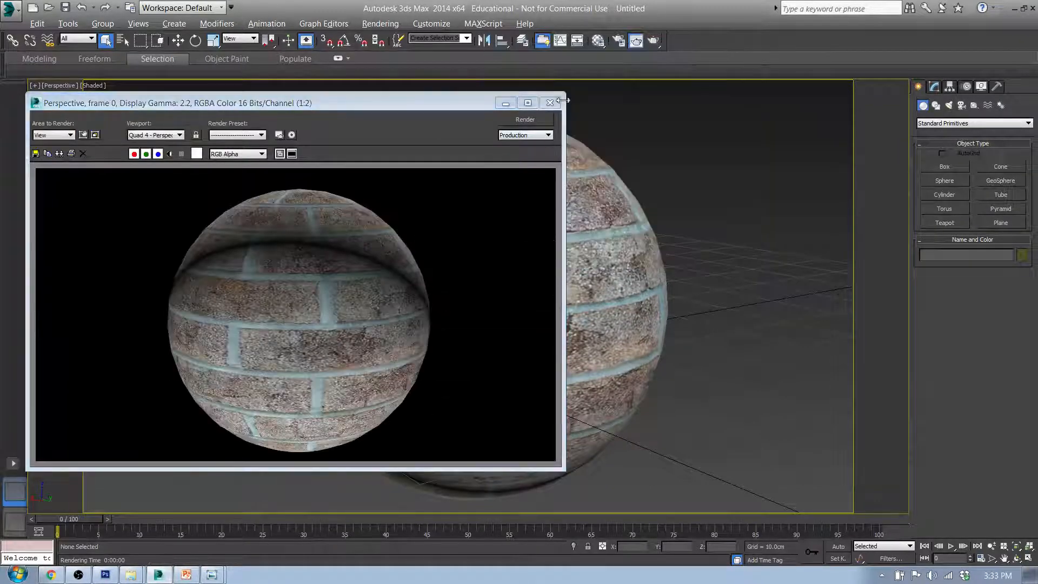
left_click(550, 103)
Step: Select the sphere, frame it with the box partly in view, render it and close the rendered frame
left_click(363, 248)
key("z")
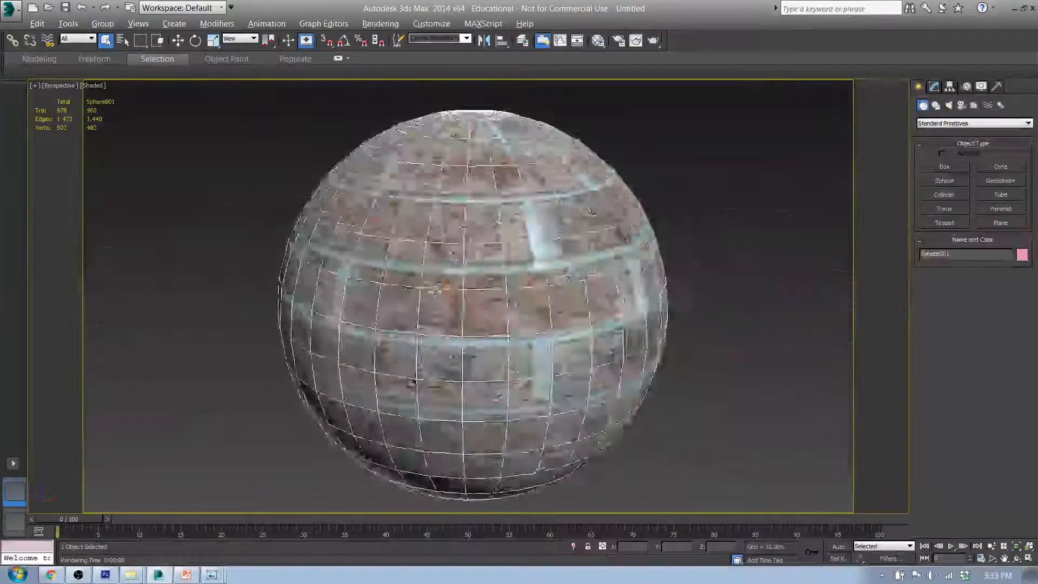
left_click(636, 41)
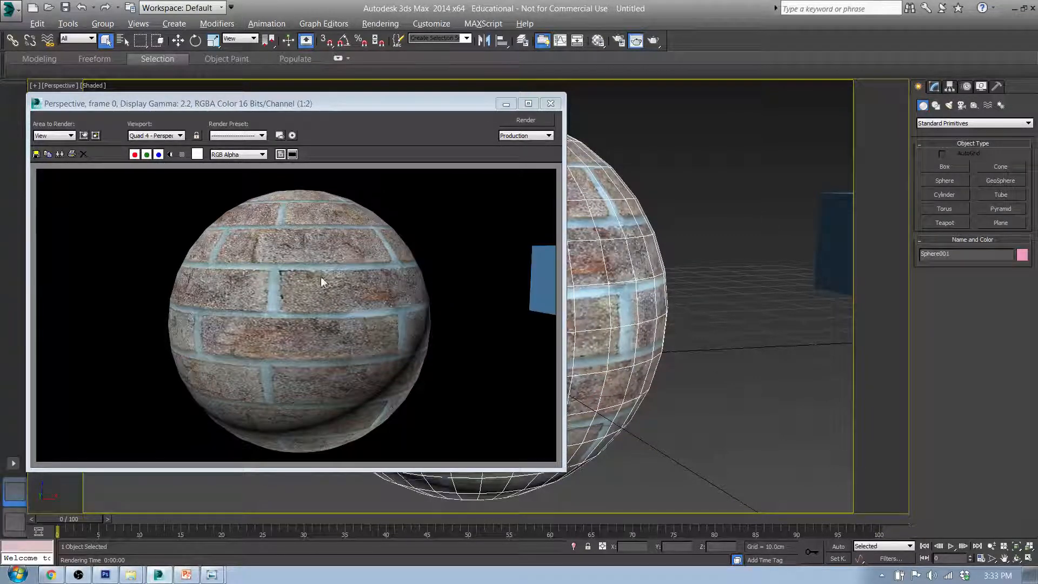
left_click(551, 103)
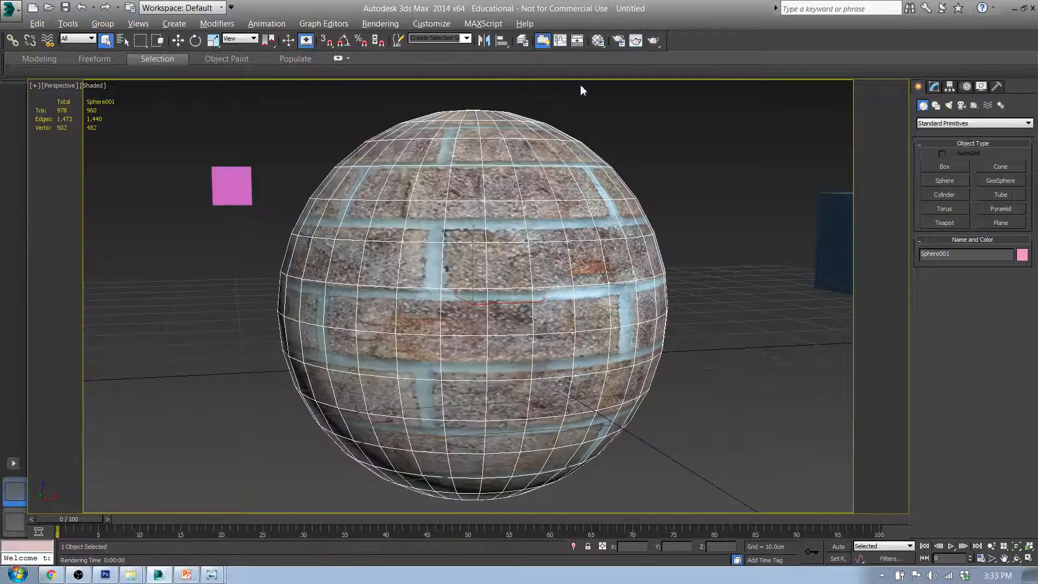
Step: Enable the Bump channel of the brick material and assign a Normal Bump map to it
left_click(600, 42)
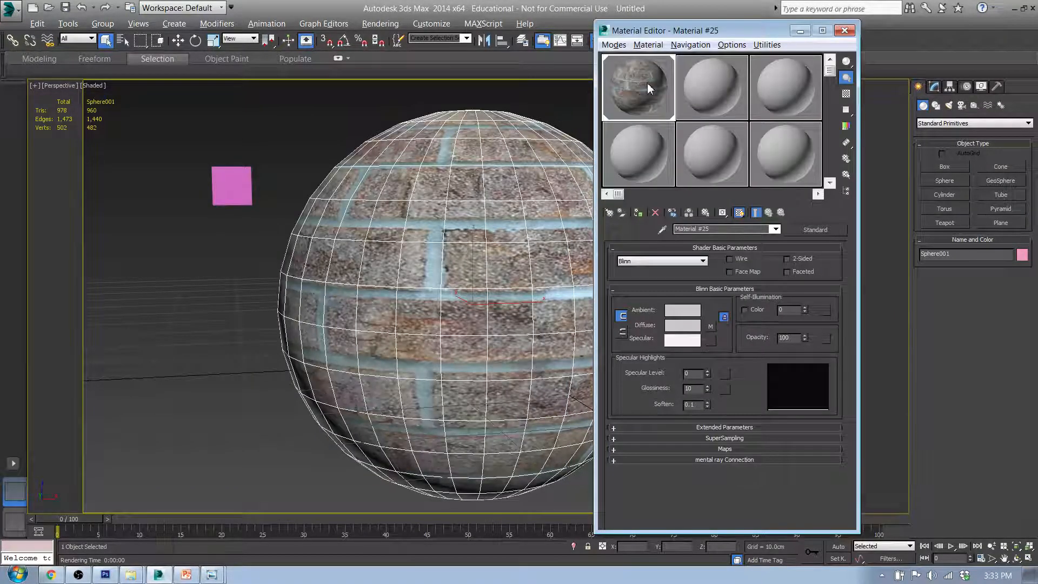
left_click_drag(761, 35, 867, 34)
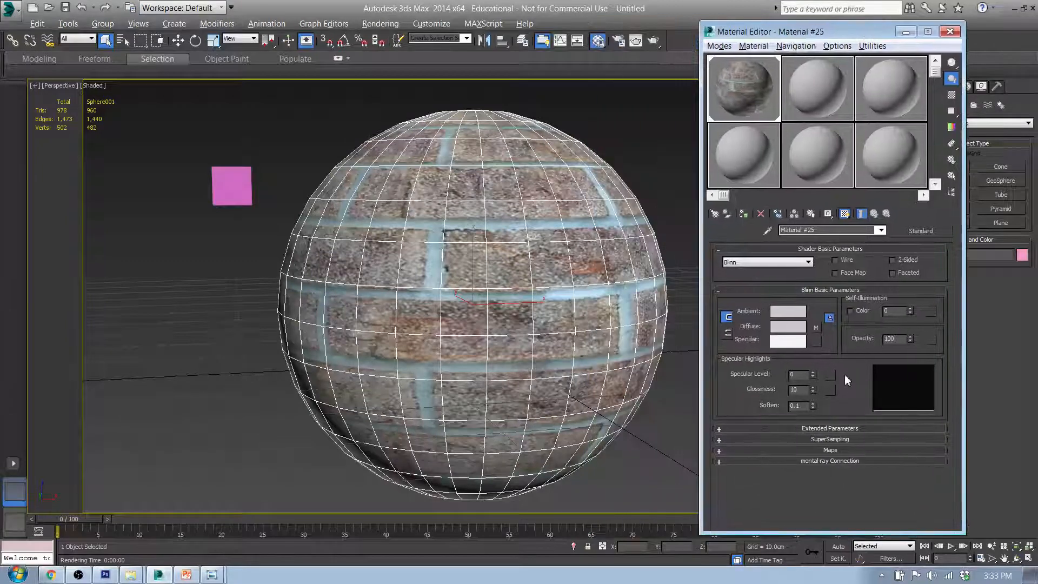
left_click(836, 450)
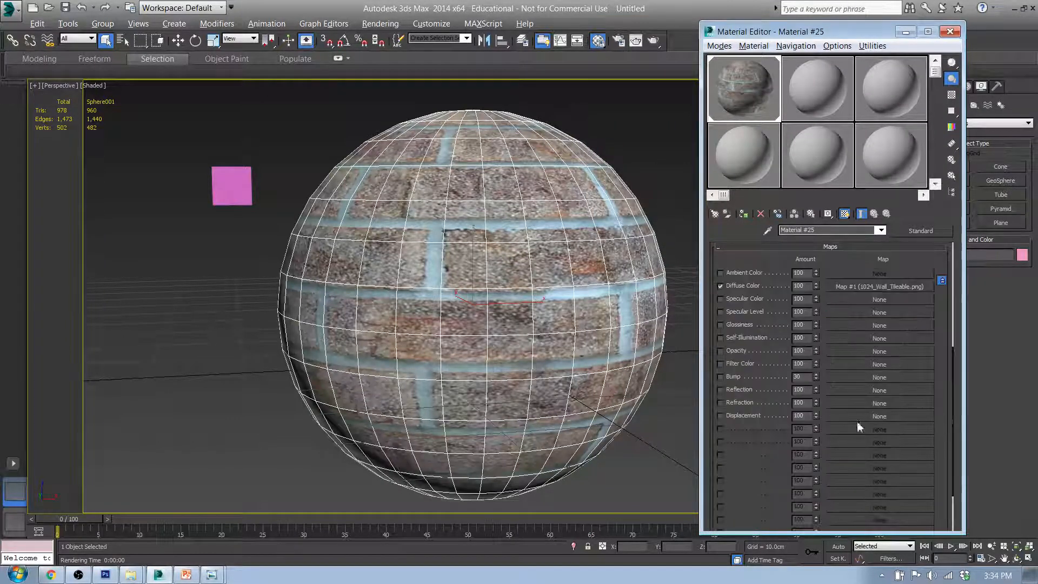
left_click(720, 379)
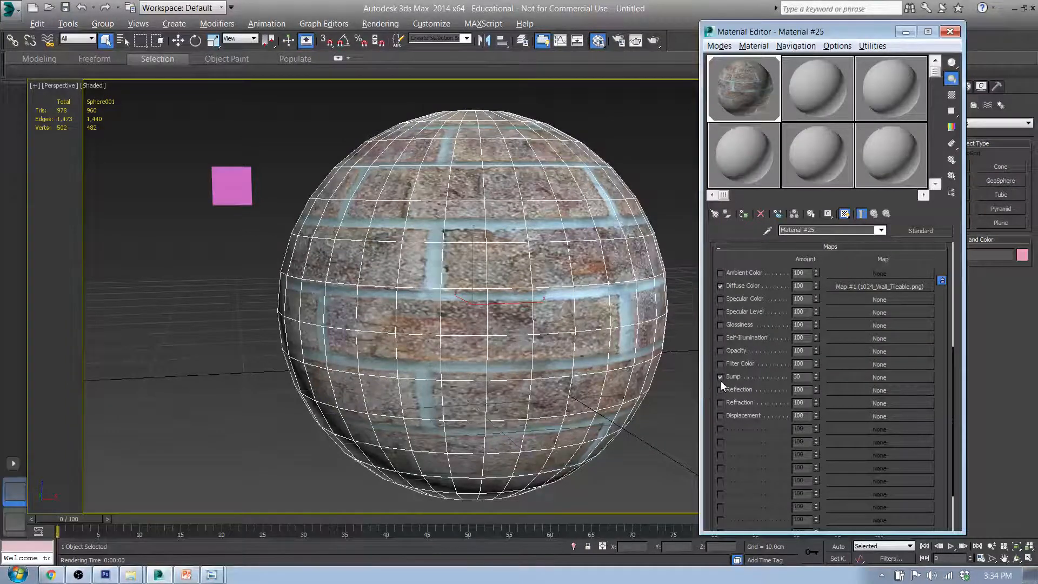
left_click(888, 379)
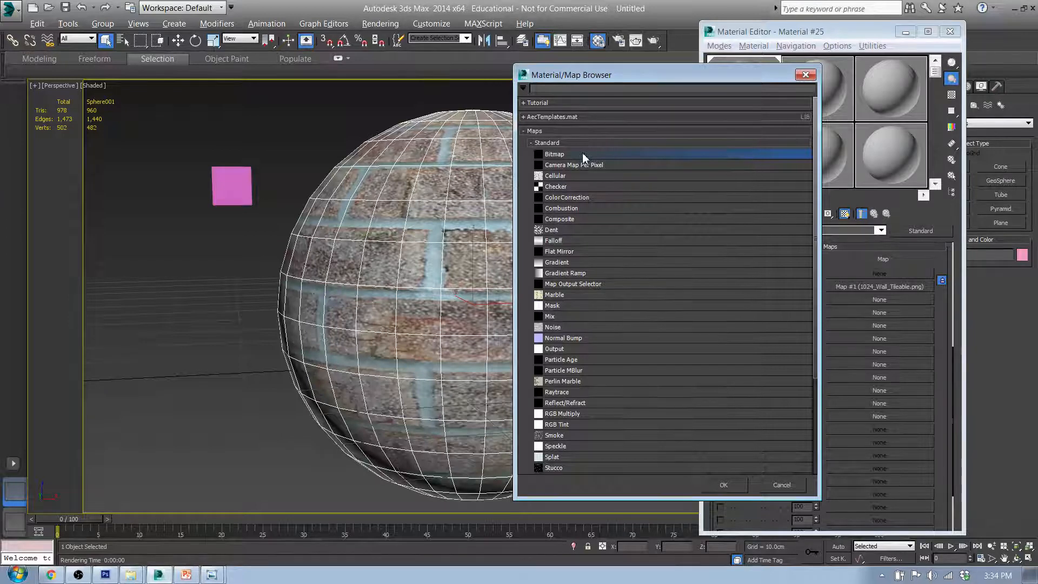
left_click(584, 341)
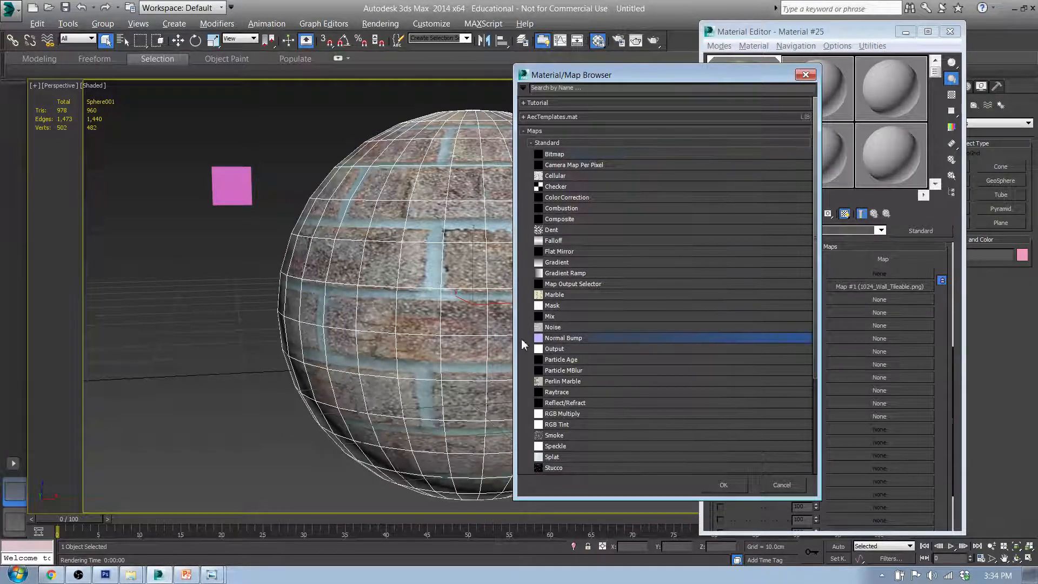
left_click(723, 485)
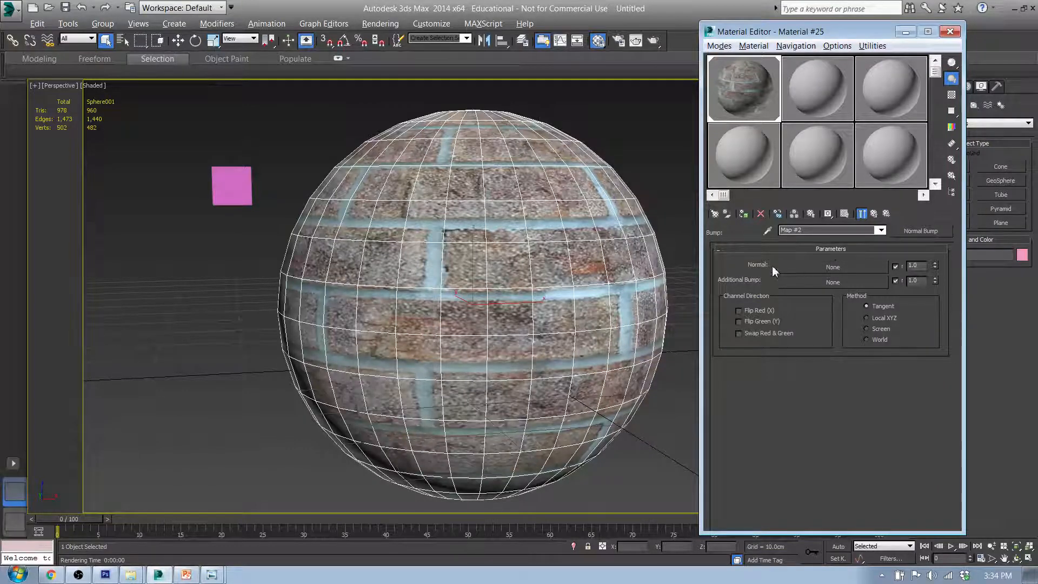
Step: Load 1024_Wall_Normal.png as a bitmap into the Normal slot, render the sphere and close the rendered frame
left_click(834, 267)
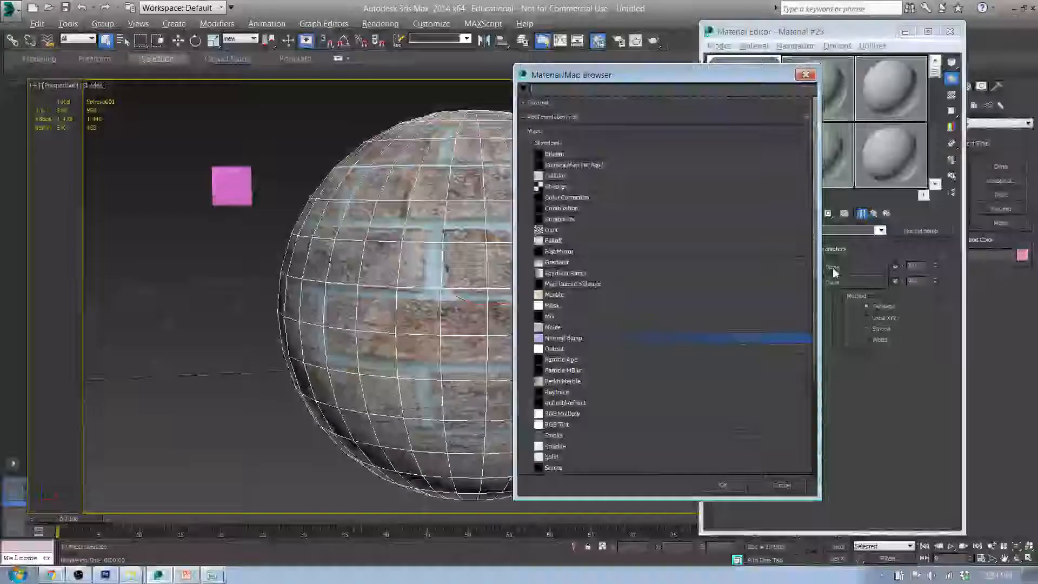
left_click(582, 154)
left_click(732, 484)
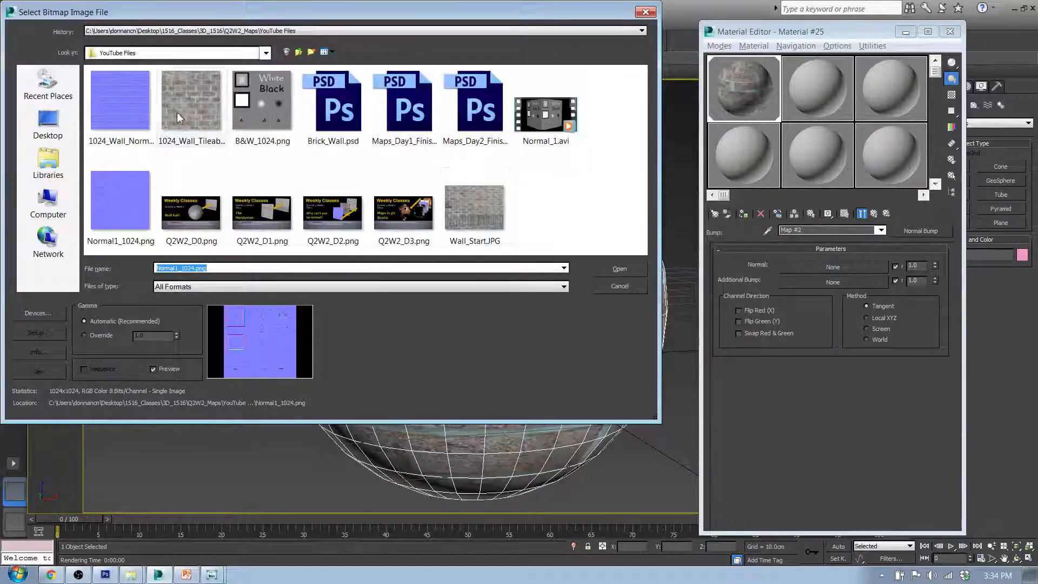
left_click(120, 103)
left_click(619, 269)
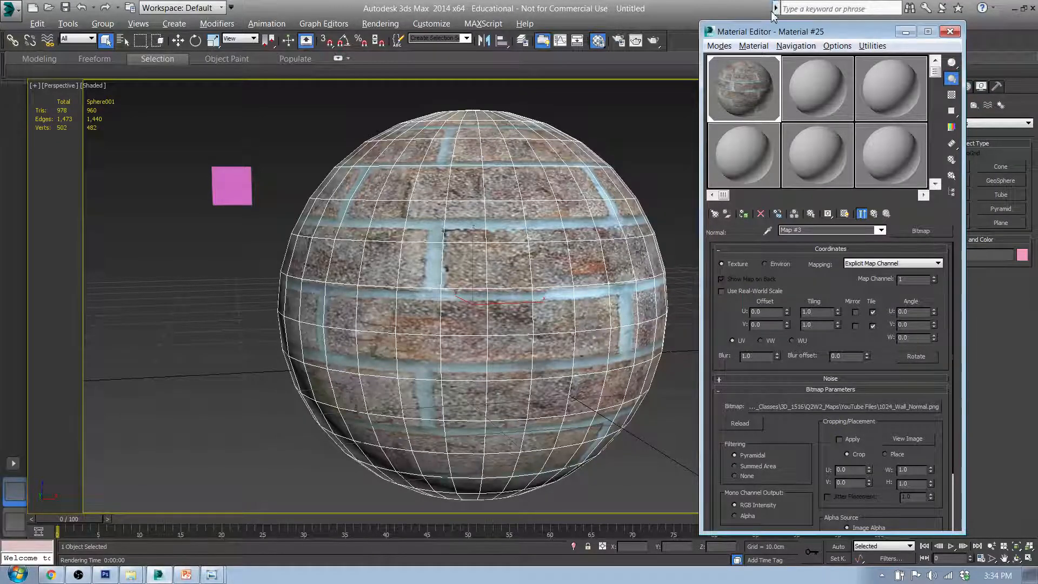
left_click(654, 41)
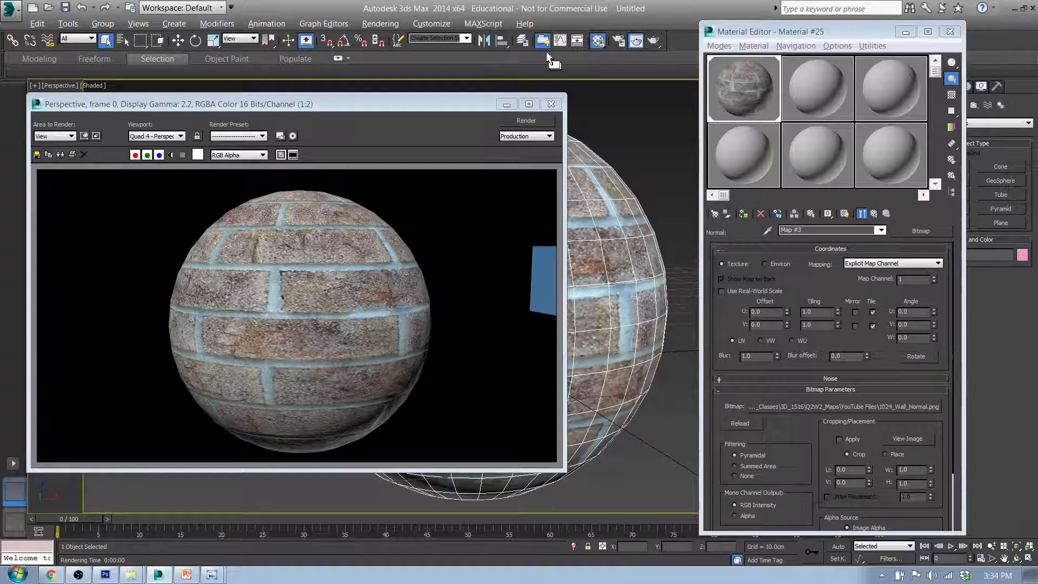
left_click(551, 104)
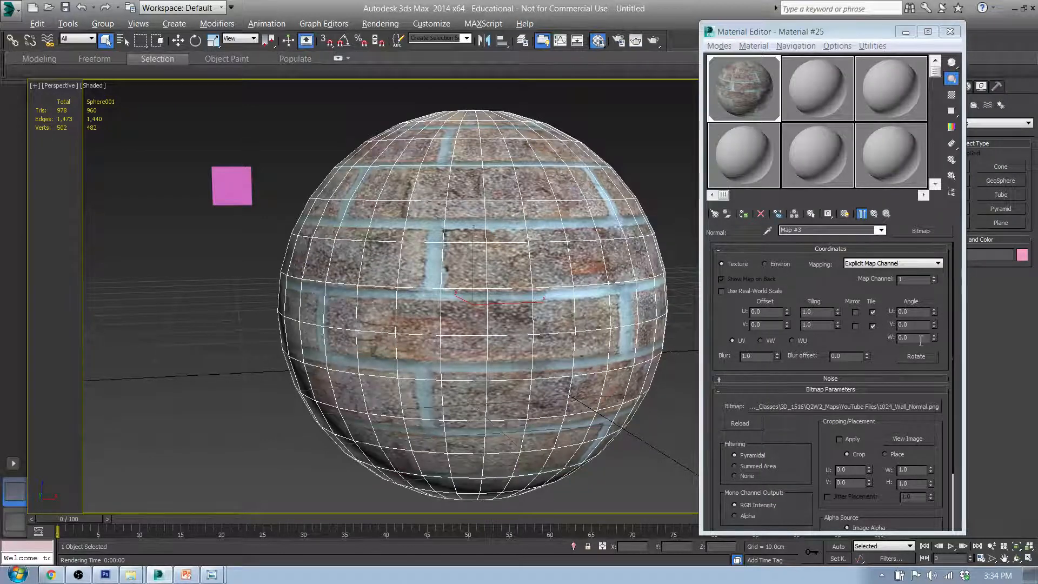
Step: Return to the brick material's base parameters and set the Specular Level to 80
left_click(876, 214)
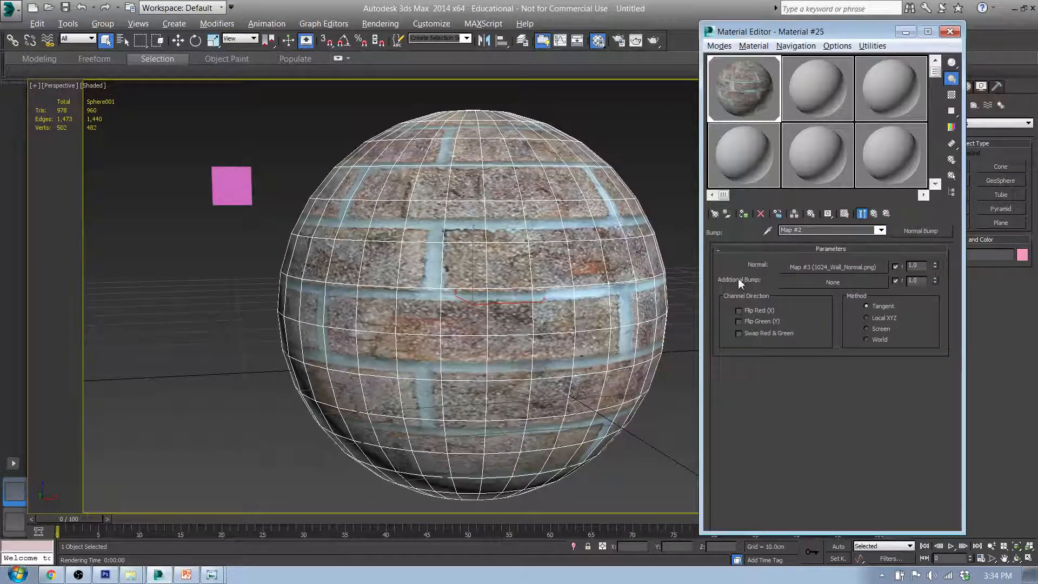
left_click(874, 215)
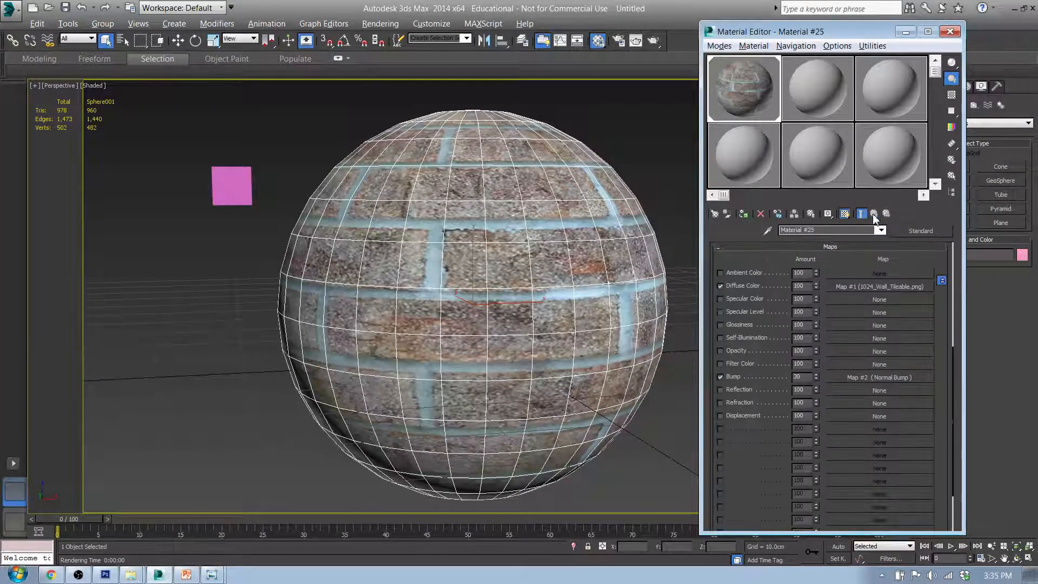
left_click_drag(953, 364, 973, 164)
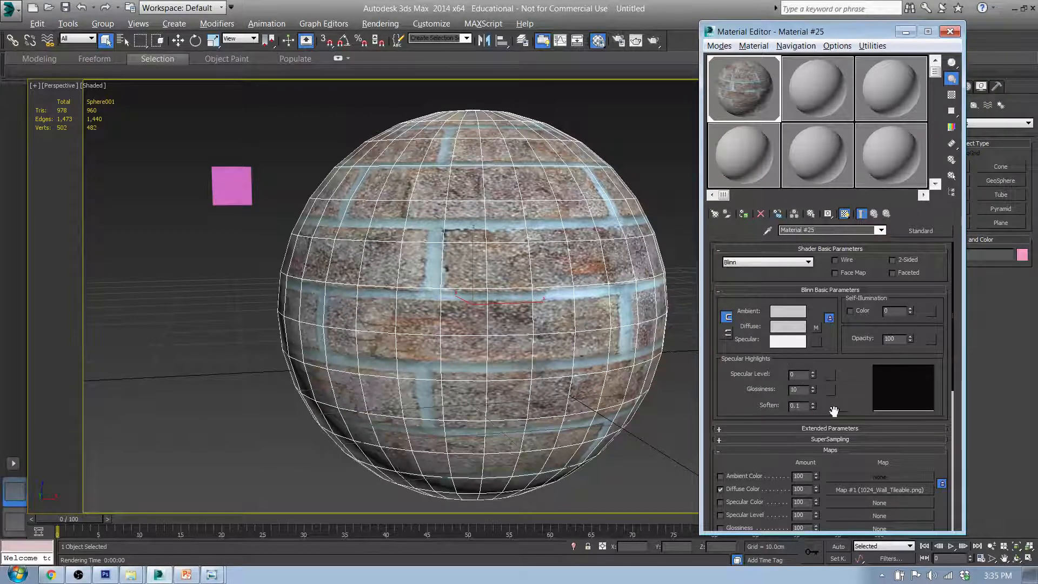
left_click_drag(813, 374, 819, 332)
double_click(799, 375)
type("80")
key("Return")
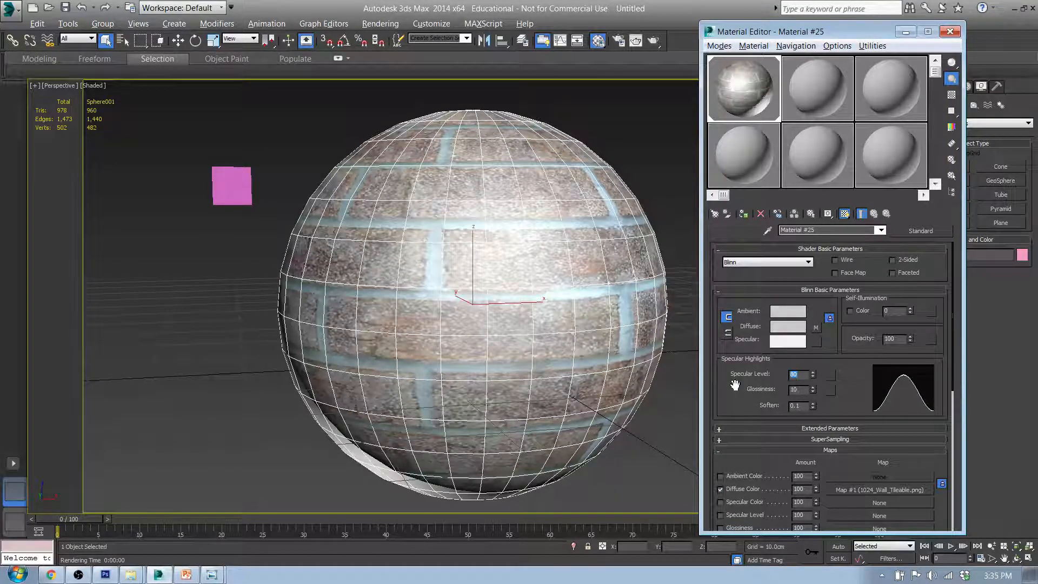
Step: Render the shiny sphere, raise the material's Glossiness to 41 and render again
left_click(654, 41)
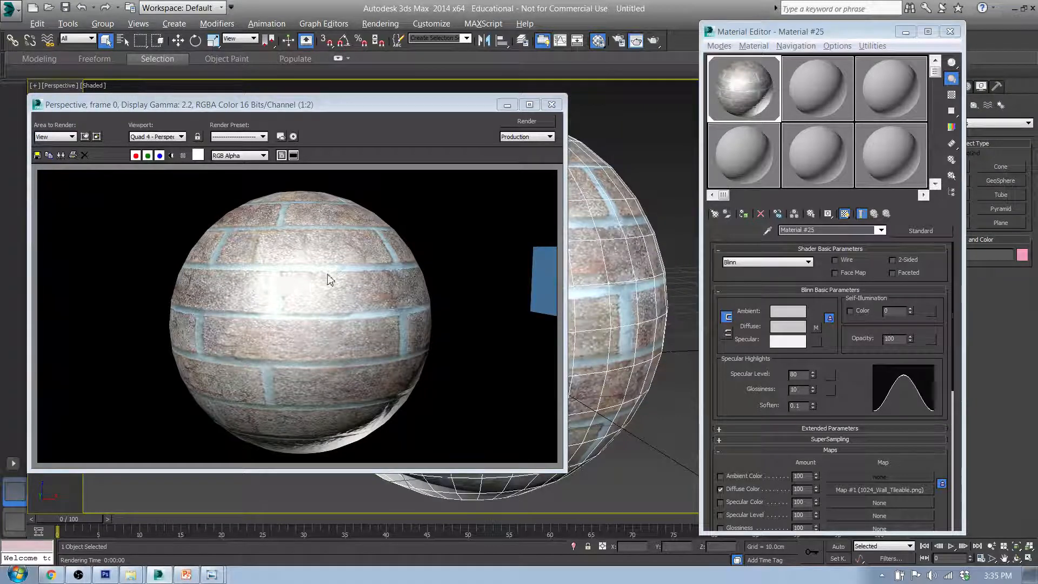
mouse_move(405, 105)
left_mouse_down()
mouse_move(416, 13)
mouse_move(416, 68)
mouse_move(387, 101)
left_mouse_up()
left_click_drag(813, 390, 817, 377)
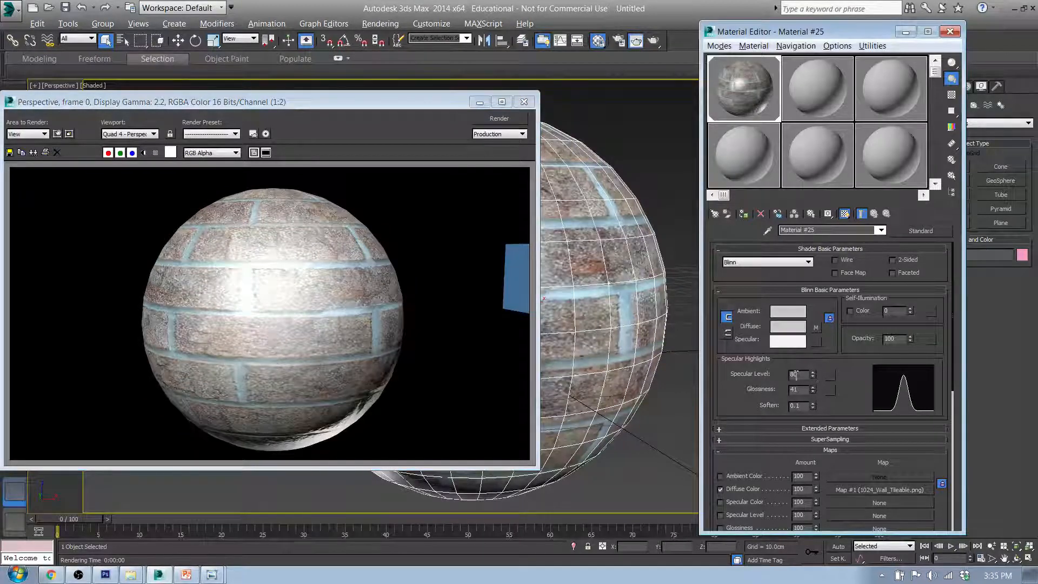
left_click(502, 119)
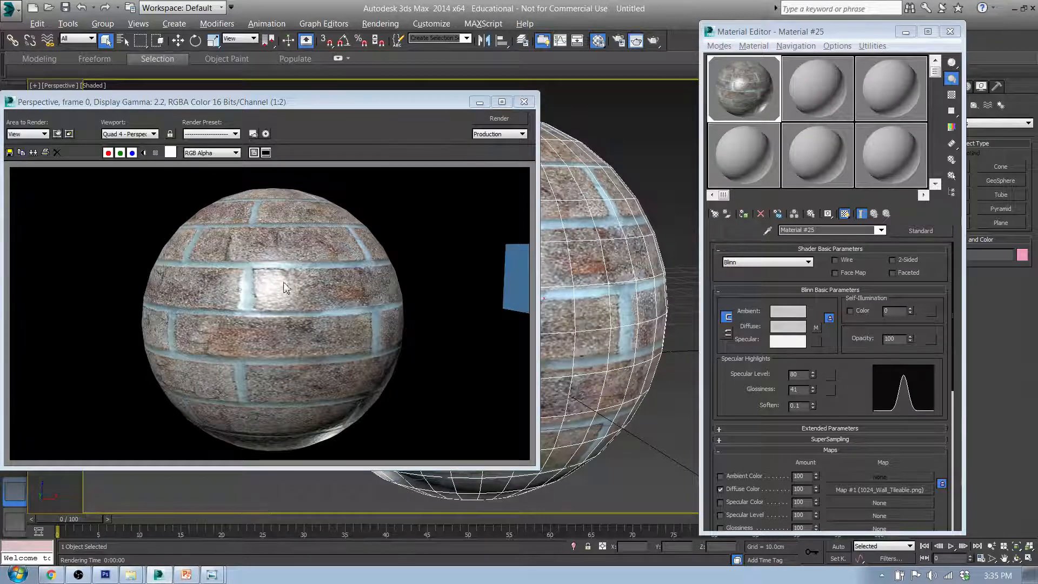
Step: Enlarge the rendered frame to examine the highlight and mortar relief on the sphere at full size, and close it
left_click(502, 102)
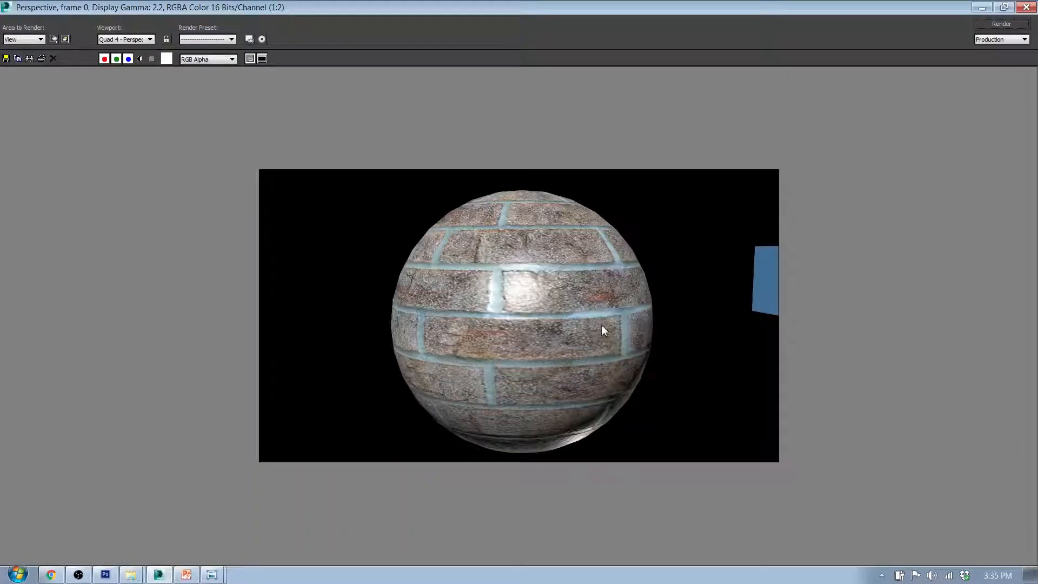
scroll(602, 325, "up", 1)
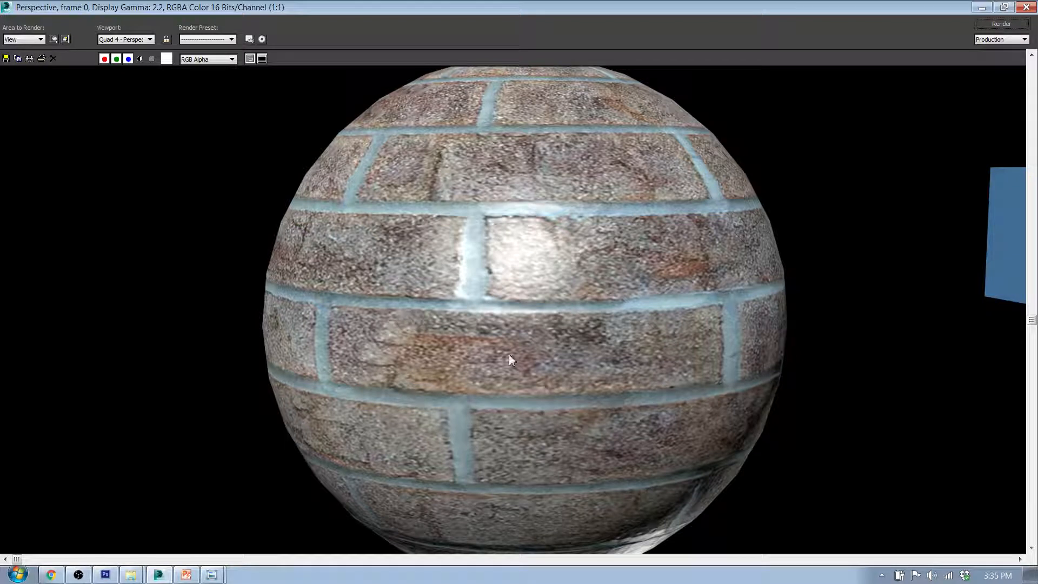
scroll(670, 513, "down", 1)
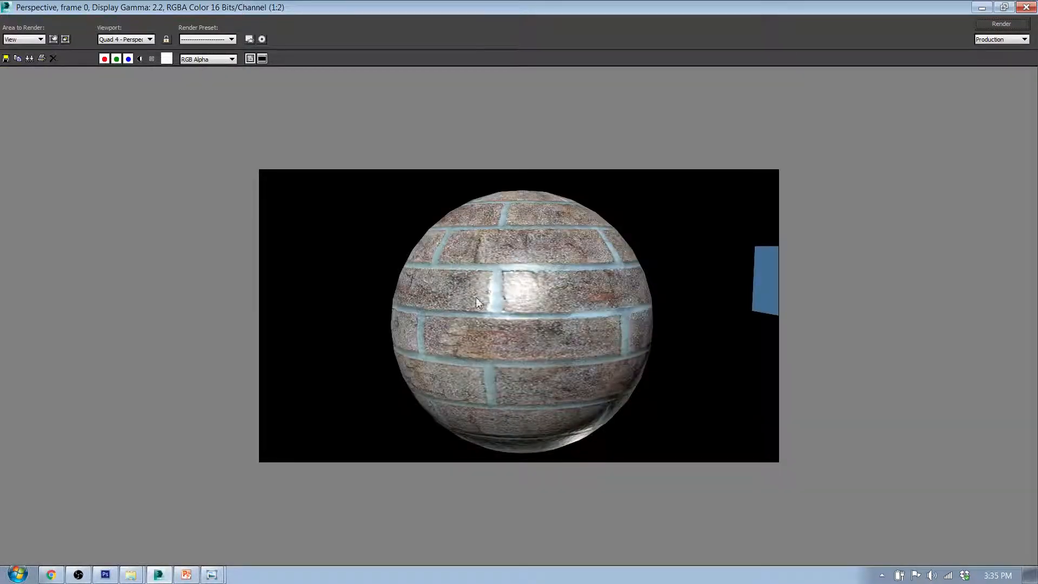
left_click(1027, 7)
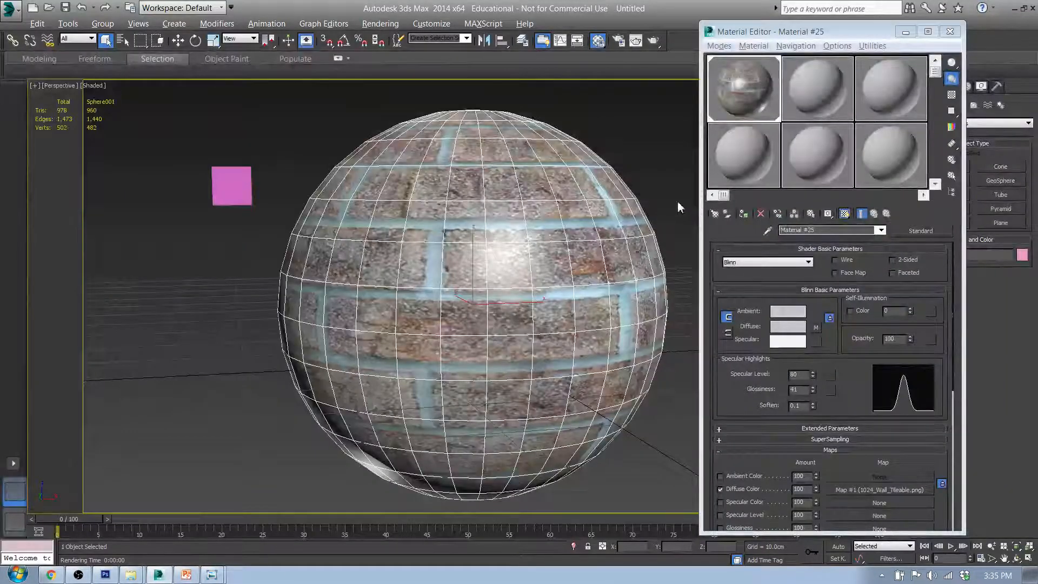
Step: Set the Bump amount in the brick material's maps to 60
left_click_drag(953, 318, 995, 520)
scroll(921, 484, "down", 2)
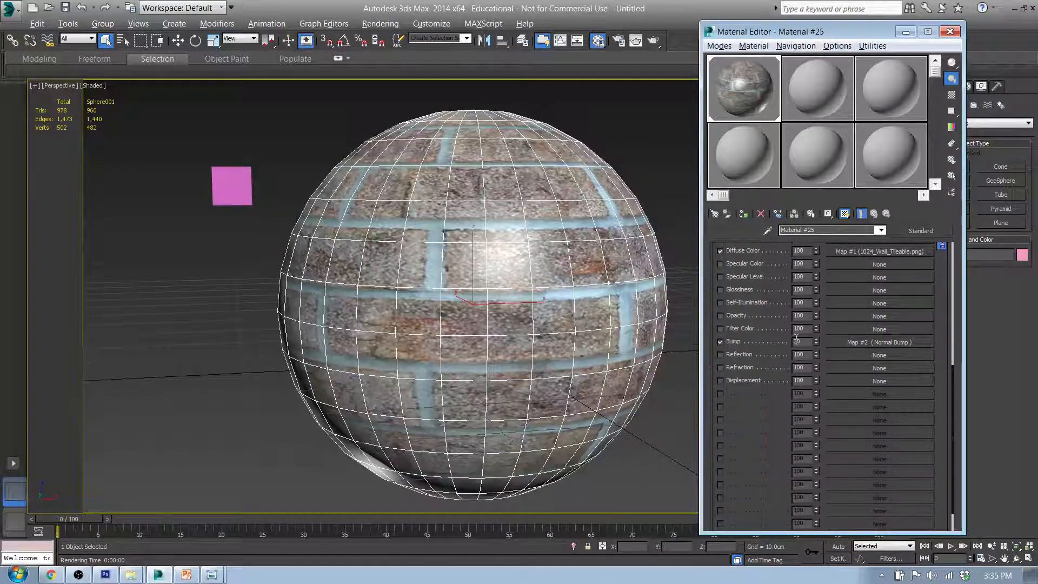
type("5")
type("60")
key("Return")
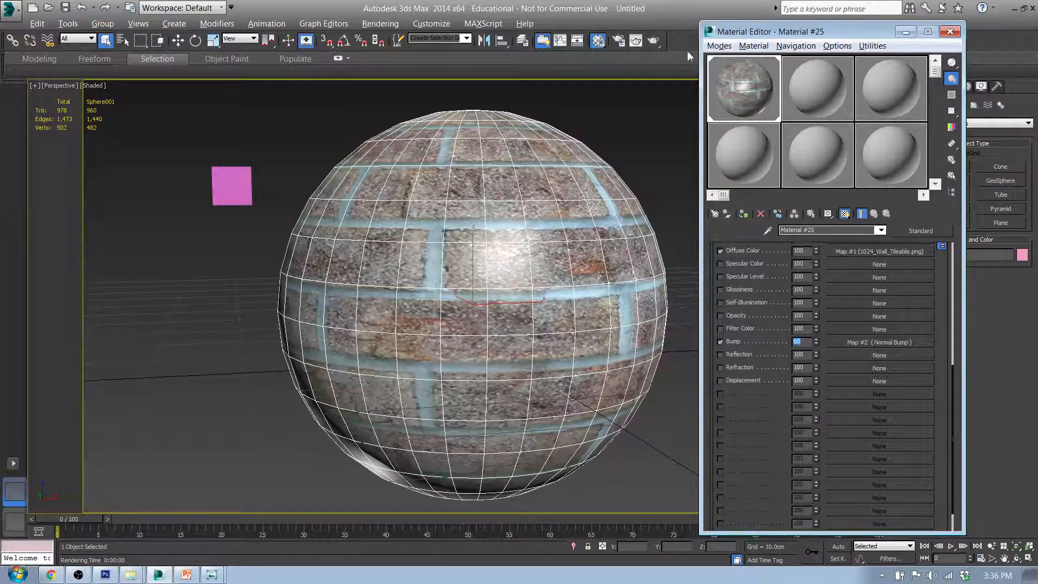
Step: Render the sphere, enlarge the rendered frame to examine the relief at full size, and close it
left_click(655, 43)
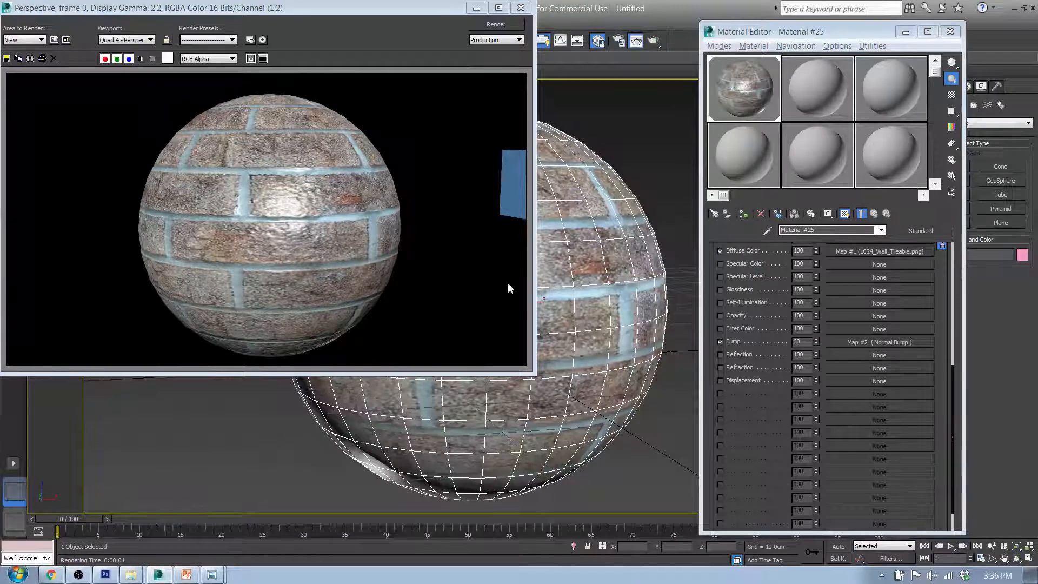
left_click_drag(535, 366, 740, 486)
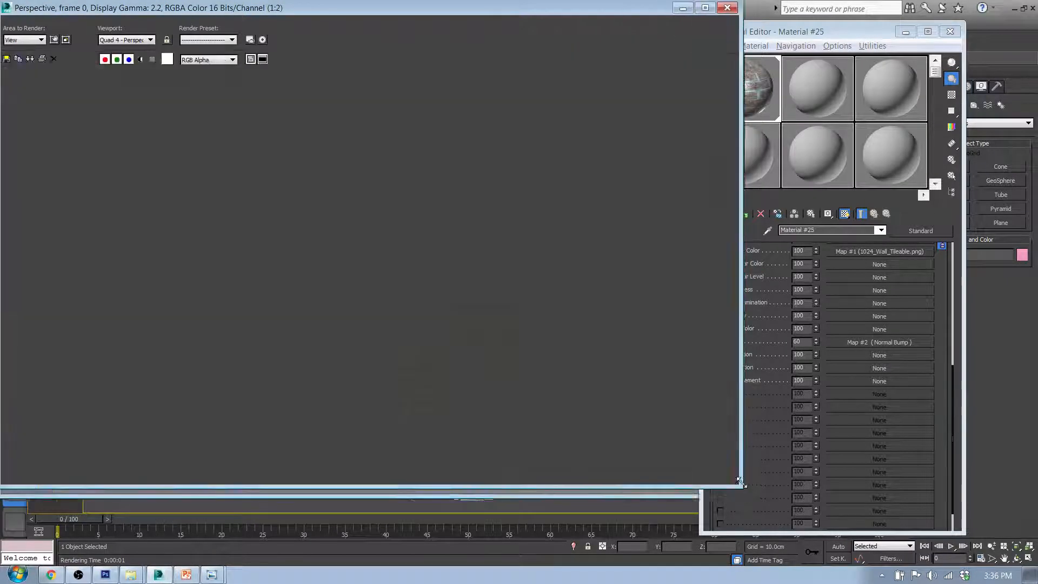
scroll(317, 322, "up", 1)
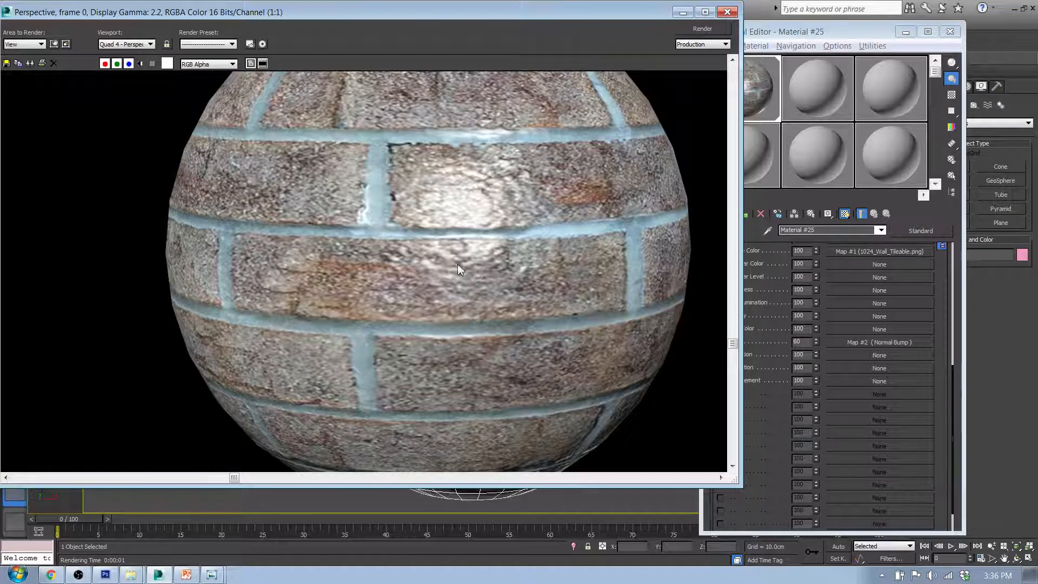
scroll(478, 157, "down", 1)
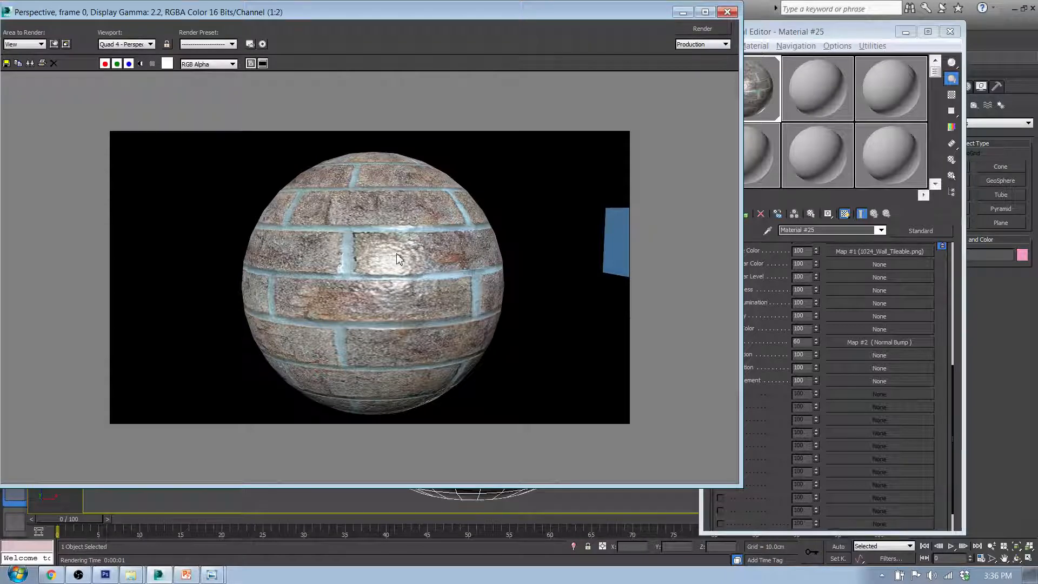
left_click(728, 12)
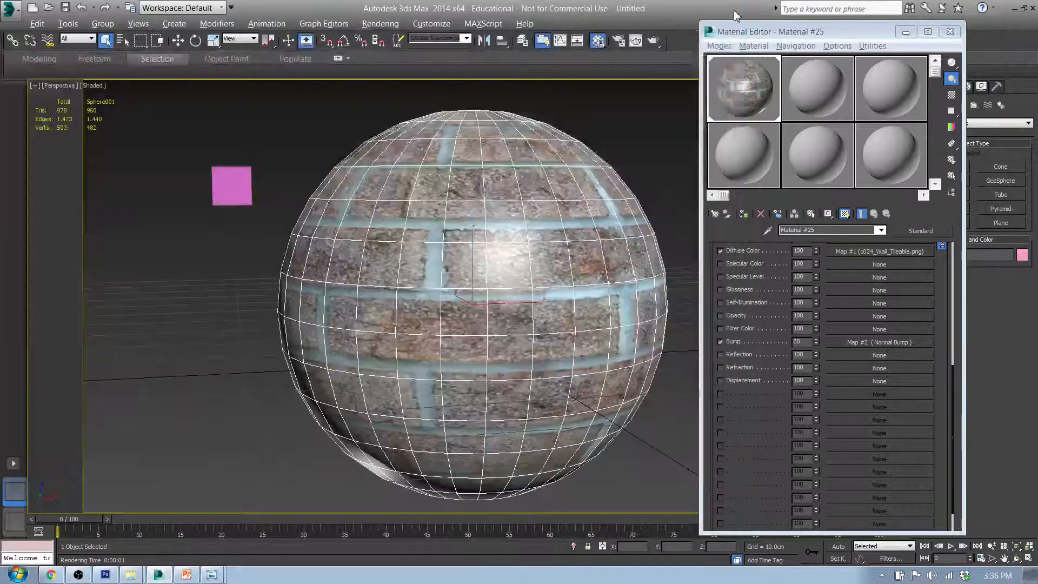
Step: Set the Normal multiplier of the Normal Bump map to 2.0, render the sphere and close the rendered frame
left_click(860, 342)
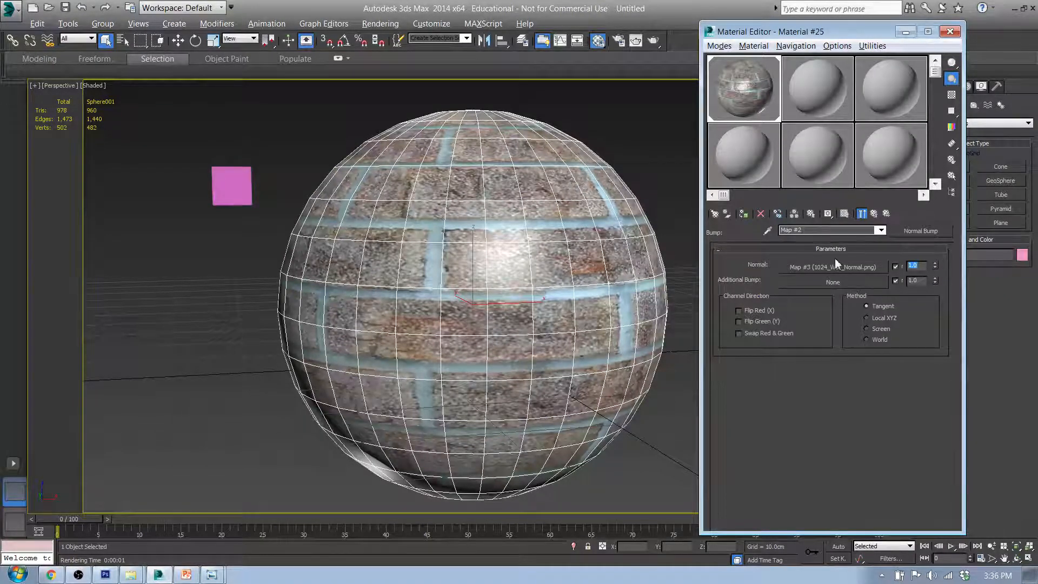
type("2")
key("Return")
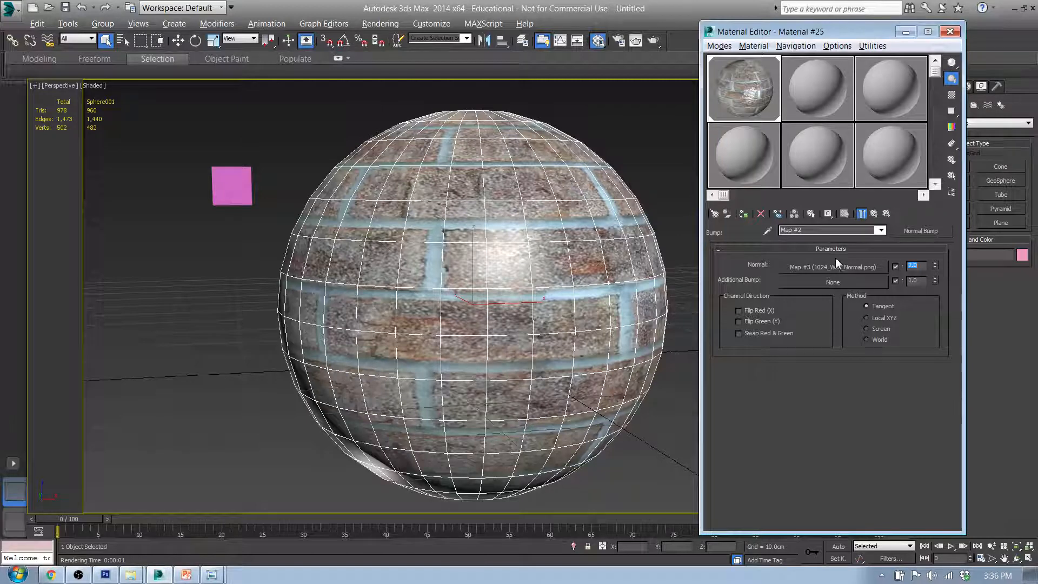
left_click(653, 40)
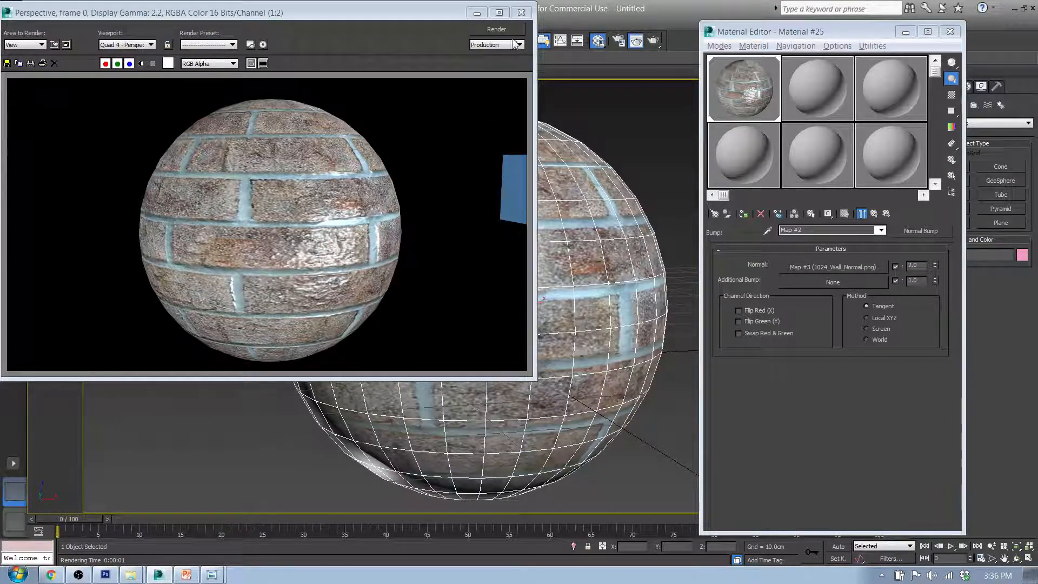
left_click(521, 13)
Step: Return to the parent material, raise the Bump amount to 100 and inspect an enlarged render of the sphere
left_click(874, 214)
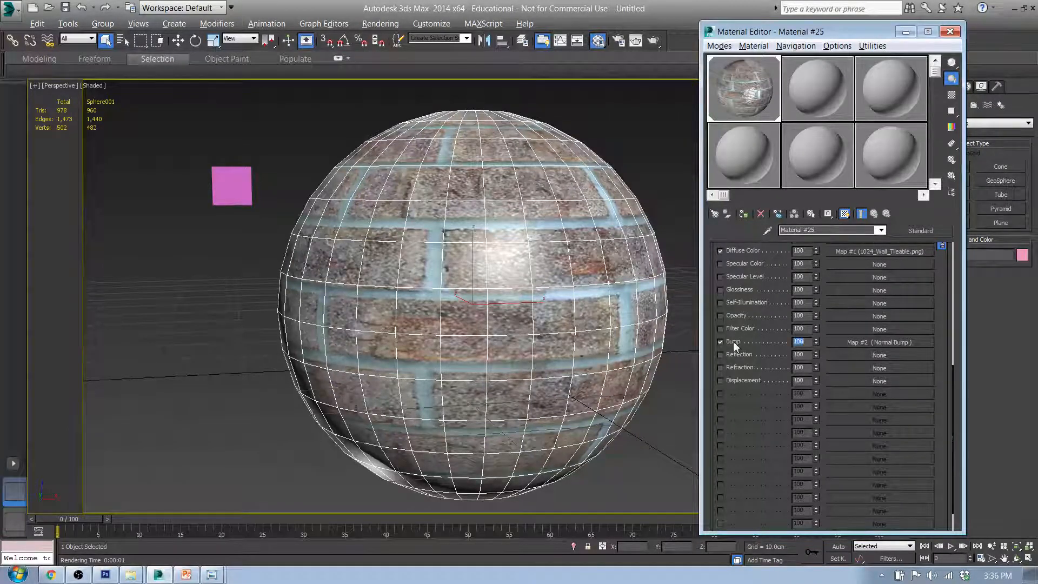
key("Return")
left_click(655, 40)
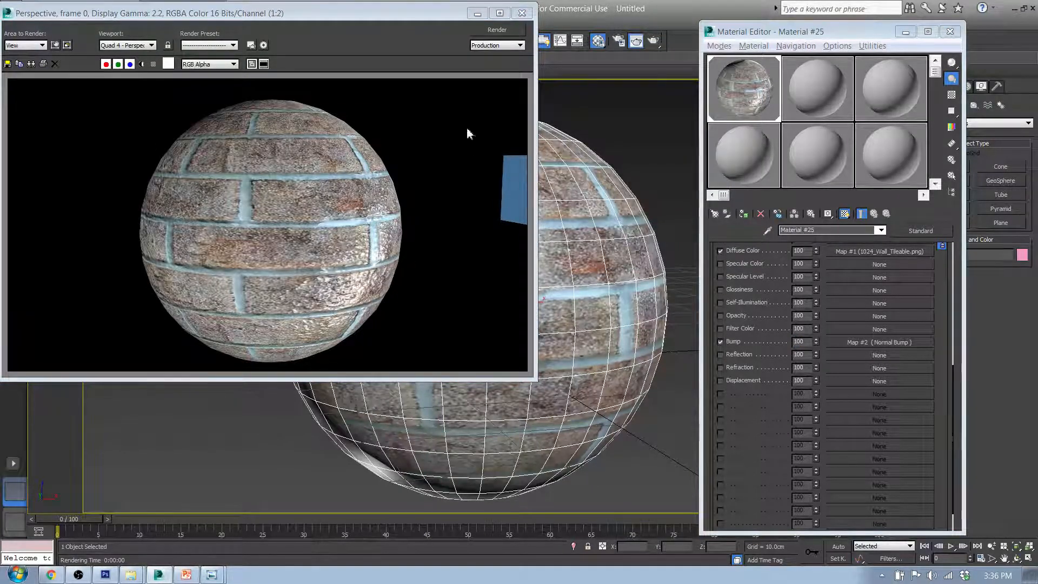
left_click_drag(534, 380, 830, 493)
scroll(520, 365, "up", 1)
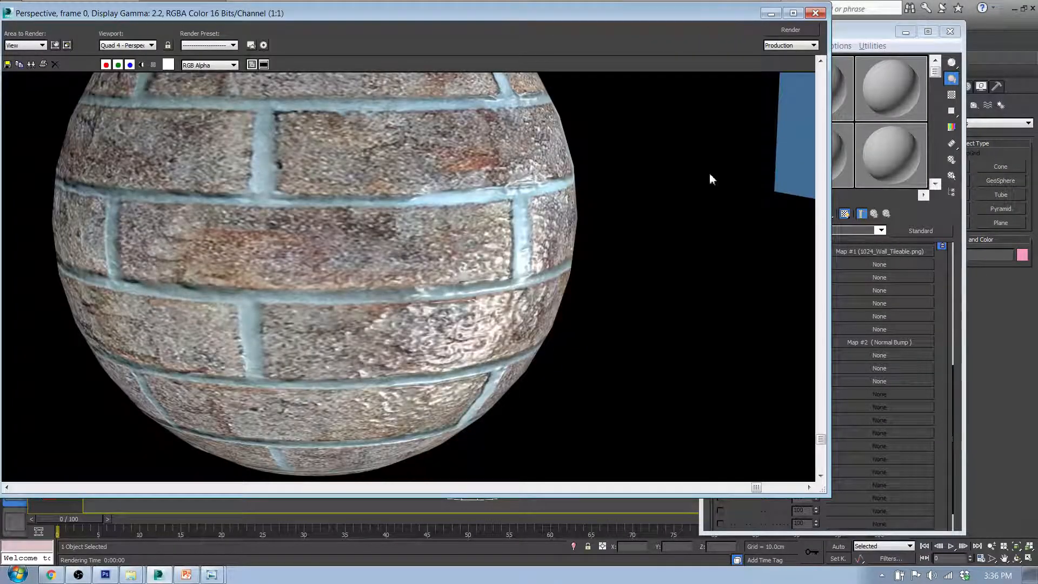
left_click(815, 12)
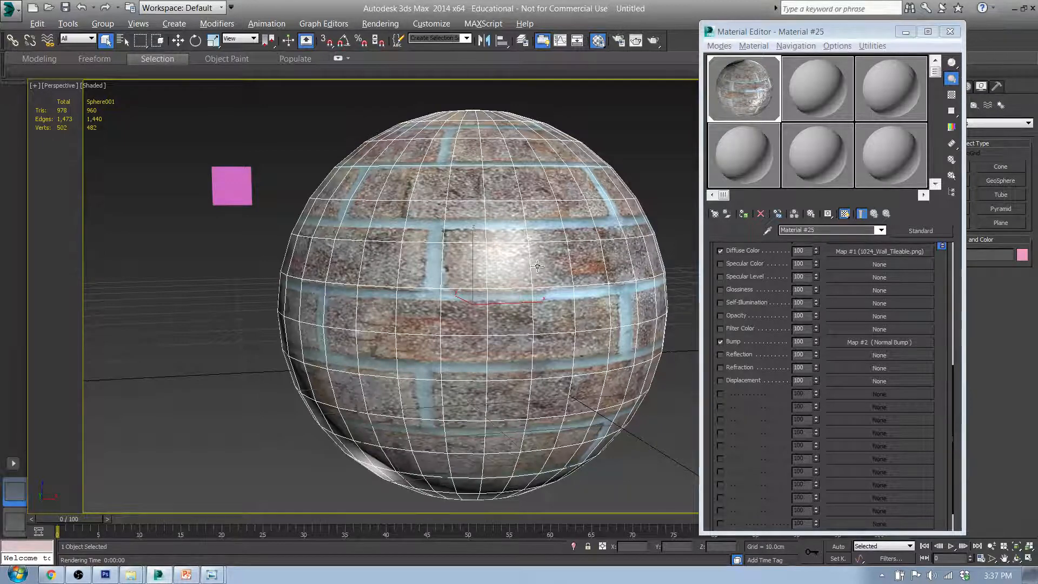
Step: Try a Bump amount of 500, rendering the sphere from the current view and again from a closer view
left_click(800, 341)
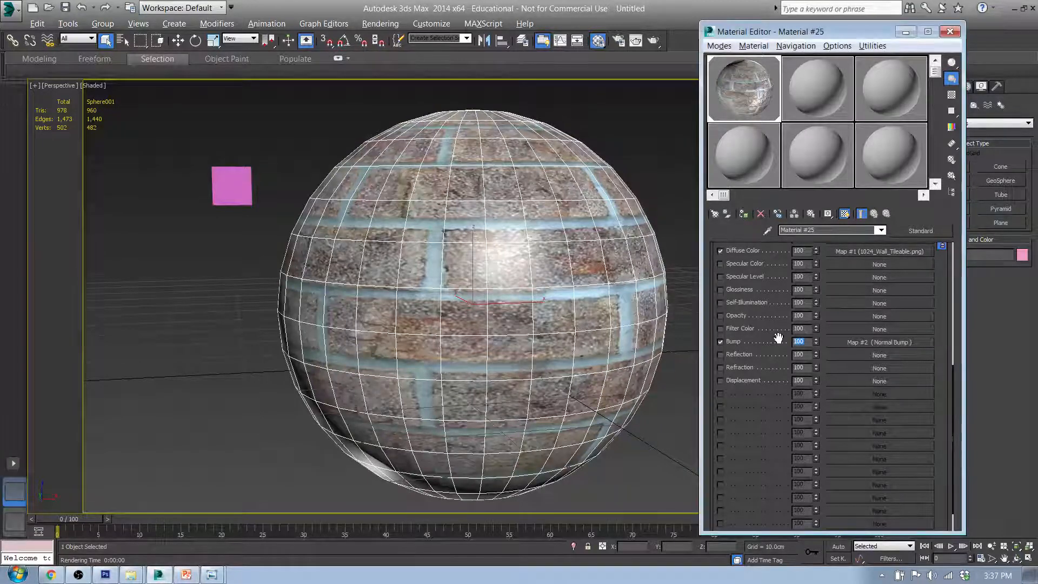
type("500")
key("Return")
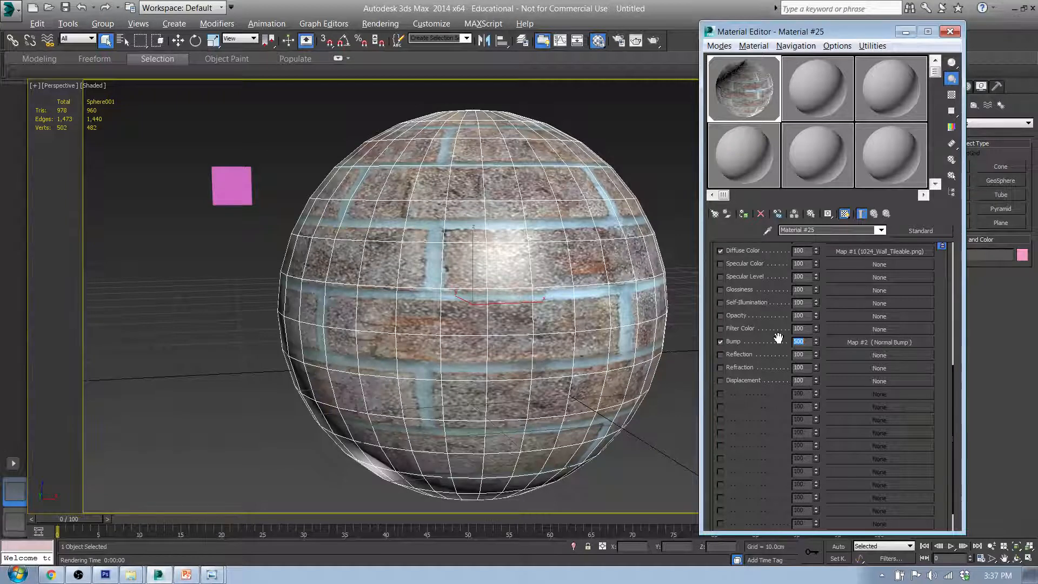
left_click(638, 42)
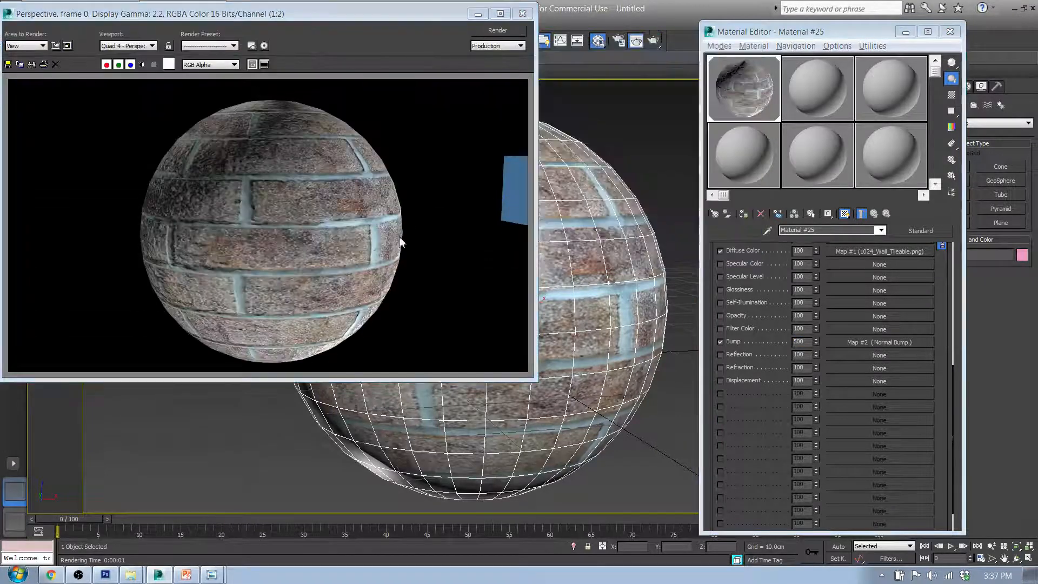
scroll(262, 214, "up", 3)
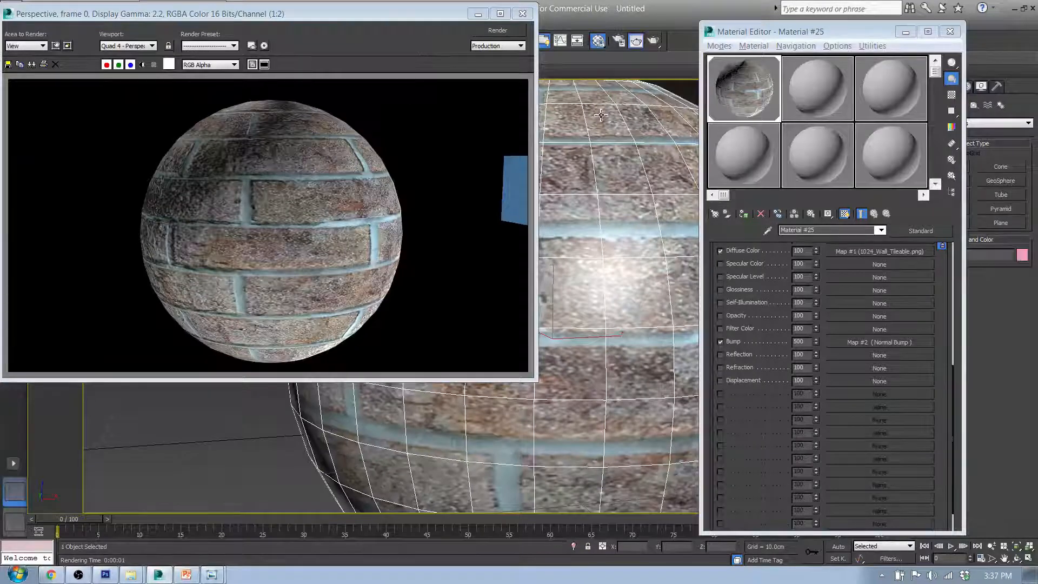
key("shift+q")
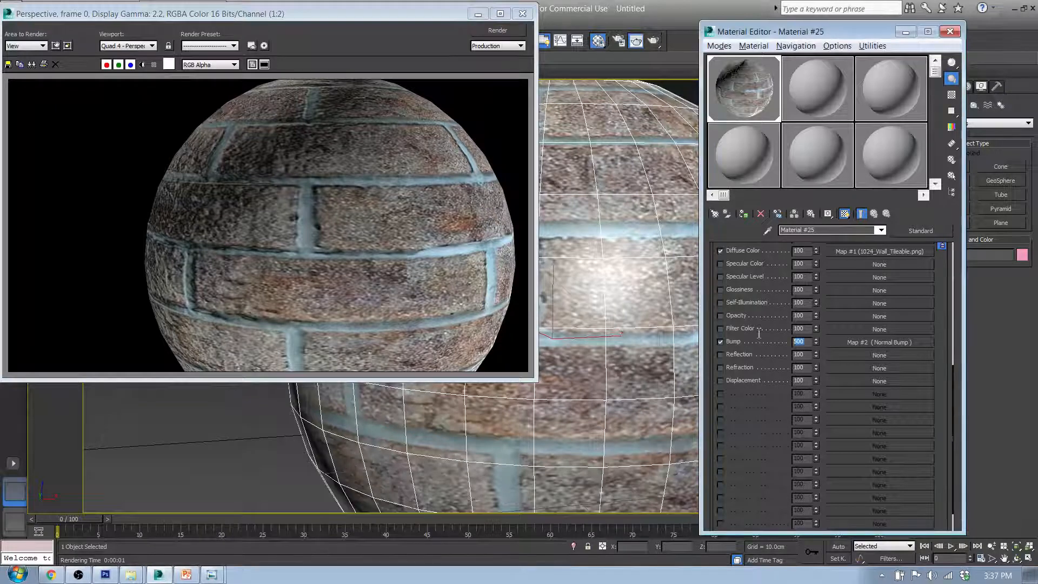
left_click(522, 13)
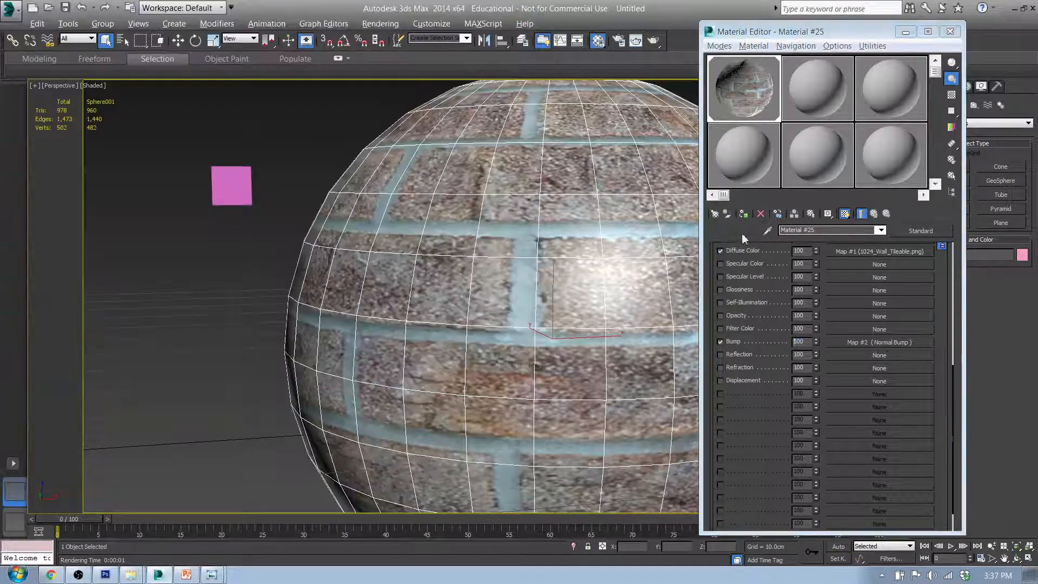
Step: Set the Bump amount to 60 and load B&W_1024.png as a bitmap into the material's Opacity slot
double_click(800, 342)
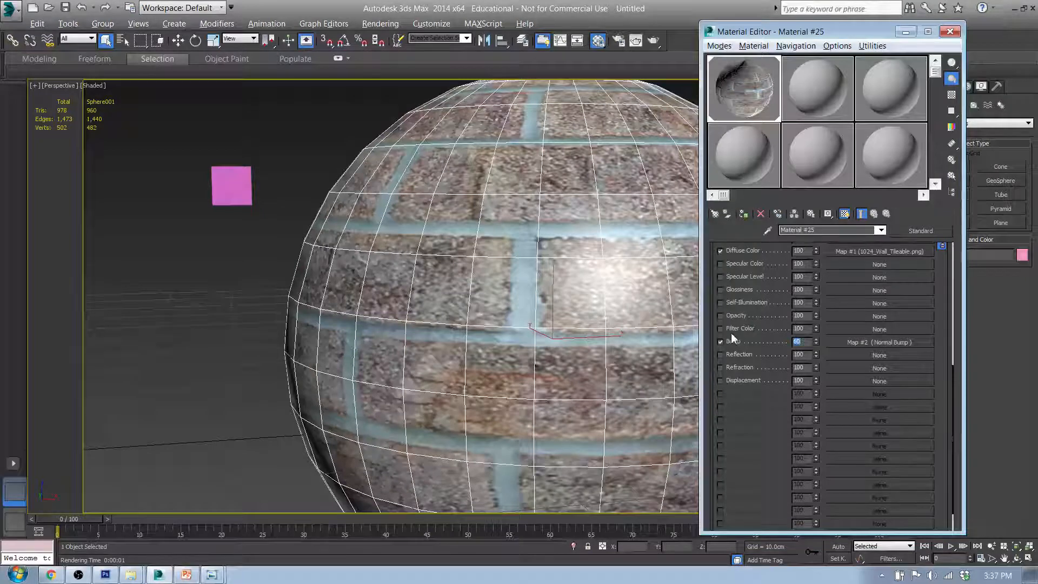
key("Return")
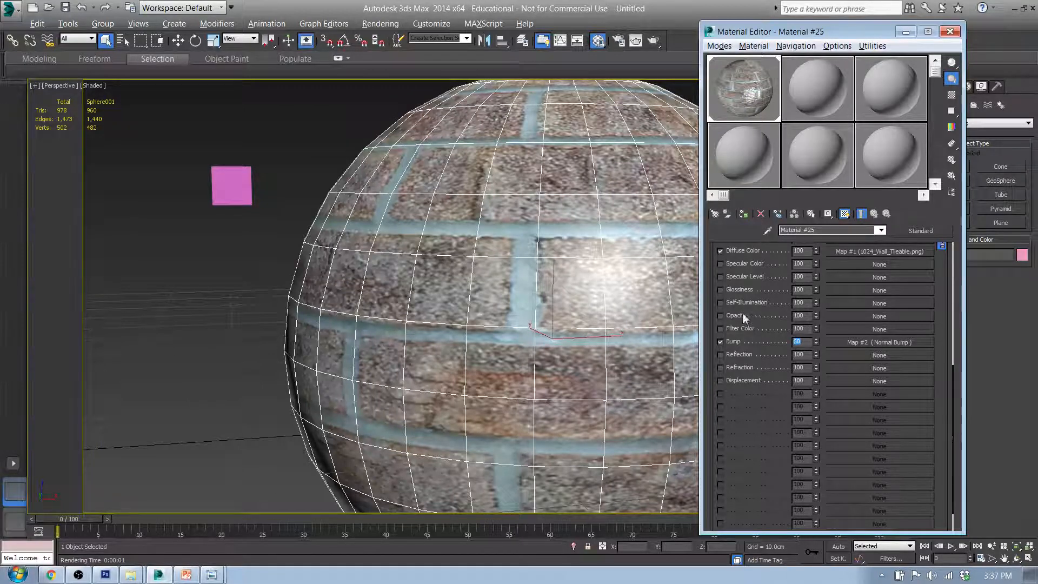
left_click(877, 316)
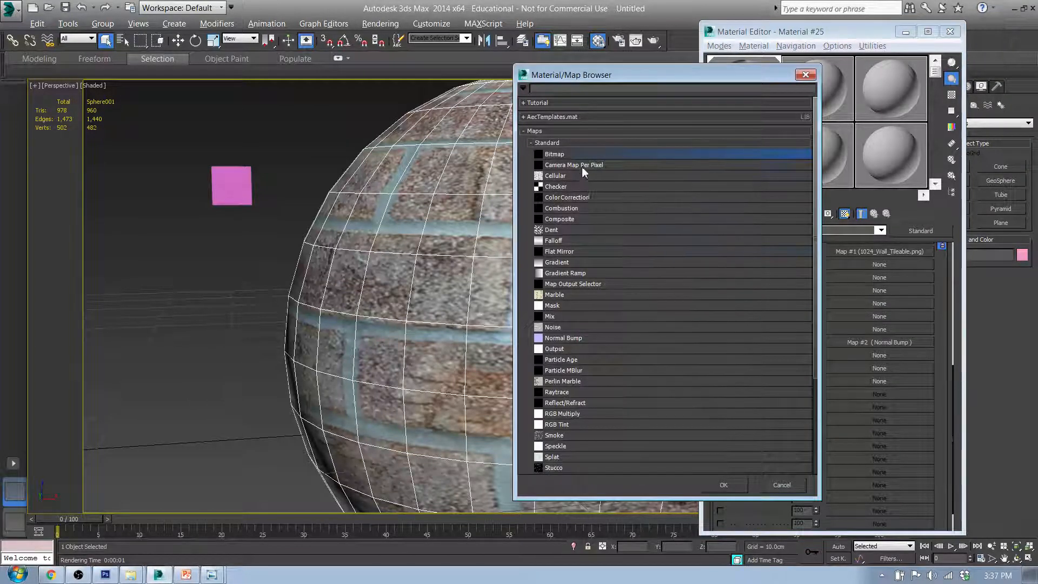
left_click(723, 484)
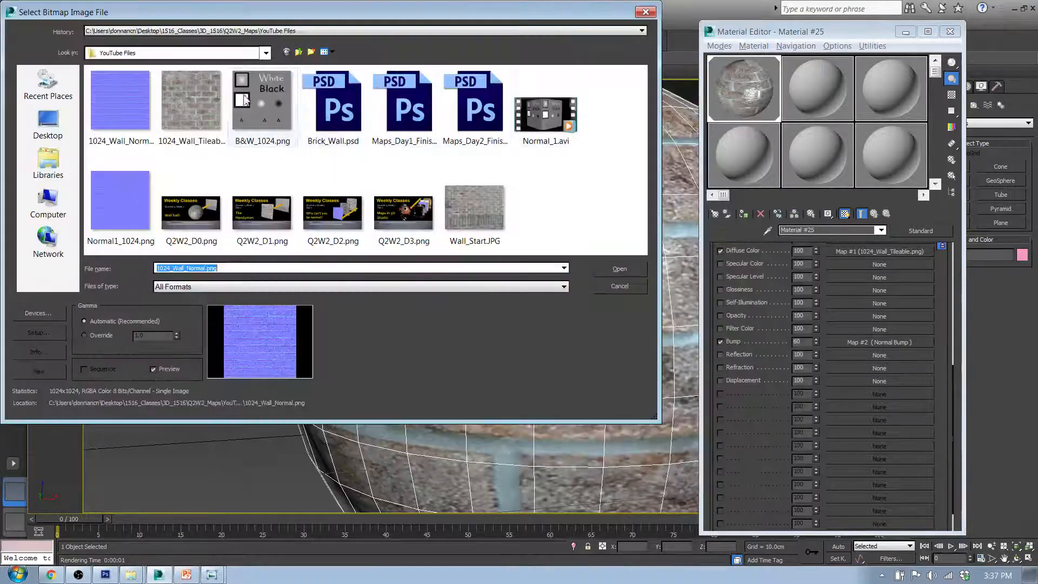
left_click(278, 95)
left_click(630, 272)
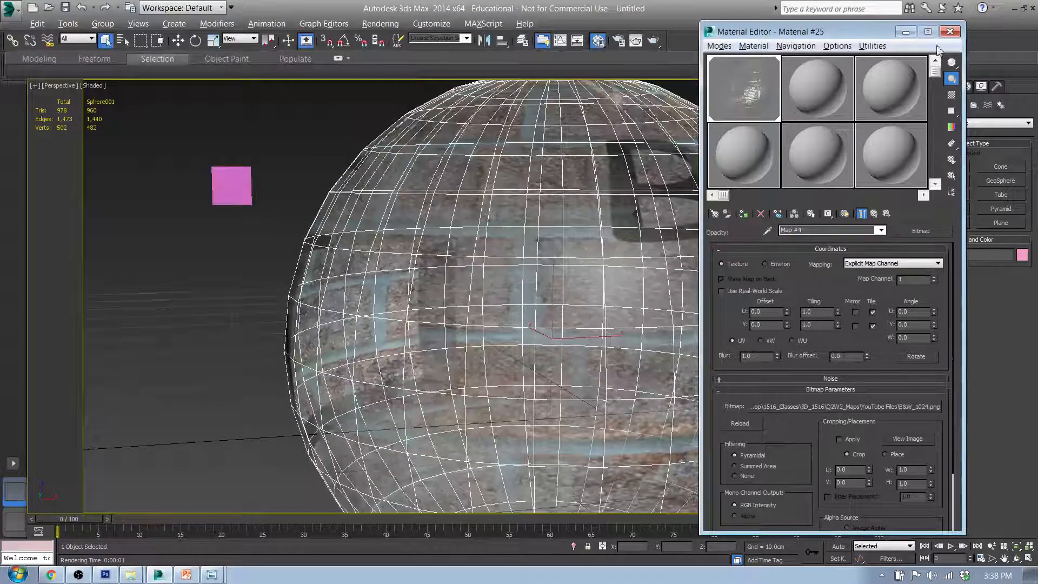
Step: Close the Material Editor and render the sphere from the side showing the black lettering, closing the rendered frame
left_click(950, 31)
middle_click_drag(761, 207, 730, 211, "alt")
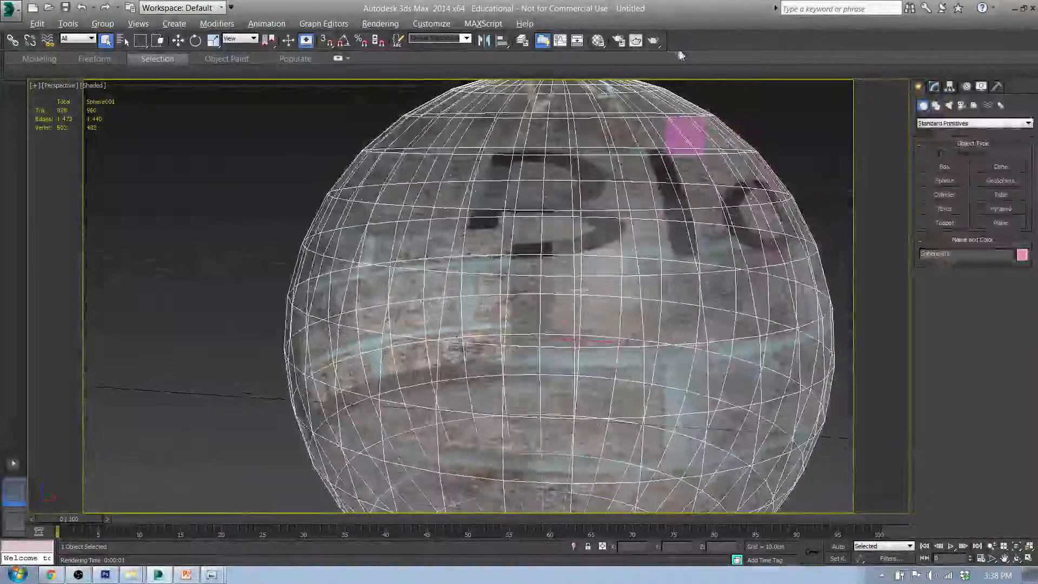
left_click(655, 40)
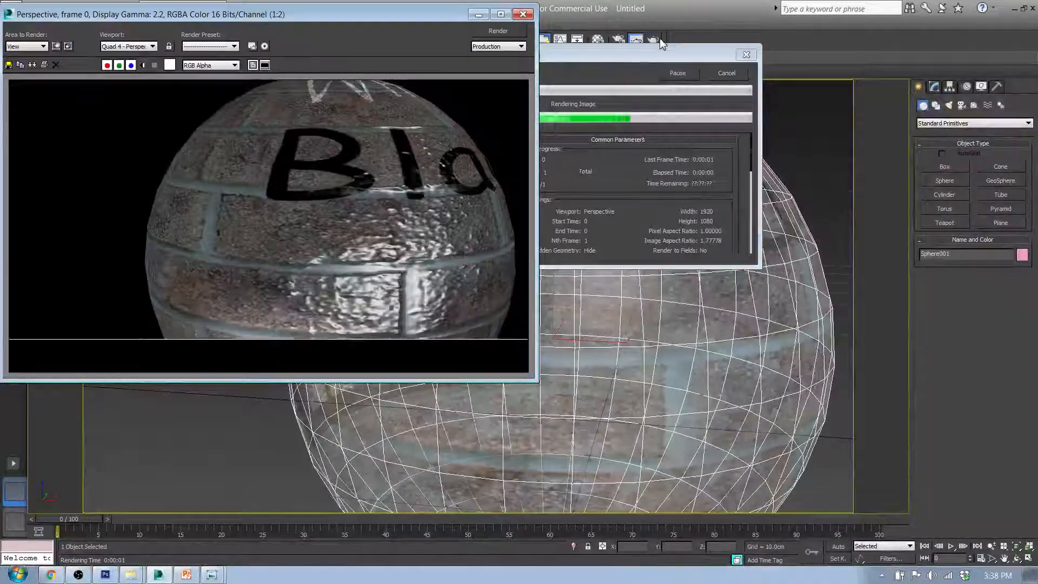
left_click(523, 14)
Step: Move the blue box behind the partly transparent sphere
mouse_move(486, 227)
middle_mouse_down("alt")
mouse_move(644, 202)
mouse_move(478, 221)
middle_mouse_up("alt")
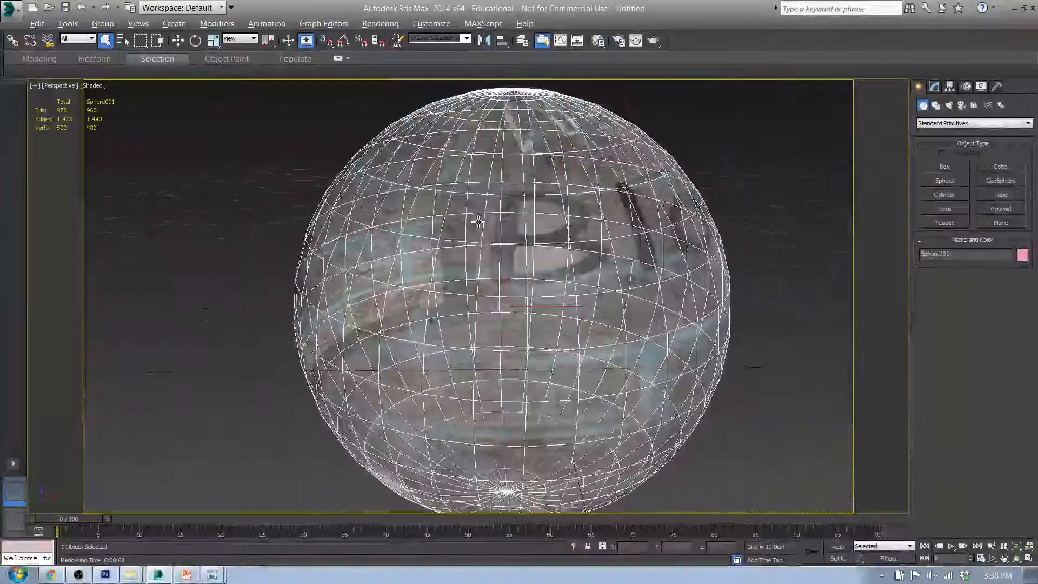
scroll(478, 221, "down", 6)
left_click(774, 206)
key("w")
left_click_drag(775, 206, 540, 201)
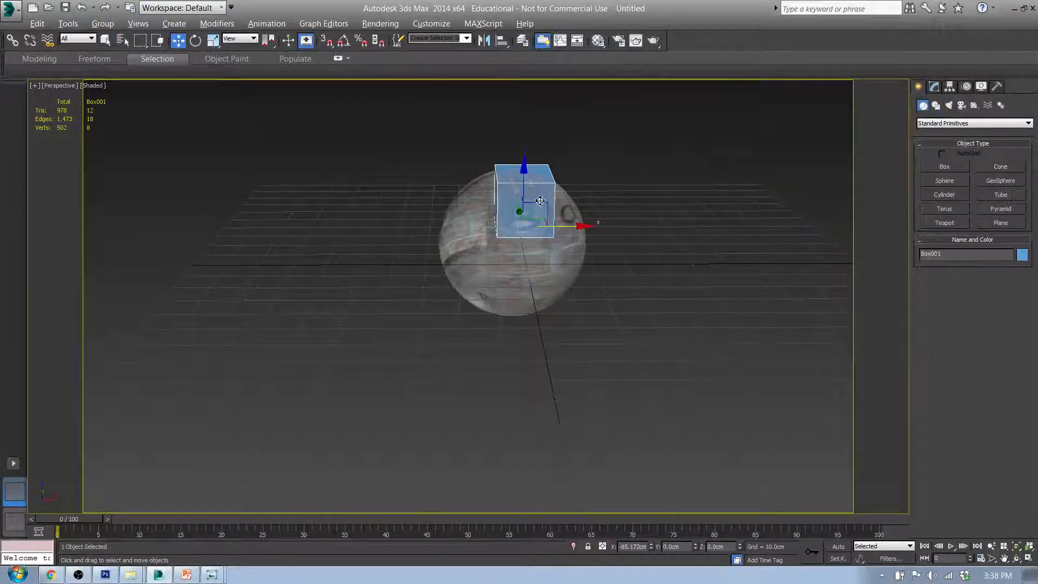
Step: Render a close view of the sphere with the box behind it, examine the transparency and close the rendered frame
scroll(546, 216, "up", 10)
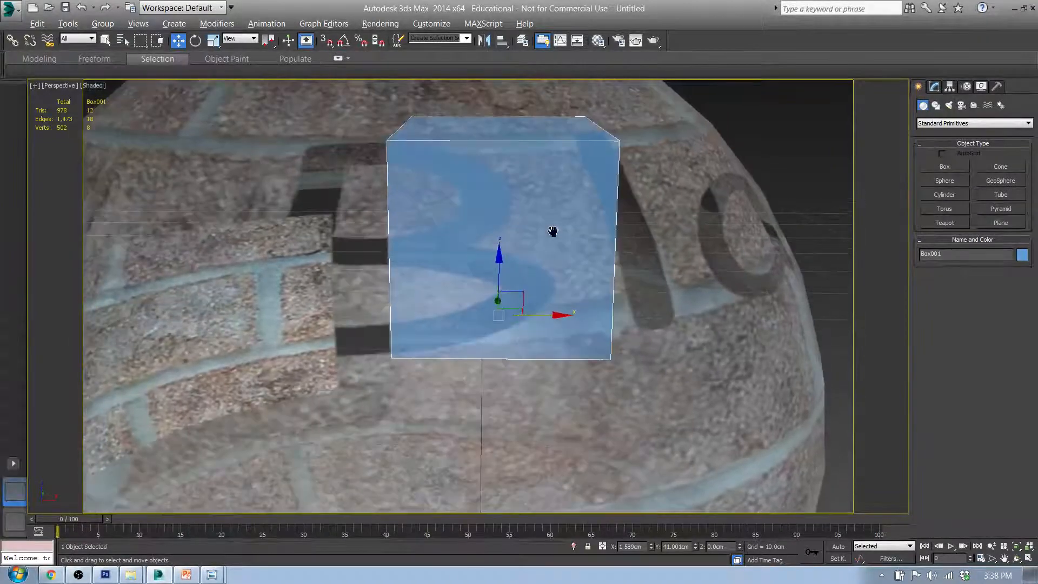
left_click(652, 41)
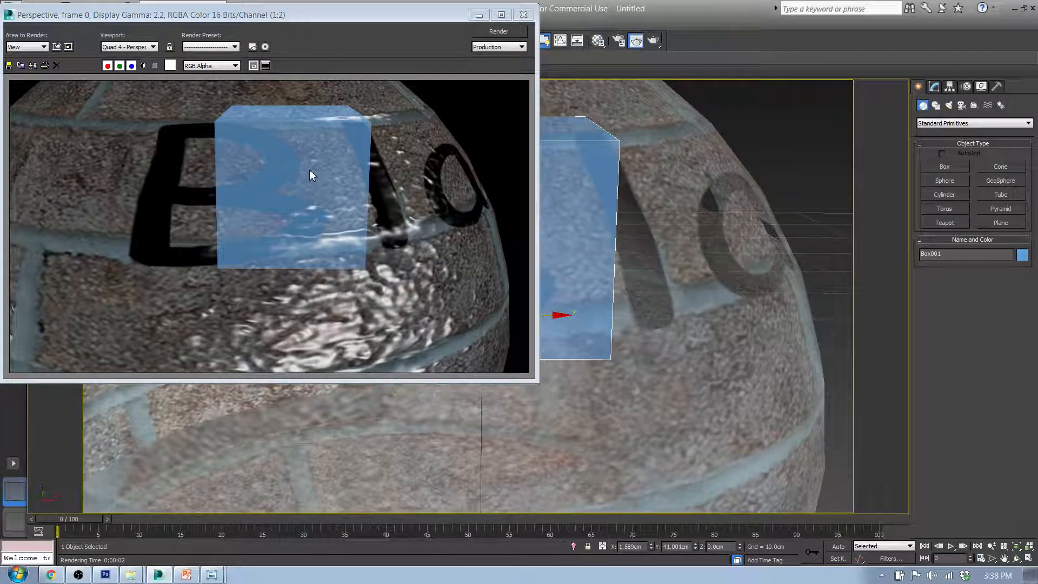
left_click(314, 203)
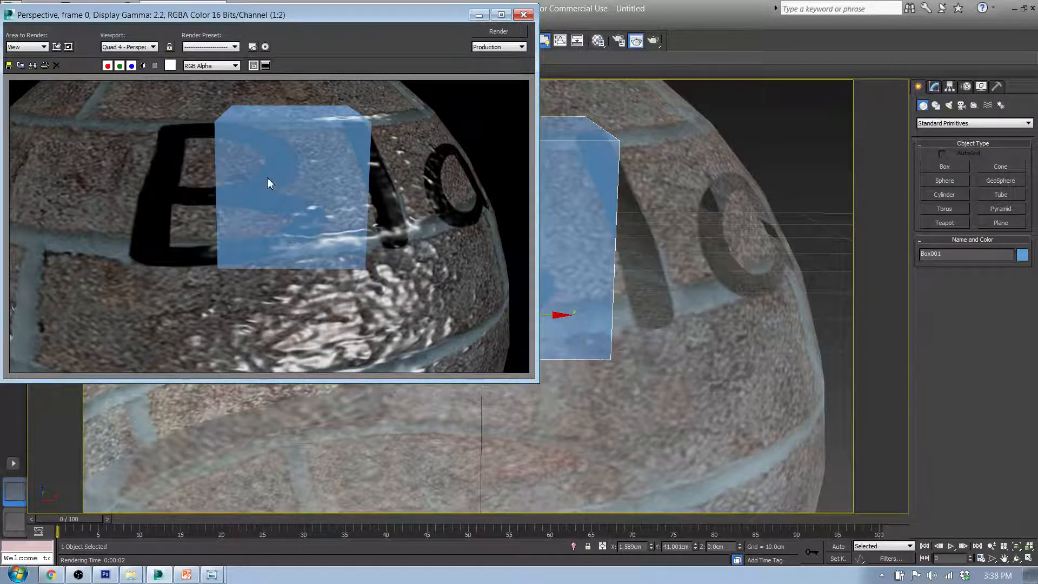
scroll(346, 189, "down", 2)
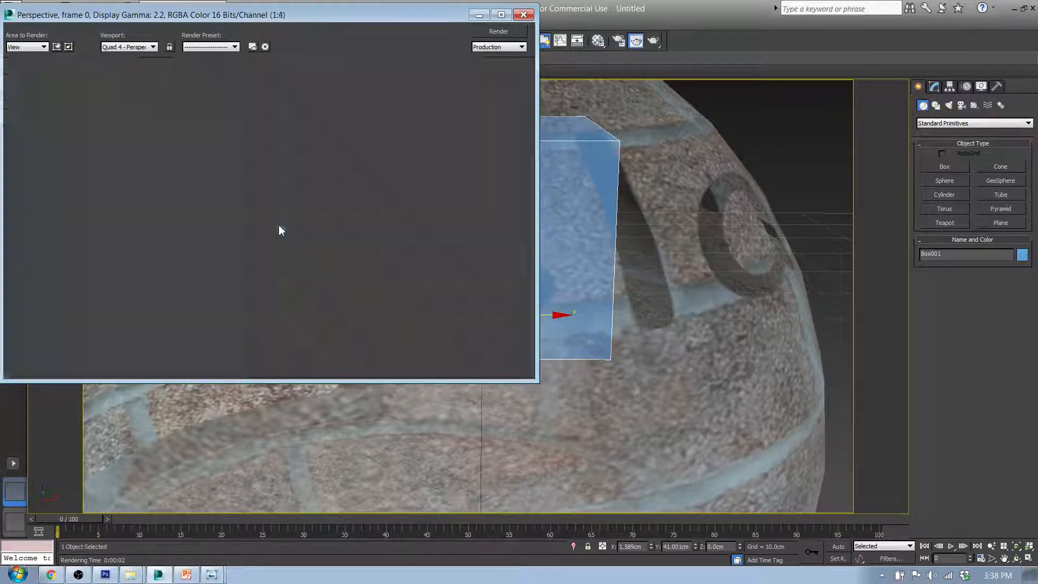
scroll(280, 223, "up", 2)
left_click(523, 17)
Step: Render the sphere from another side, with the black square outline facing the view and the box beside it
scroll(490, 210, "down", 4)
middle_click_drag(490, 211, 595, 200, "alt")
middle_click_drag(715, 203, 574, 246)
scroll(574, 246, "up", 2)
middle_click_drag(648, 254, 462, 257)
scroll(462, 257, "up", 2)
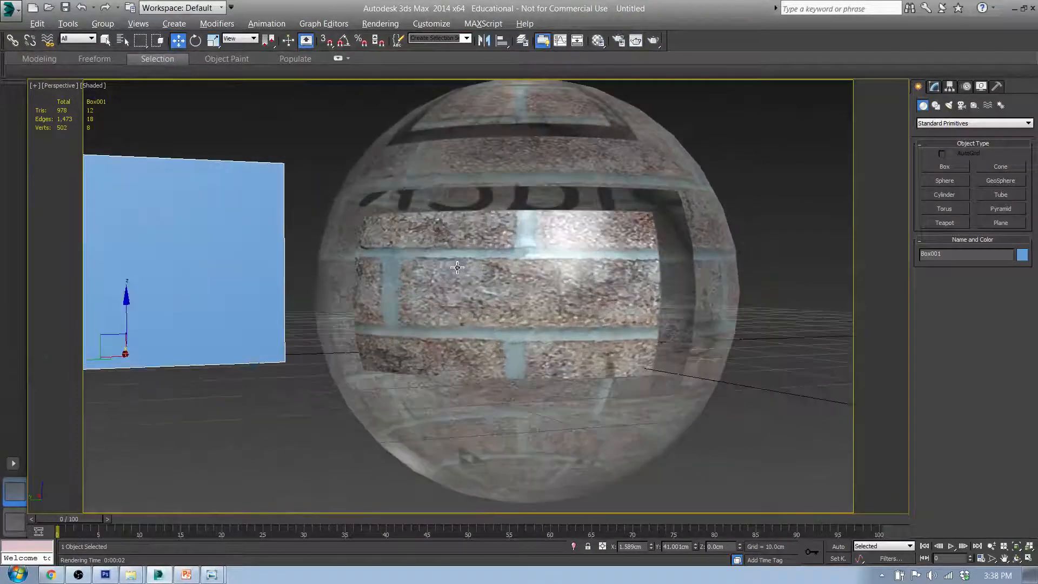
left_click(655, 41)
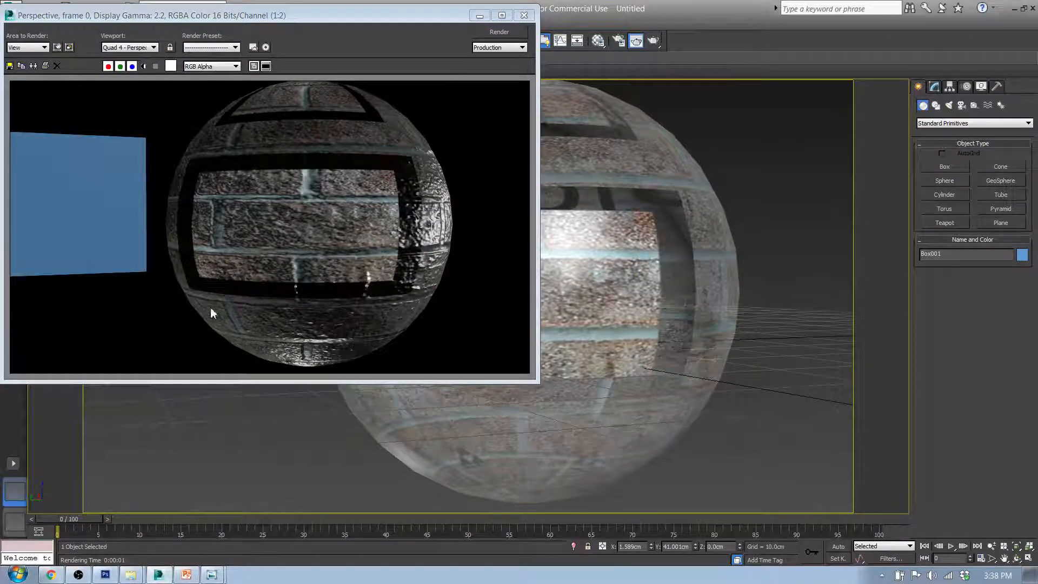
Step: Turn off the Bump map in the brick material and render the sphere for comparison, closing the rendered frame and Material Editor
left_click(618, 41)
left_click(524, 134)
left_click(597, 41)
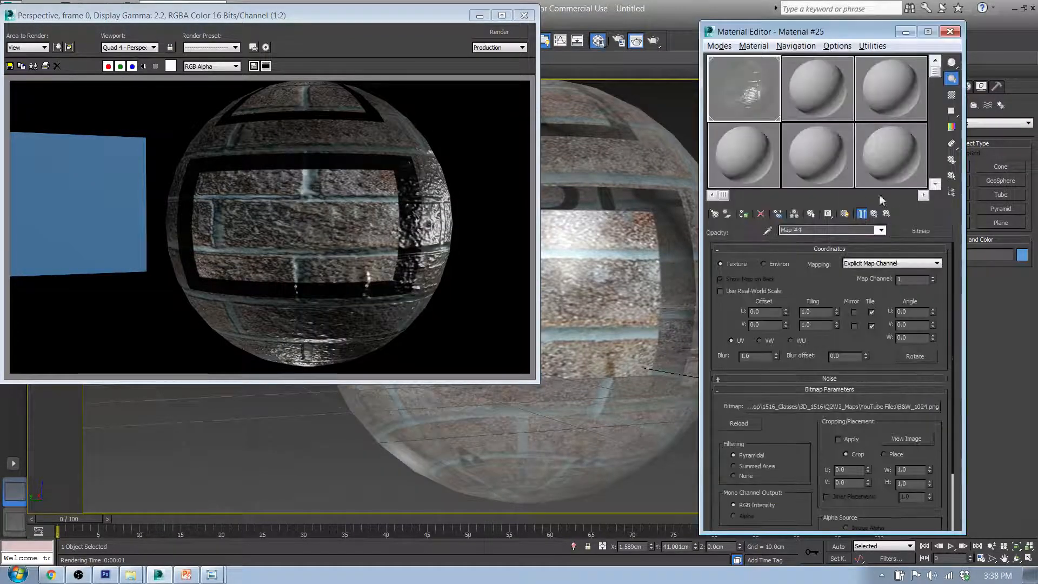
left_click(875, 213)
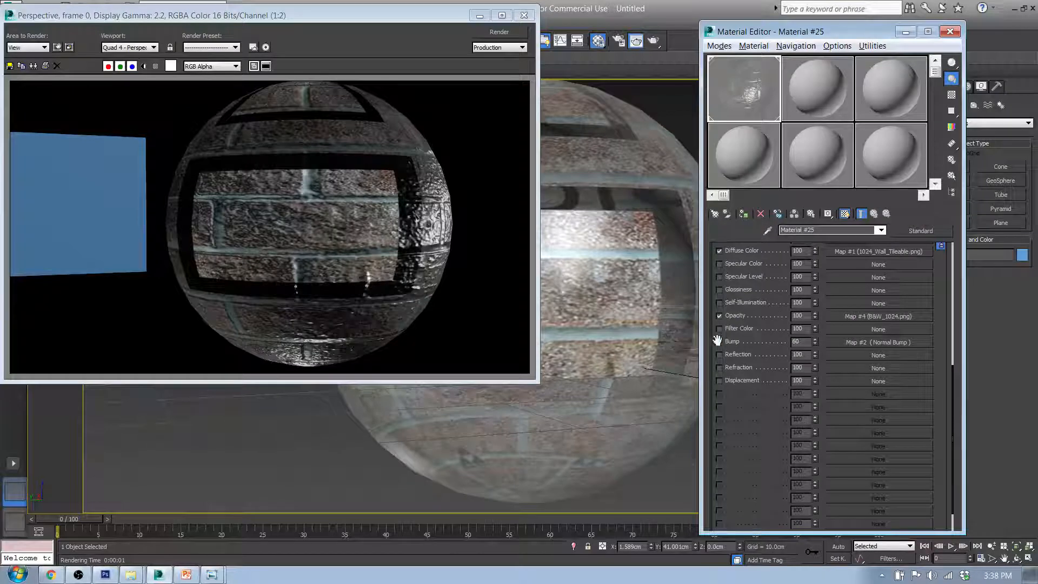
left_click(720, 341)
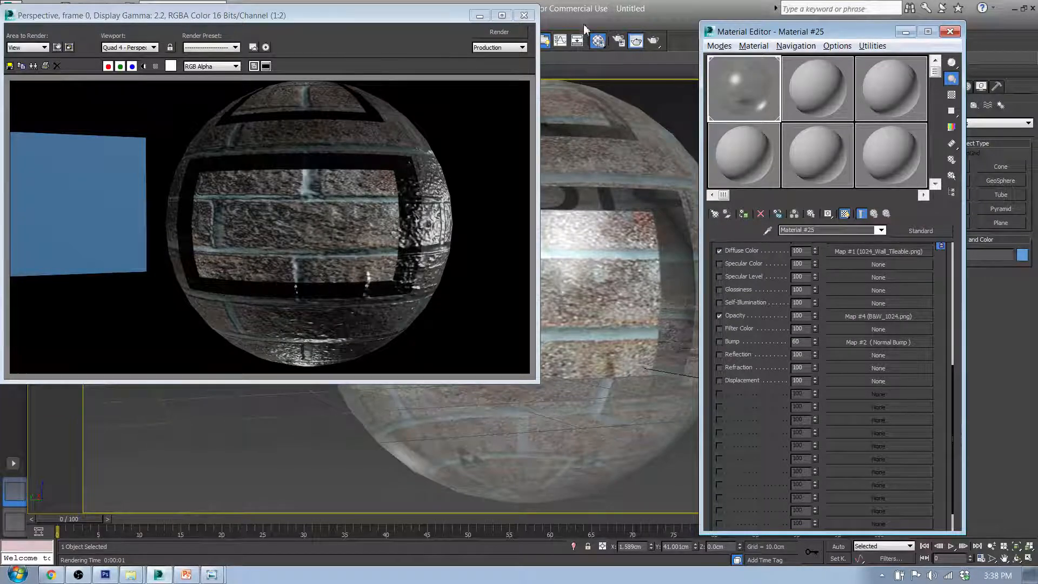
left_click(656, 41)
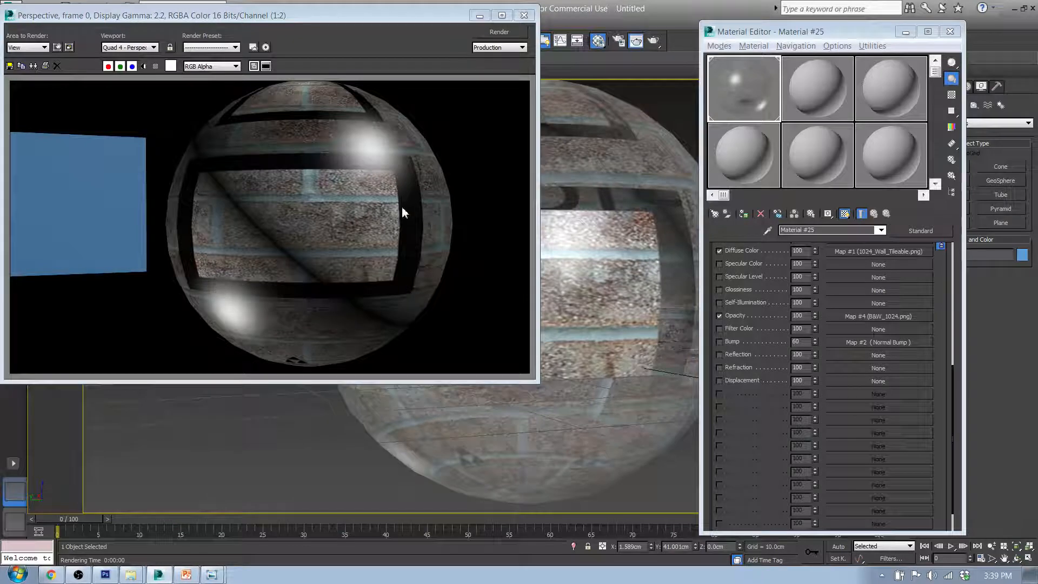
left_click(525, 15)
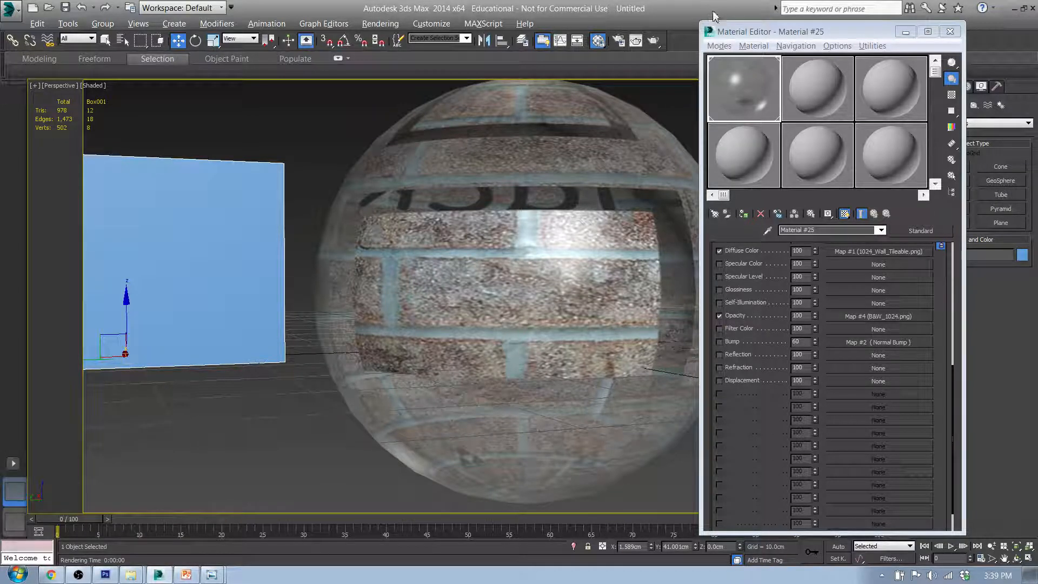
left_click(950, 31)
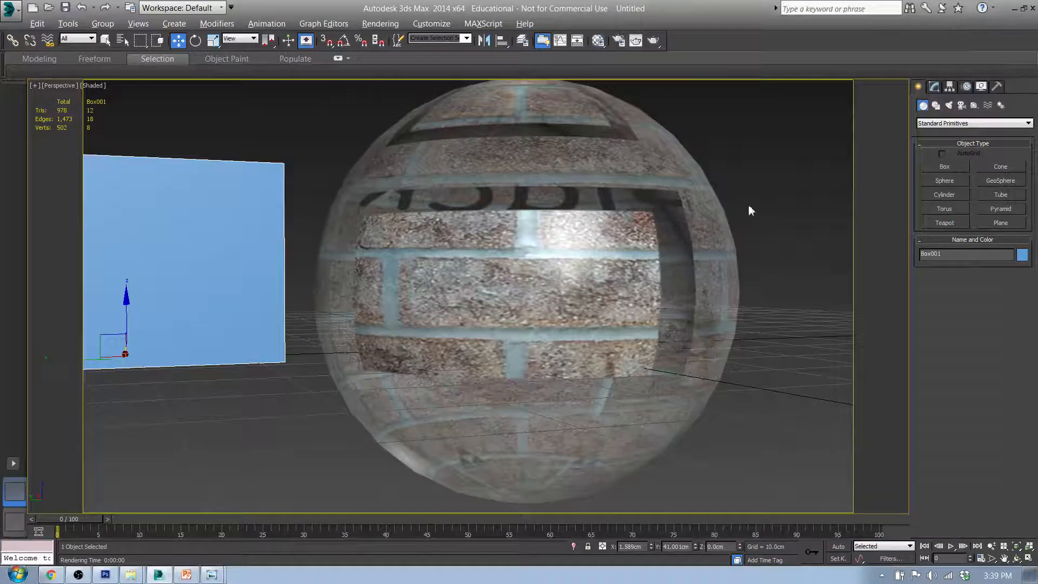
Step: Delete the blue box beside the sphere and select the sphere
middle_click_drag(481, 279, 603, 217, "alt")
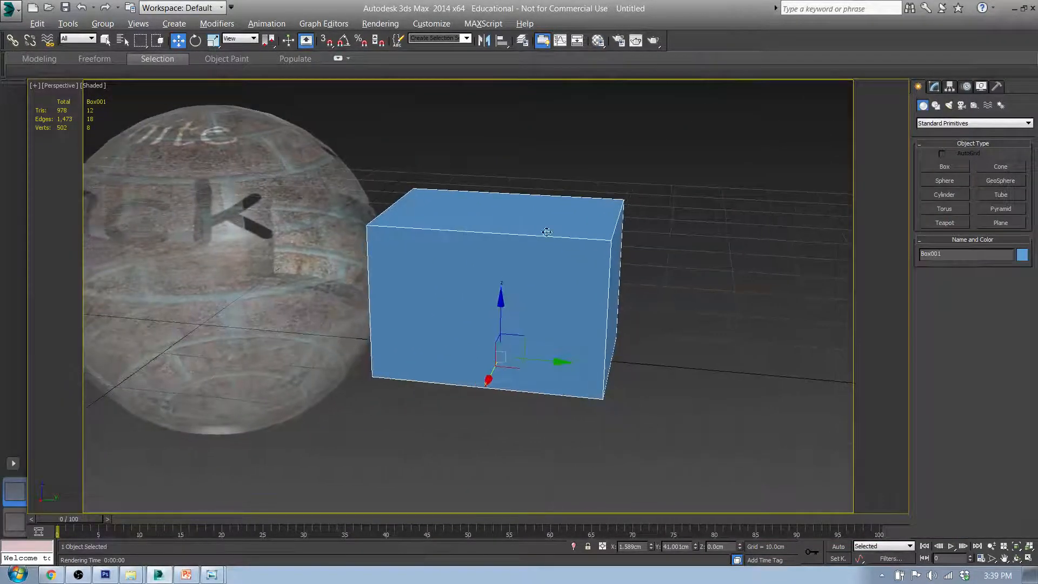
middle_click_drag(279, 248, 420, 230)
scroll(422, 231, "down", 2)
scroll(431, 233, "up", 4)
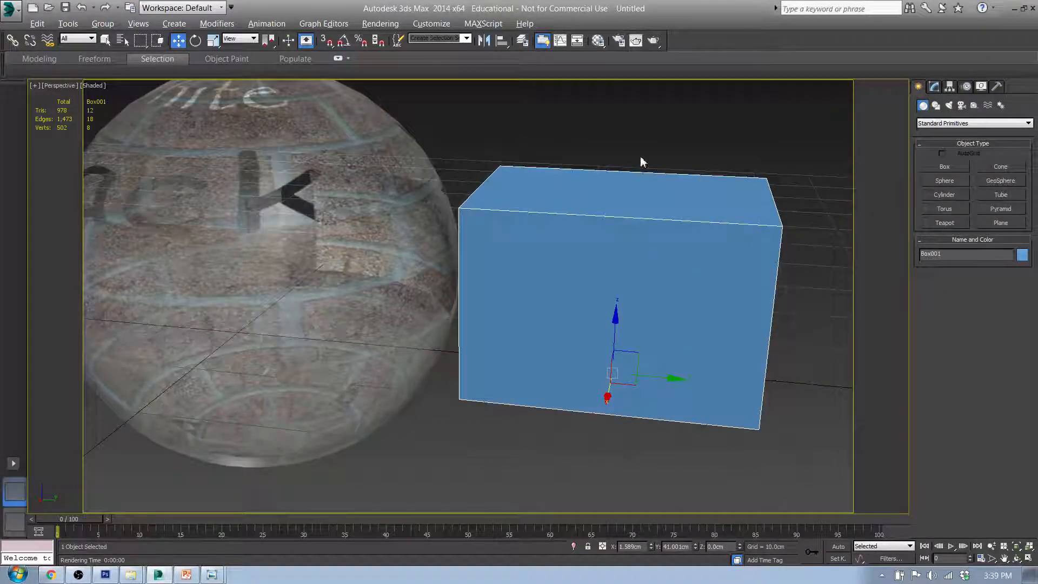
key("Delete")
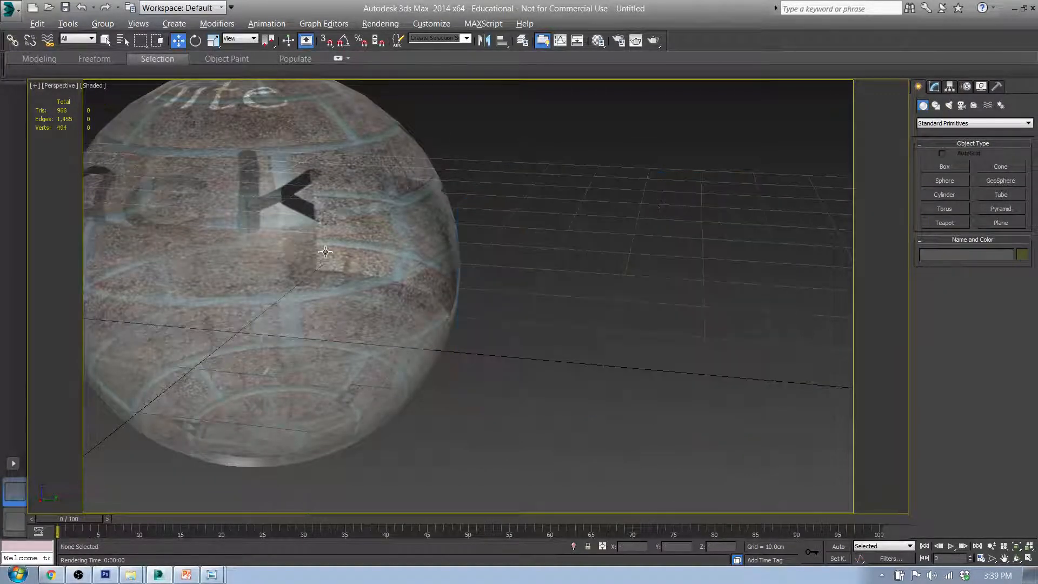
middle_click_drag(333, 258, 464, 277, "alt")
left_click(464, 277)
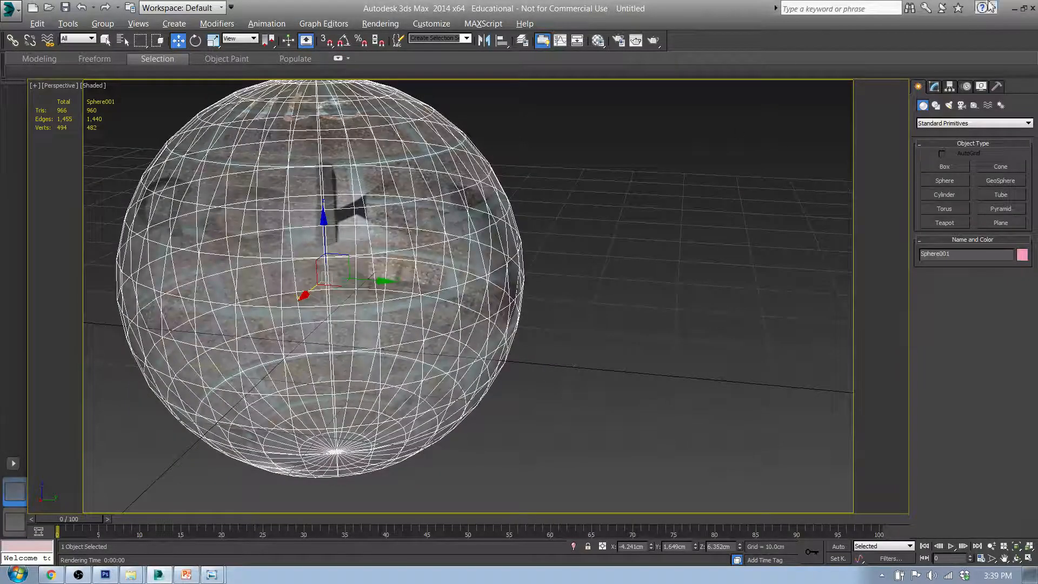
Step: Close 3ds Max without saving, switch to Photoshop and close the Maps_Day2_Finished.psd document
left_click(1028, 7)
left_click(515, 311)
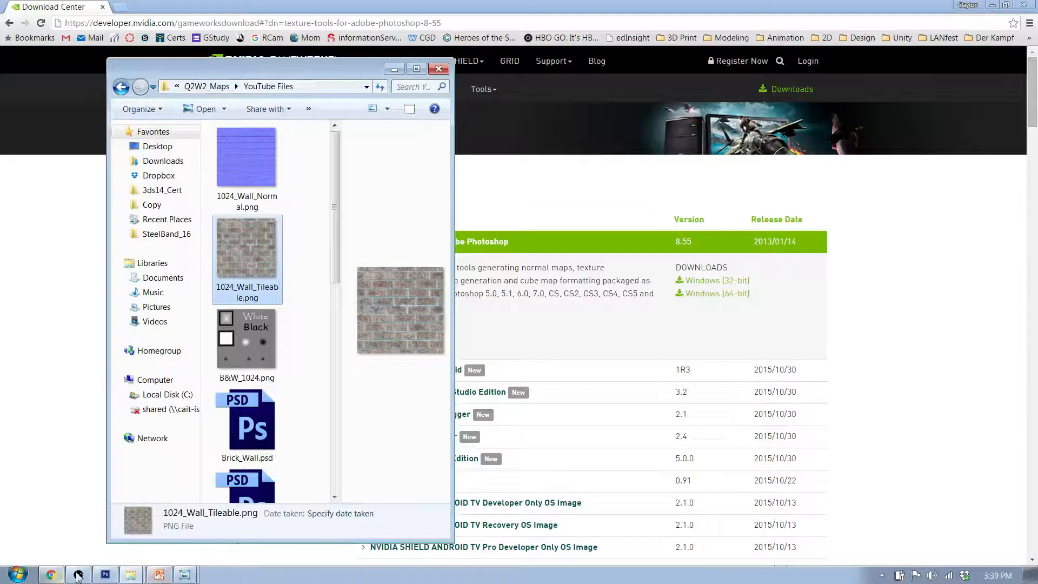
left_click(105, 575)
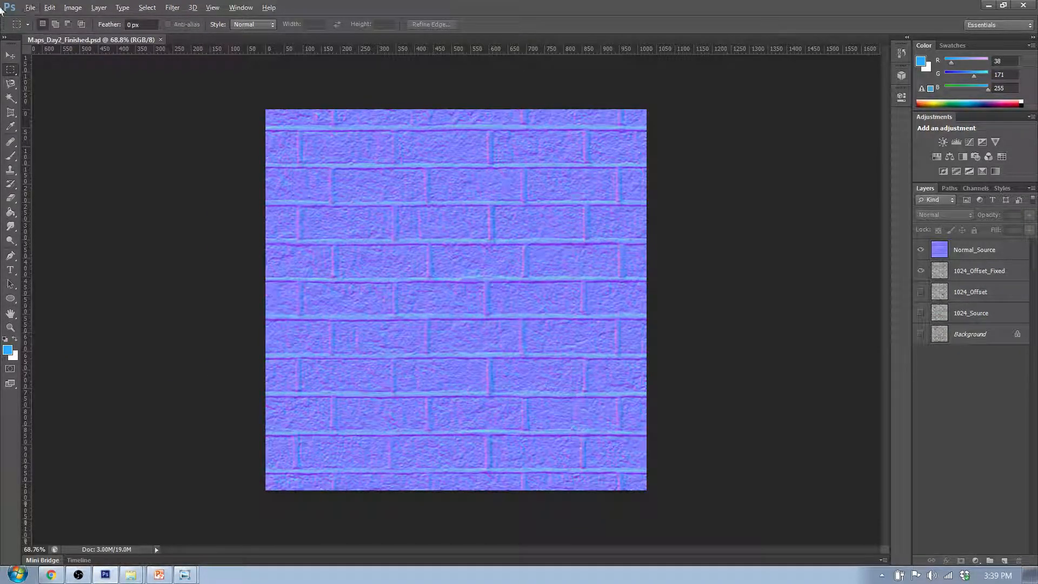
left_click(161, 40)
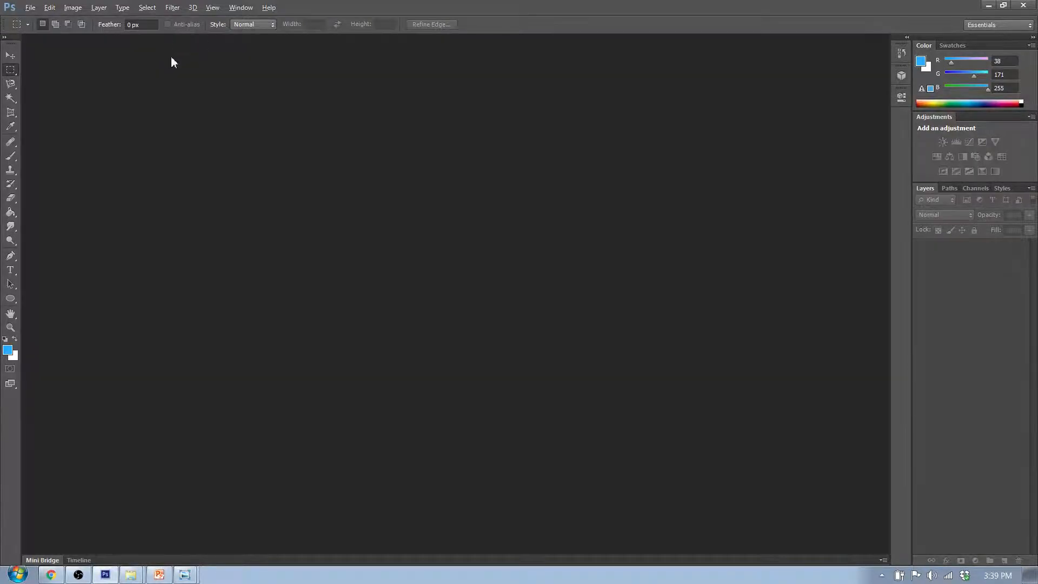
Step: Create a new Photoshop document with a width and height of 1024 pixels
left_click(9, 7)
left_click(30, 7)
left_click(43, 24)
double_click(364, 155)
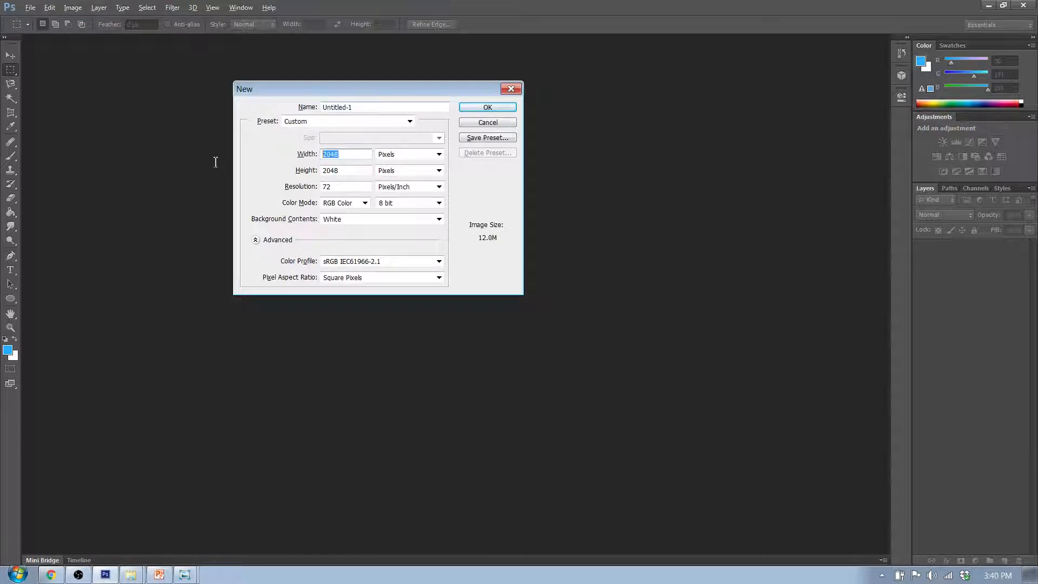
type("1024")
key("Tab")
key("Tab")
type("1024")
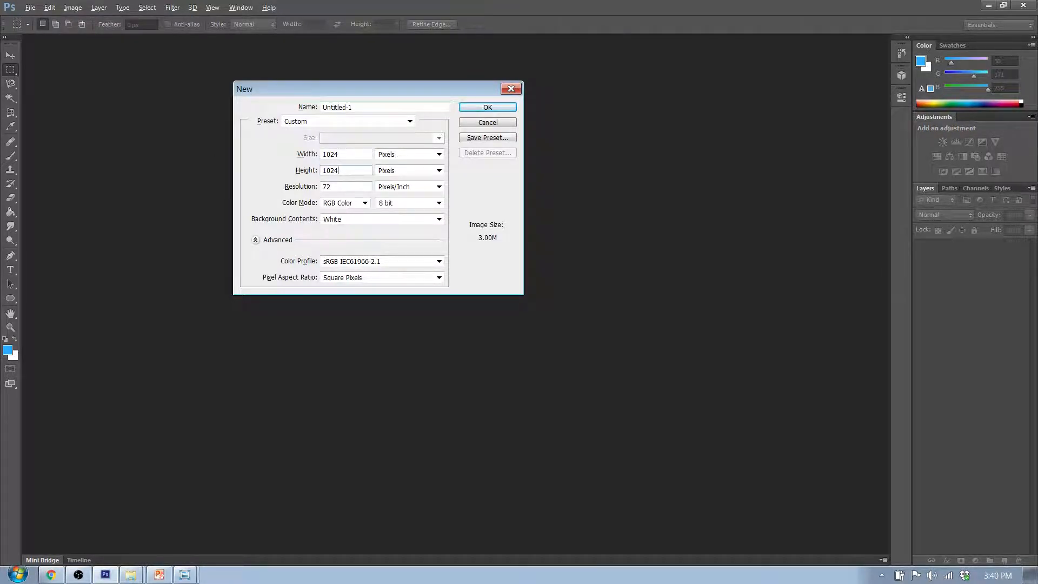
key("Return")
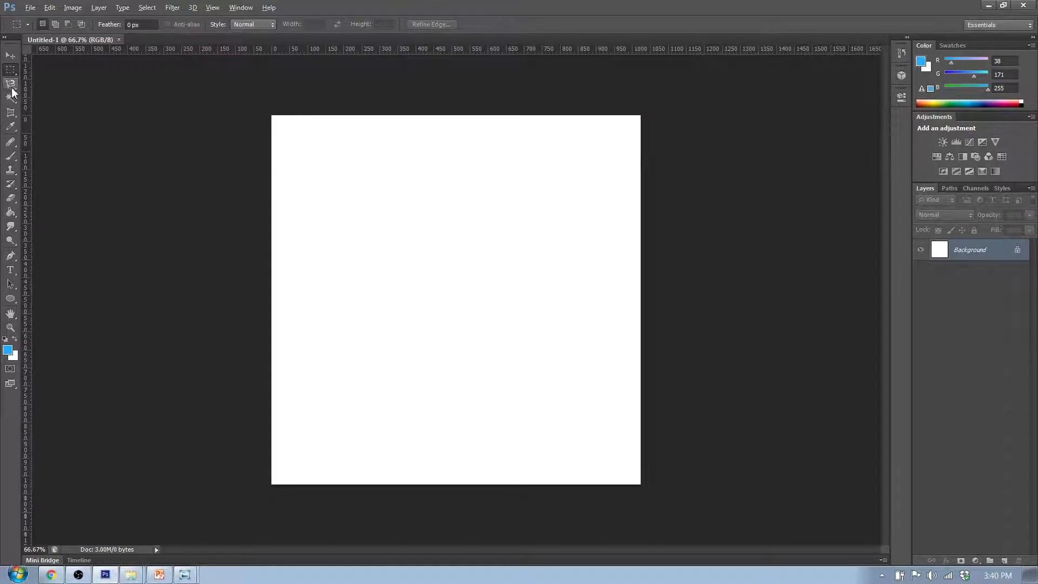
Step: Set the foreground colour to pure black (000000)
left_click(8, 351)
left_click(86, 205)
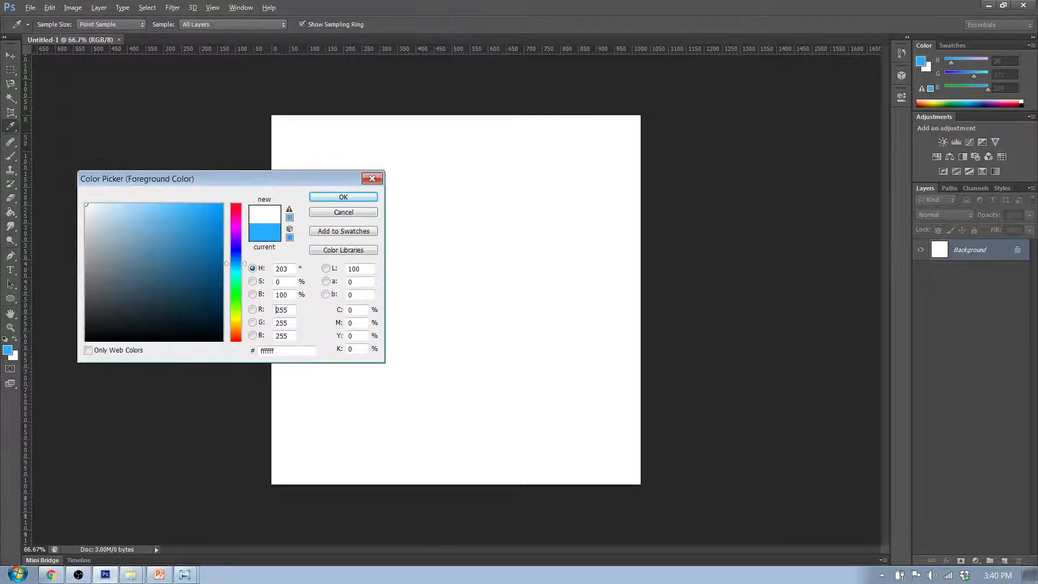
key("alt+Tab")
left_click_drag(197, 248, 18, 366)
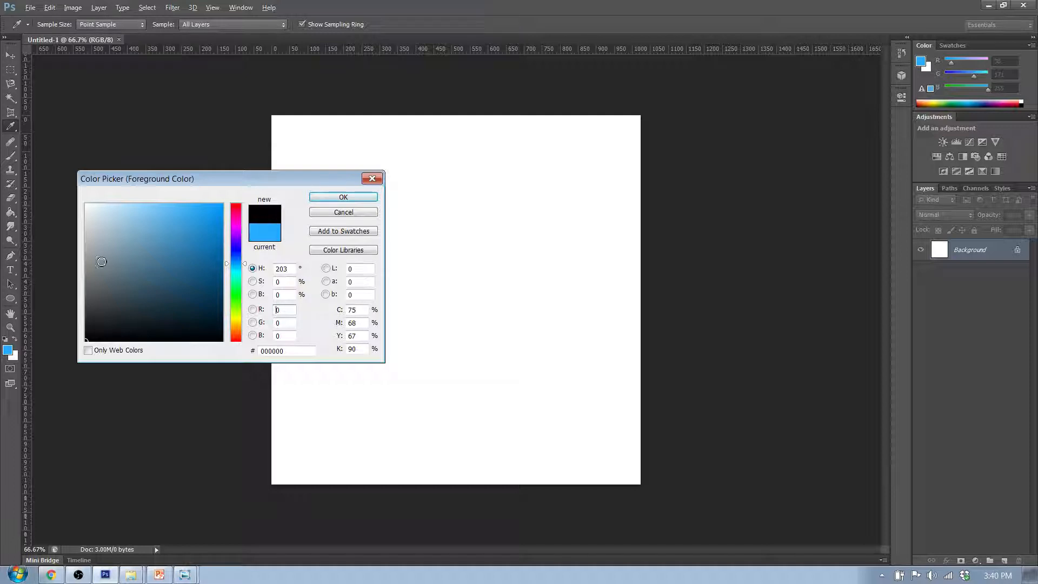
left_click(331, 197)
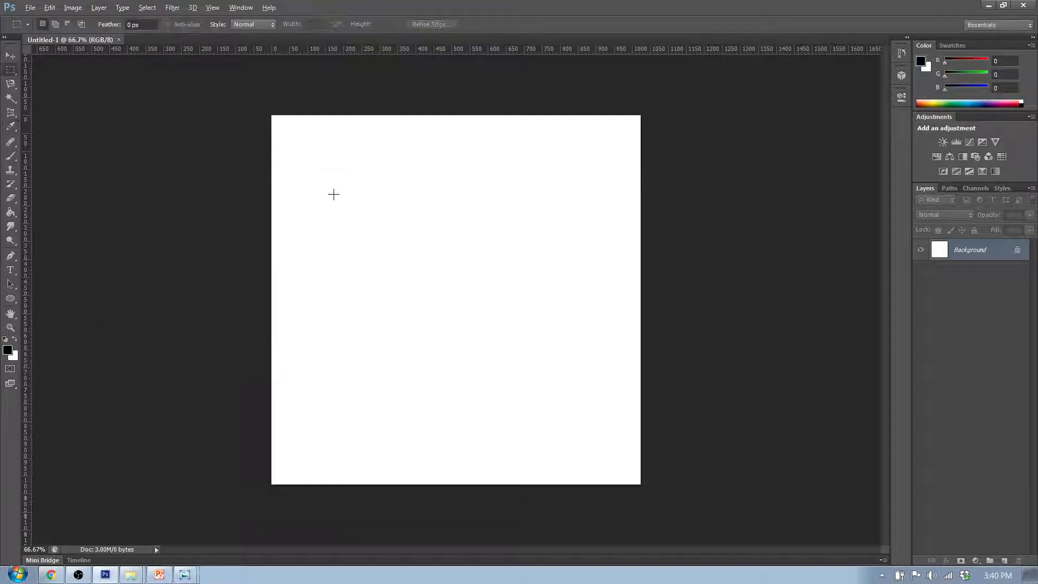
Step: Choose the Brush tool with a hard round tip, set its size to 60 px and adjust its hardness
left_click(10, 156)
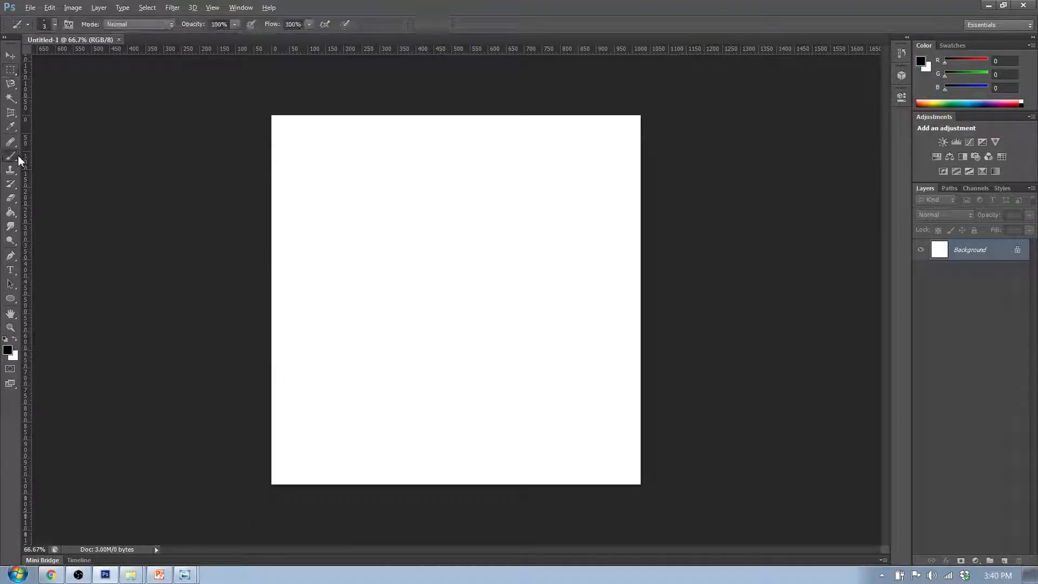
left_click(52, 26)
left_click(47, 58)
left_click(99, 86)
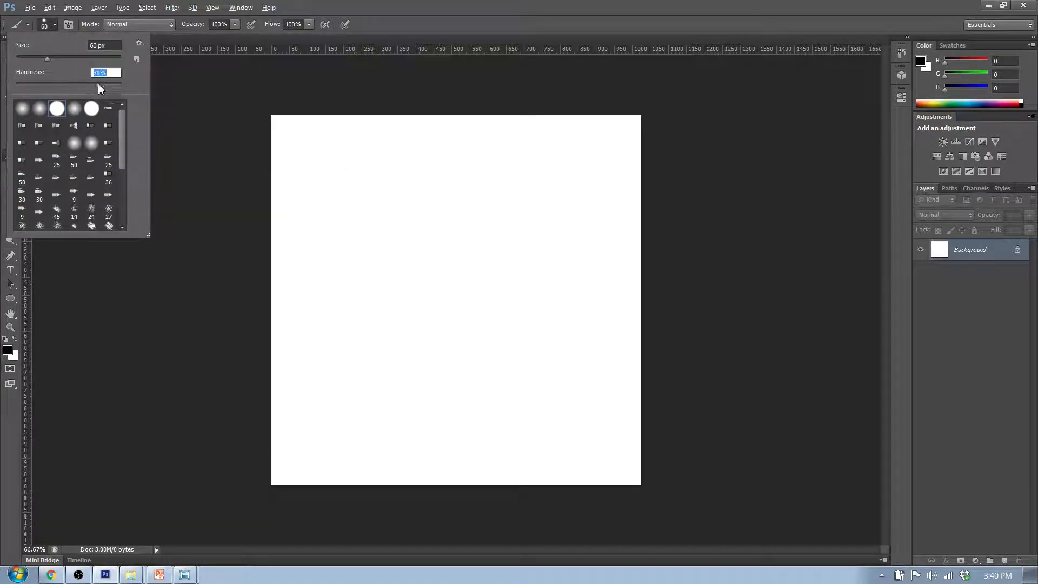
left_click(248, 156)
Step: Paint a freehand scribble of thick black crossing lines over most of the white canvas
left_click_drag(336, 162, 372, 264)
mouse_move(448, 213)
left_mouse_down()
mouse_move(480, 183)
mouse_move(452, 319)
mouse_move(529, 352)
mouse_move(505, 210)
mouse_move(471, 190)
left_mouse_up()
mouse_move(392, 181)
left_mouse_down()
mouse_move(367, 296)
mouse_move(455, 399)
mouse_move(431, 283)
mouse_move(589, 213)
mouse_move(393, 434)
mouse_move(327, 323)
mouse_move(372, 144)
mouse_move(375, 154)
left_mouse_up()
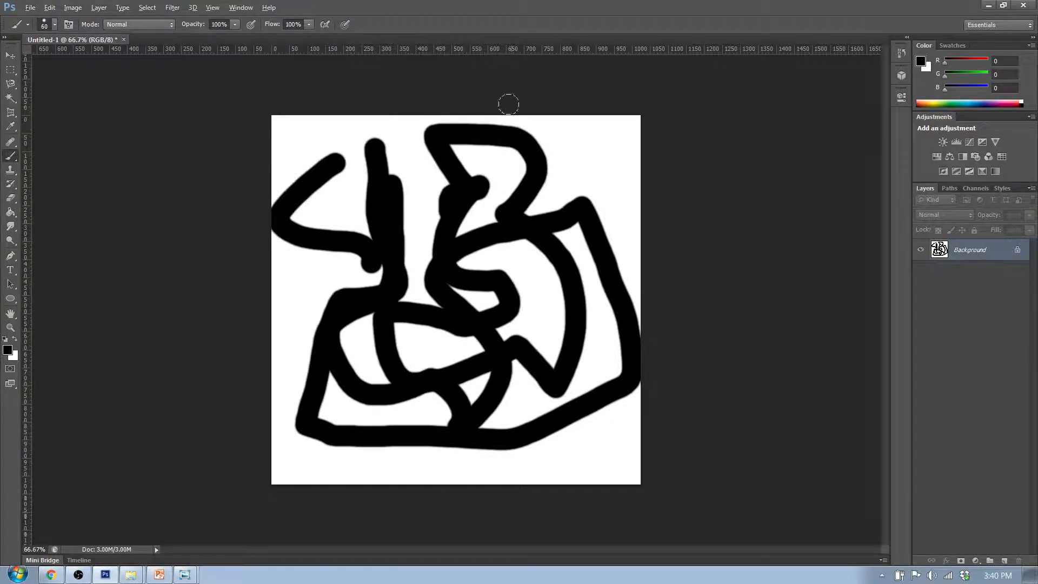
Step: Apply the NVIDIA Normal Map filter to the black scribble, using Average RGB as the height source
left_click(172, 8)
mouse_move(198, 281)
left_click(119, 282)
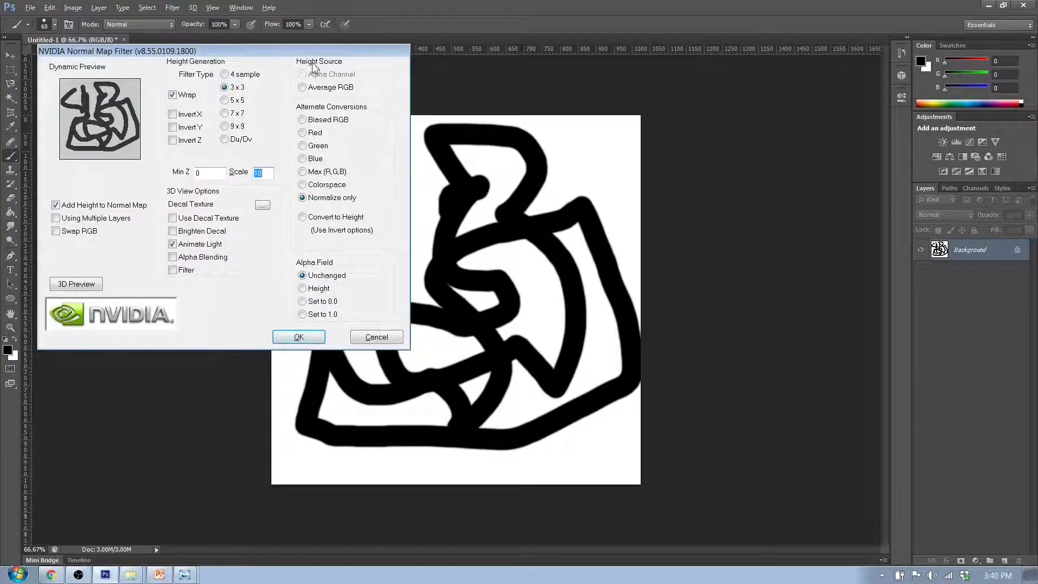
left_click(303, 87)
left_click(308, 338)
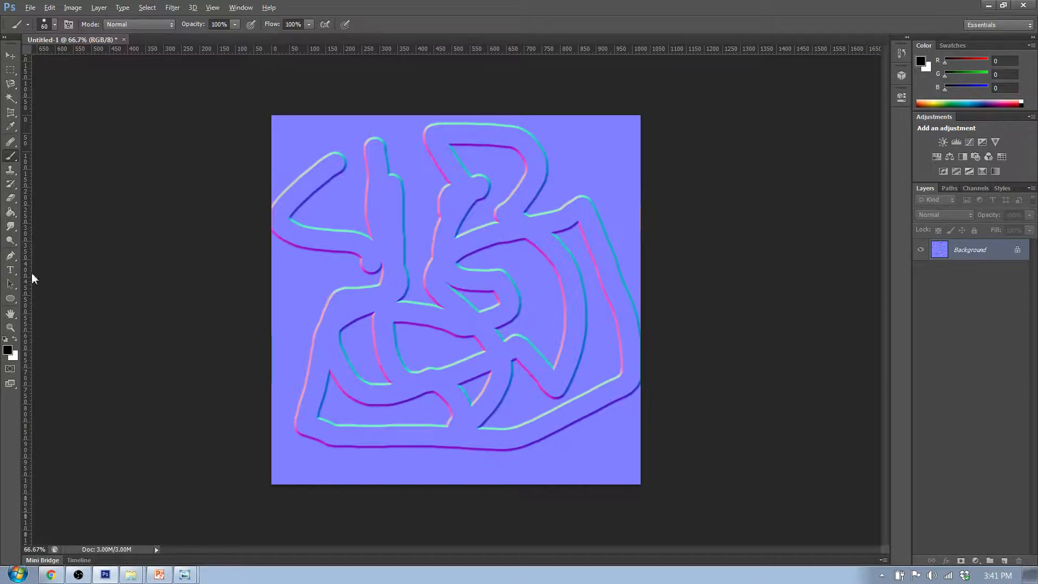
Step: Choose the 269 px circular emblem tip from the brush presets
left_click(55, 25)
left_click_drag(121, 158, 130, 231)
left_click(40, 219)
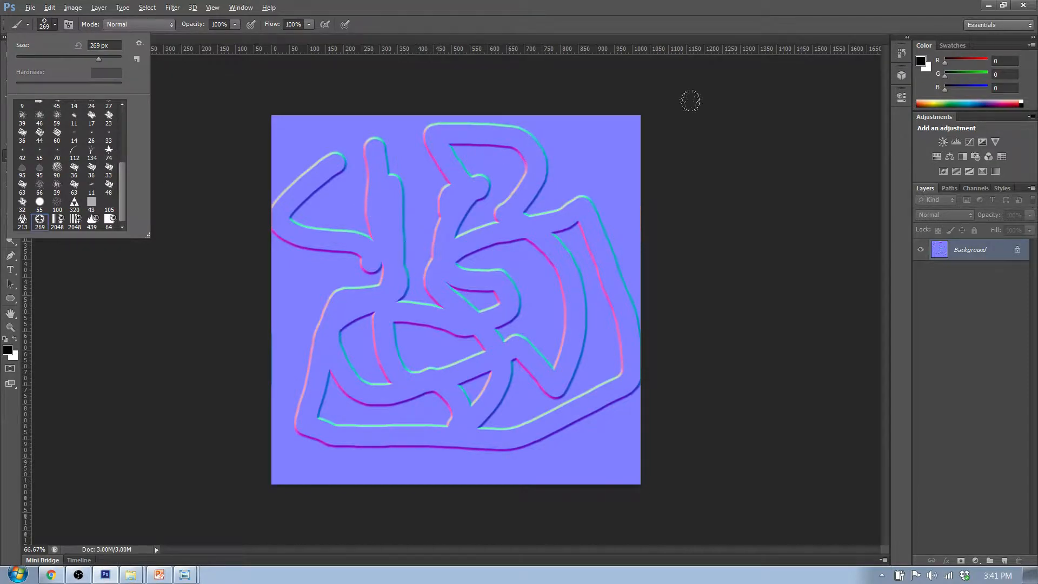
left_click(983, 298)
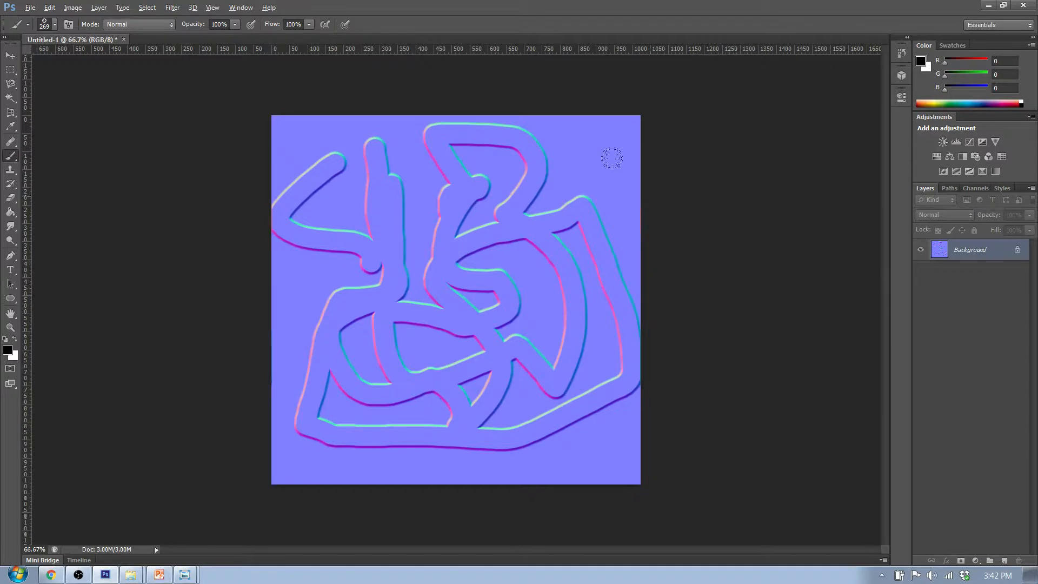
Step: Add a new layer, hide the Background layer and stamp three black fleur-de-lis emblems in a triangle on the new layer
left_click(1005, 560)
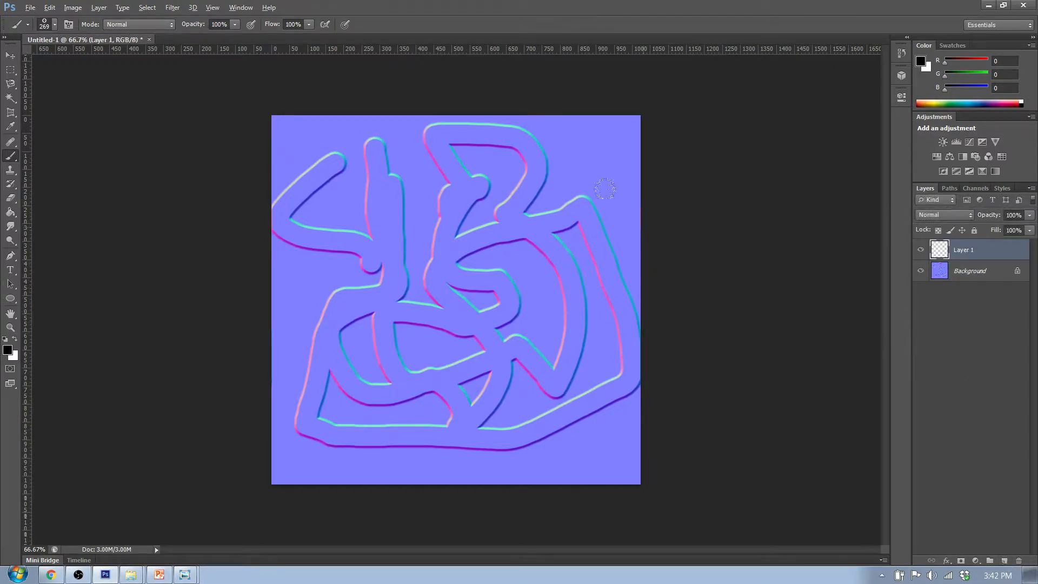
left_click(921, 271)
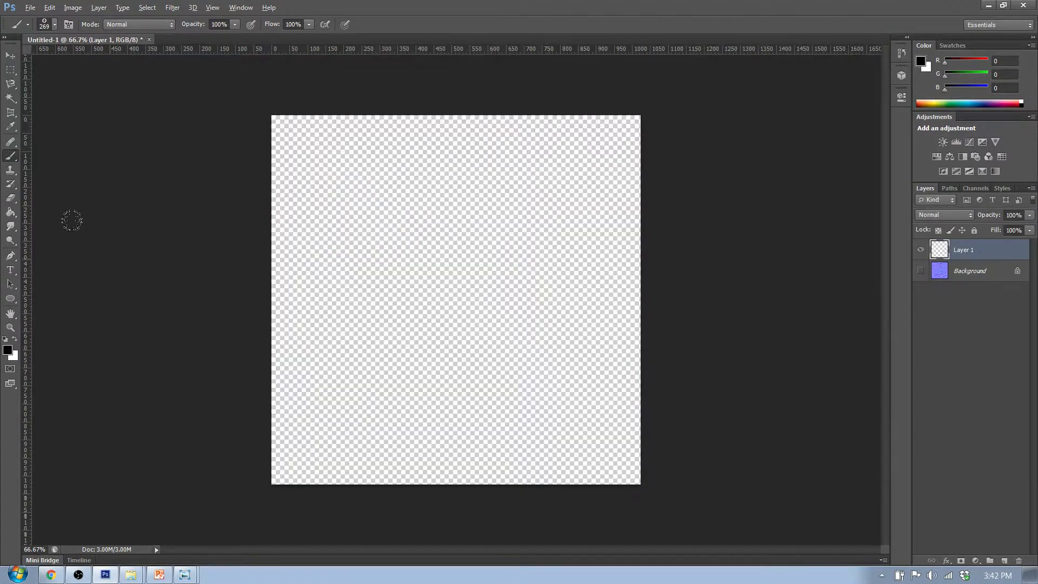
left_click(449, 219)
left_click(395, 326)
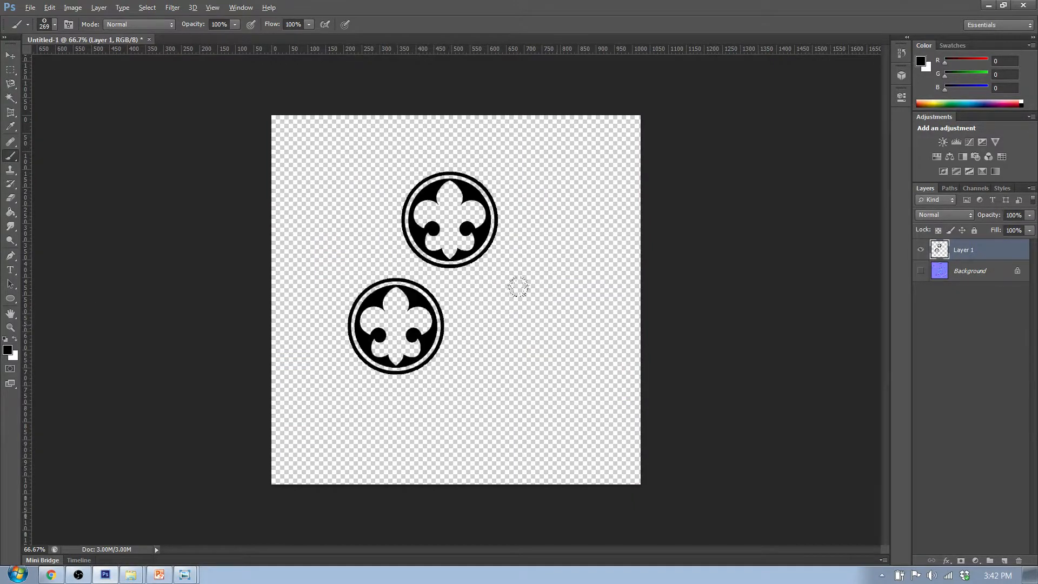
left_click(516, 326)
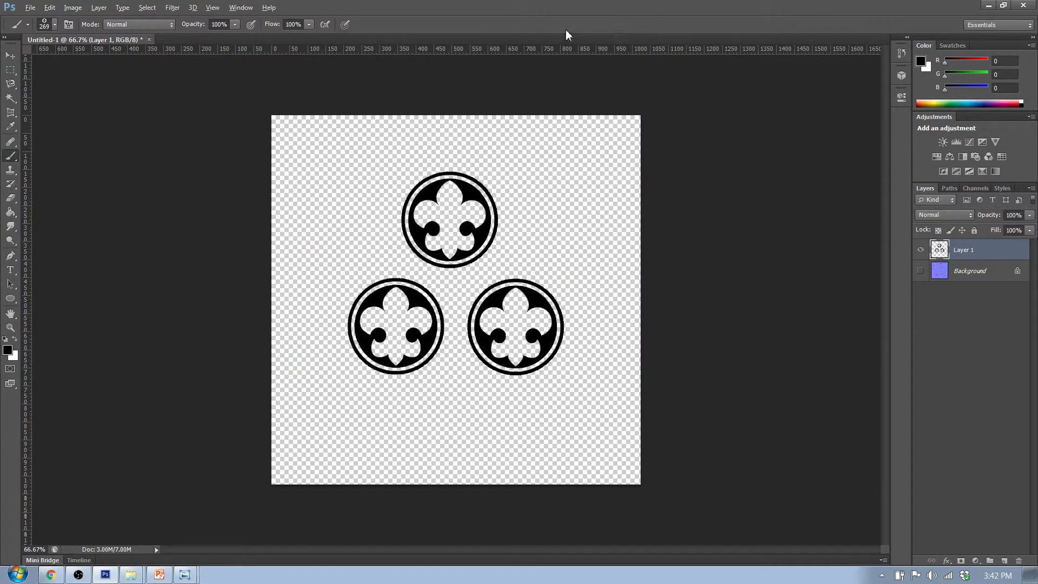